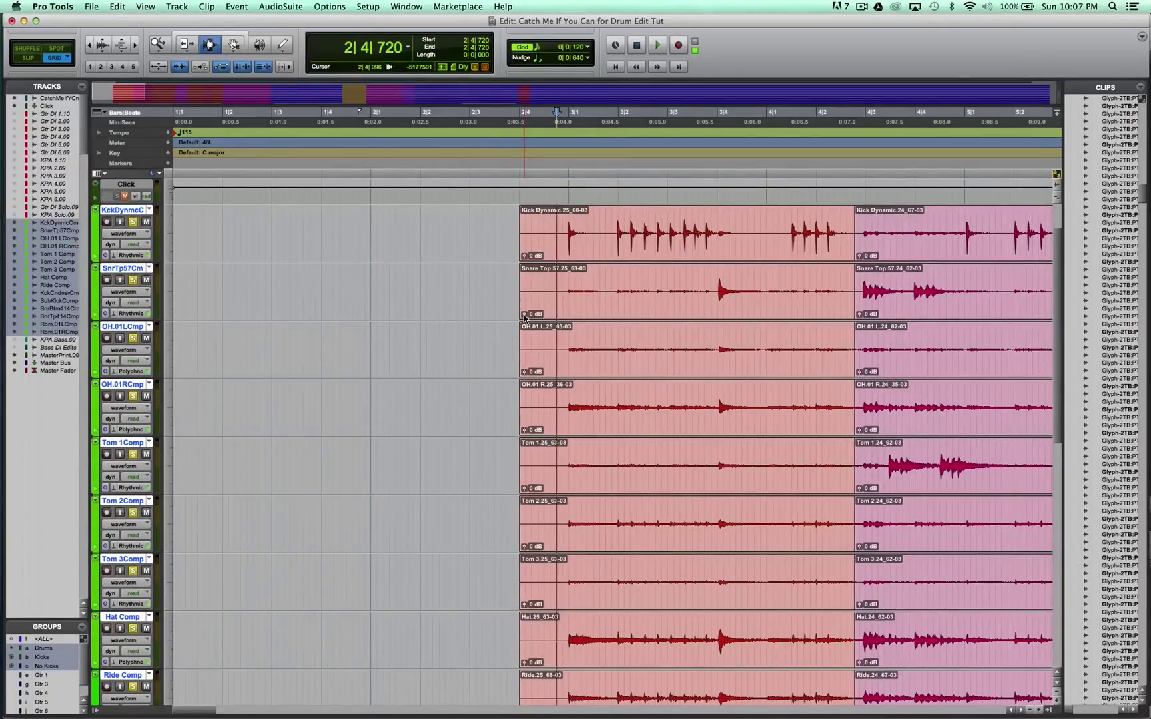
Highlight the boundary between the first two drum clips on all drum tracks, from 4|2|360 to 4|2|840.
scroll(558, 317, right, 1)
scroll(558, 317, right, 5)
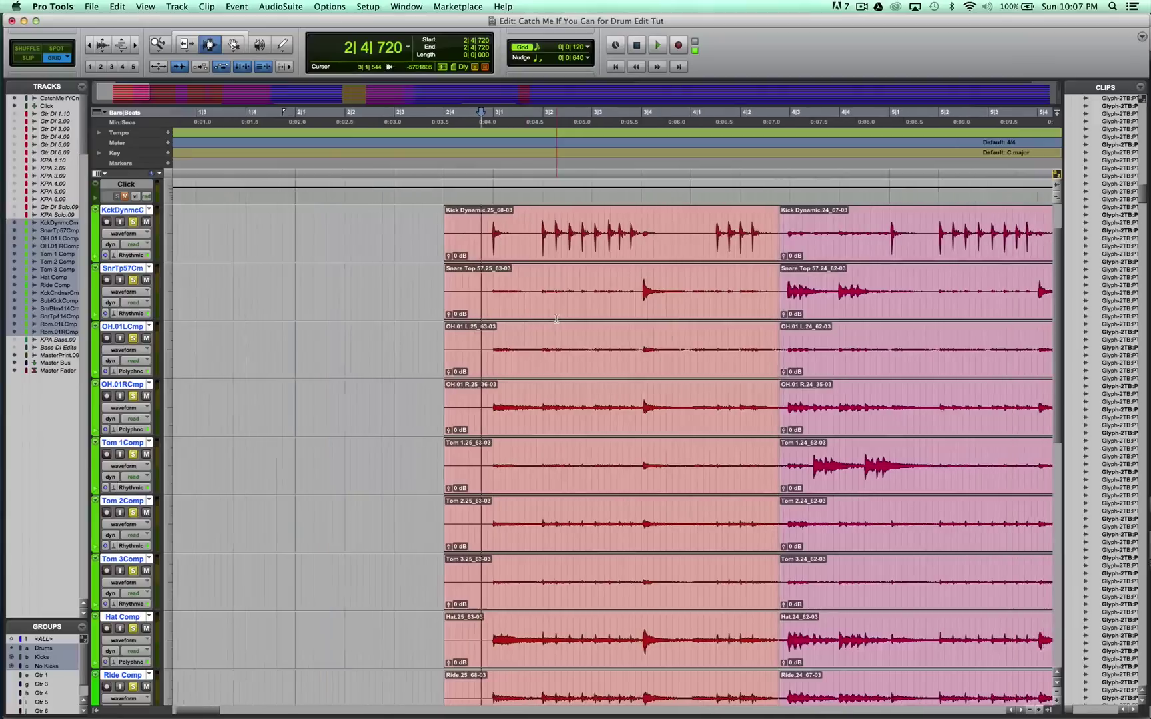
scroll(556, 318, down, 1)
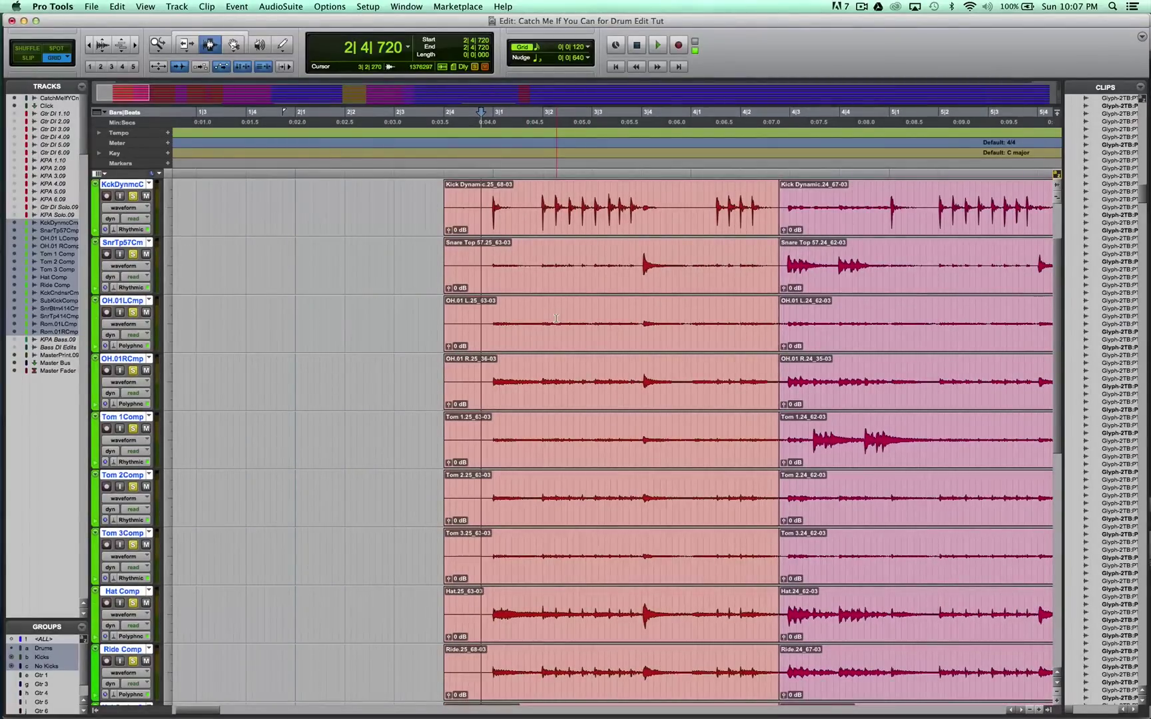
scroll(666, 279, right, 1)
click(760, 252)
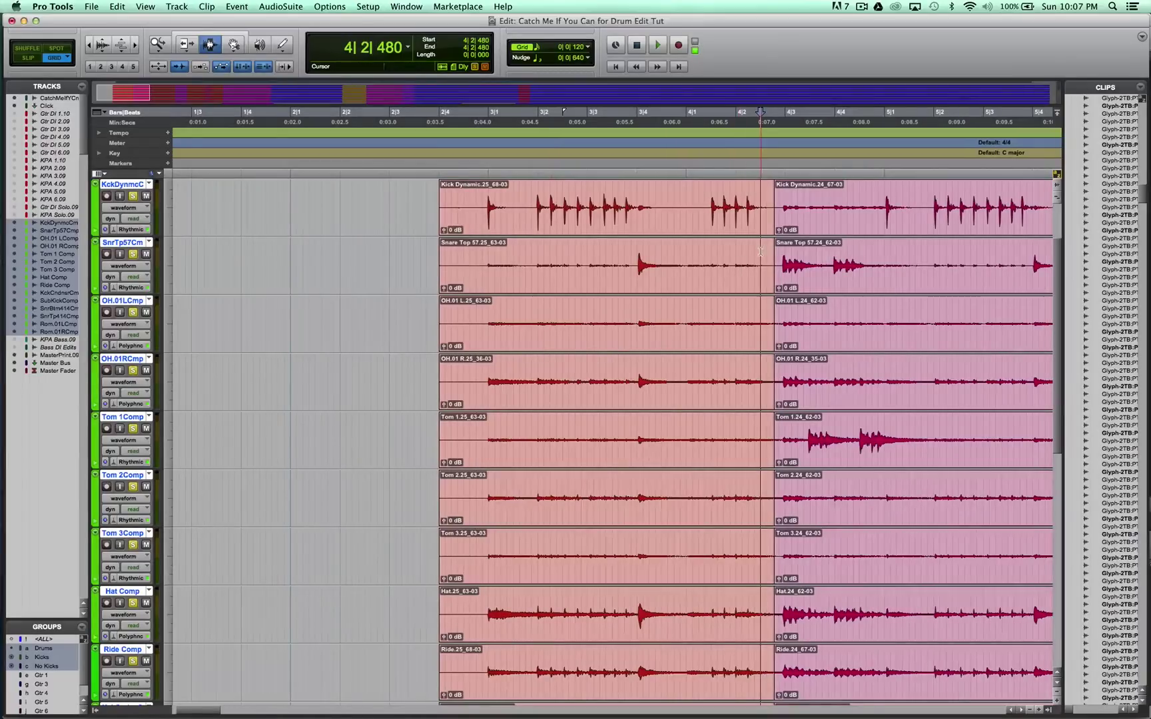
click(764, 245)
click(753, 226)
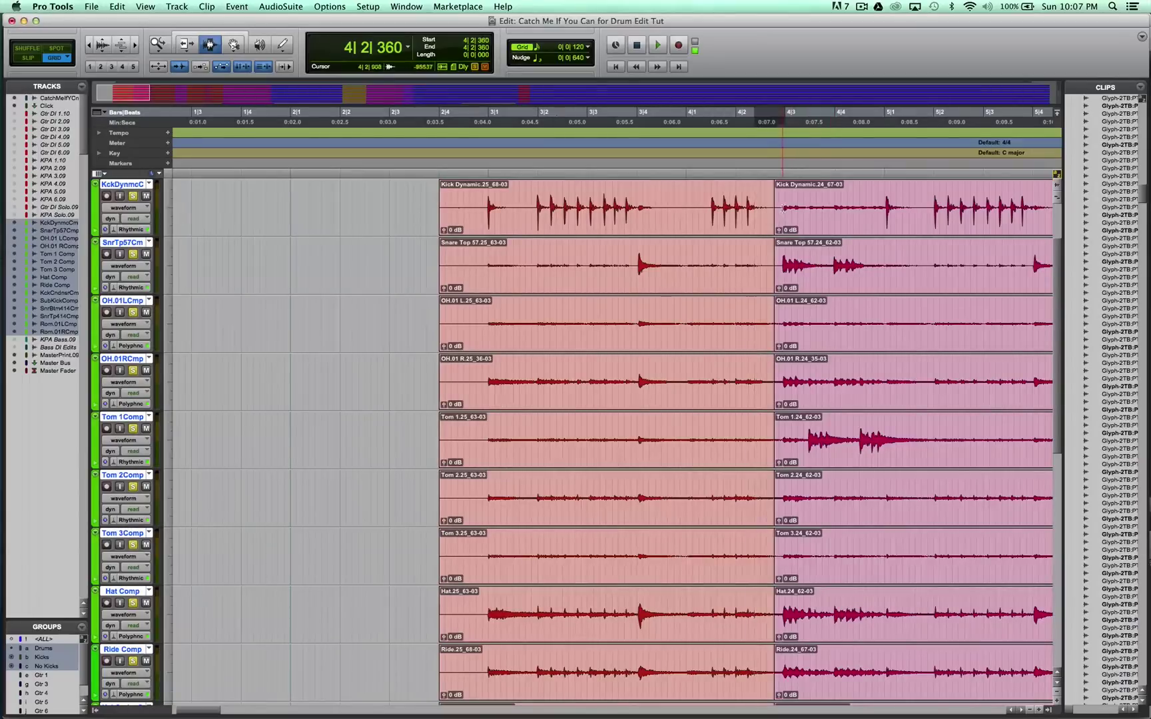
shift+click(778, 208)
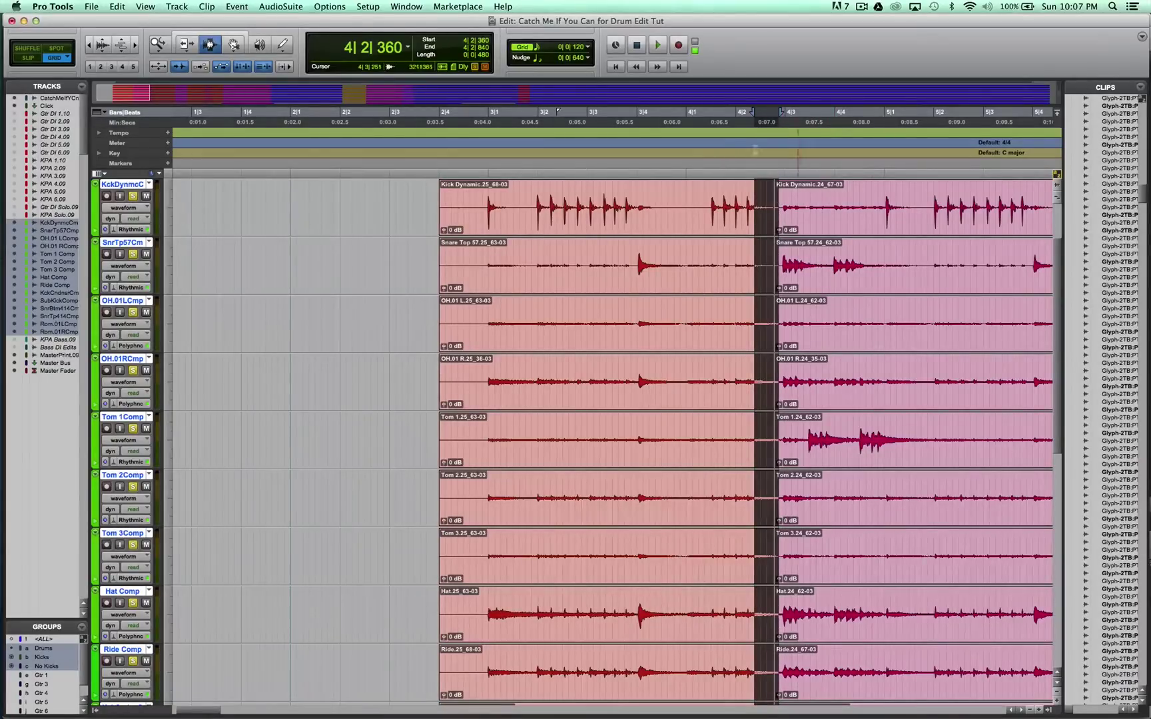
drag(757, 184, 774, 197)
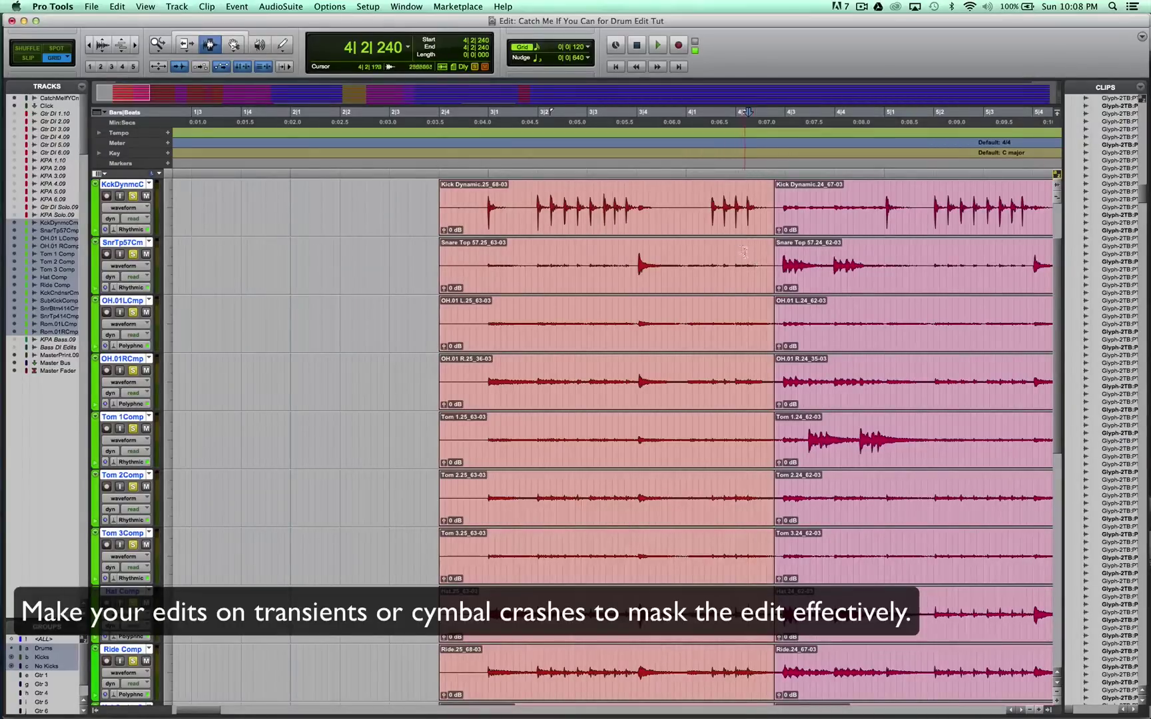
Play back the first drum clip transition, starting from 4|2|240.
scroll(825, 258, right, 3)
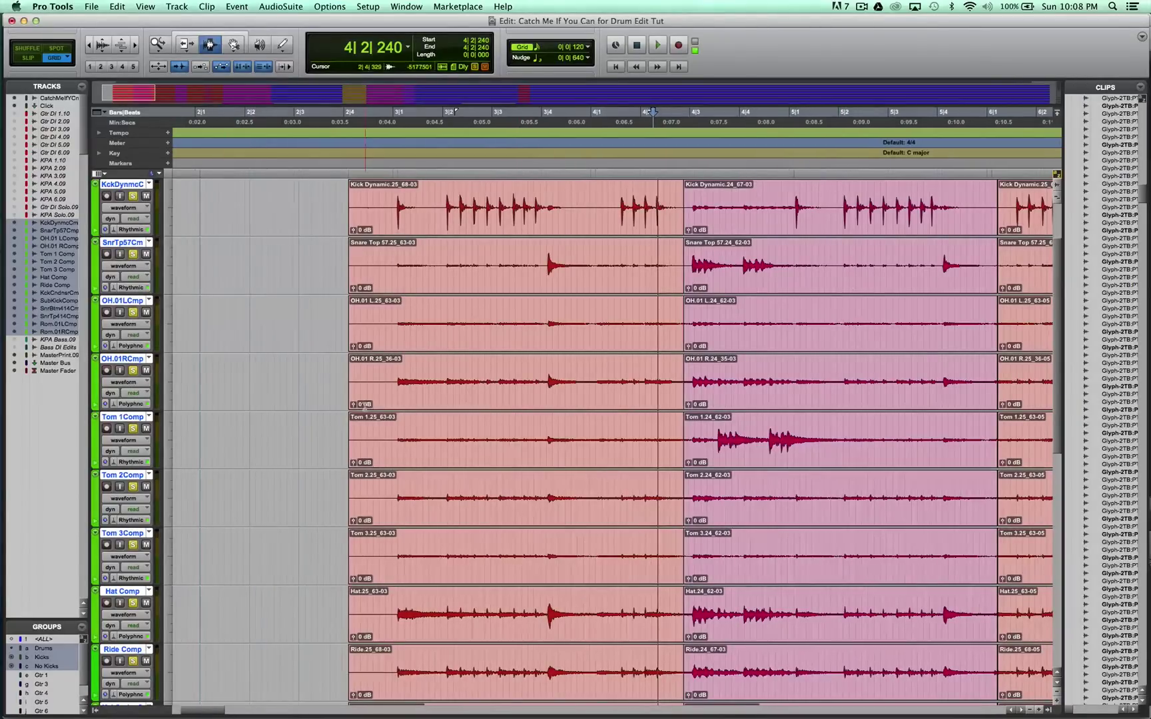
scroll(436, 273, right, 1)
scroll(504, 297, right, 5)
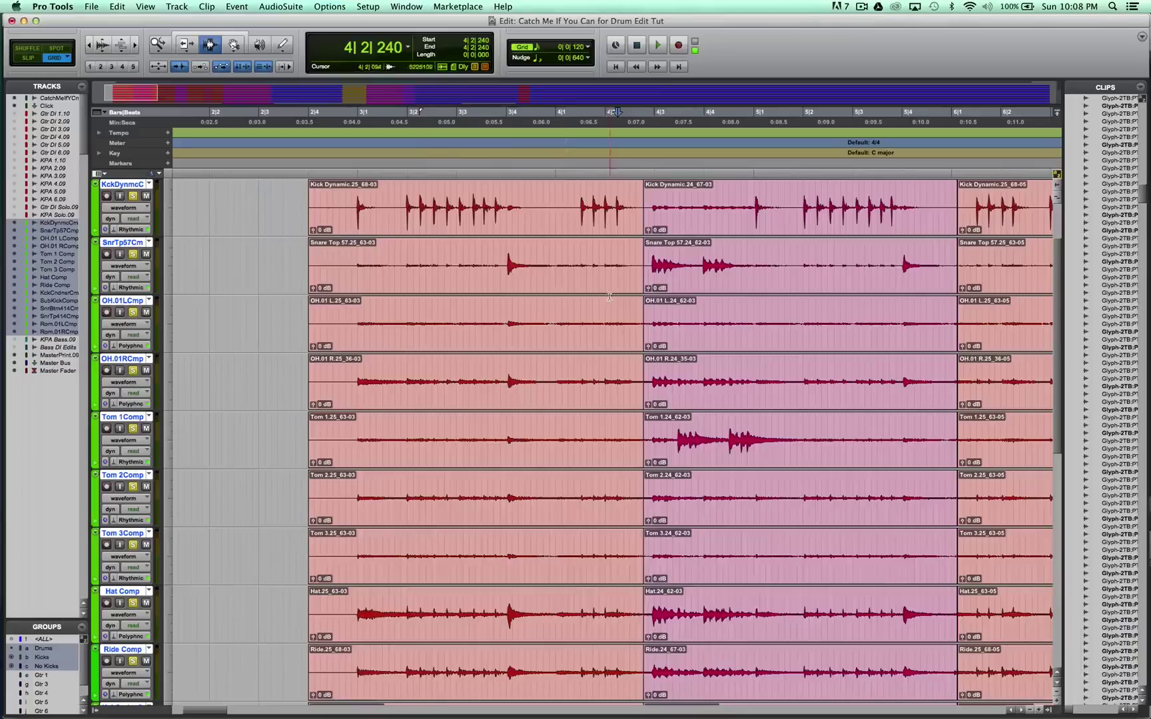
scroll(609, 296, right, 1)
key(space)
scroll(696, 310, right, 5)
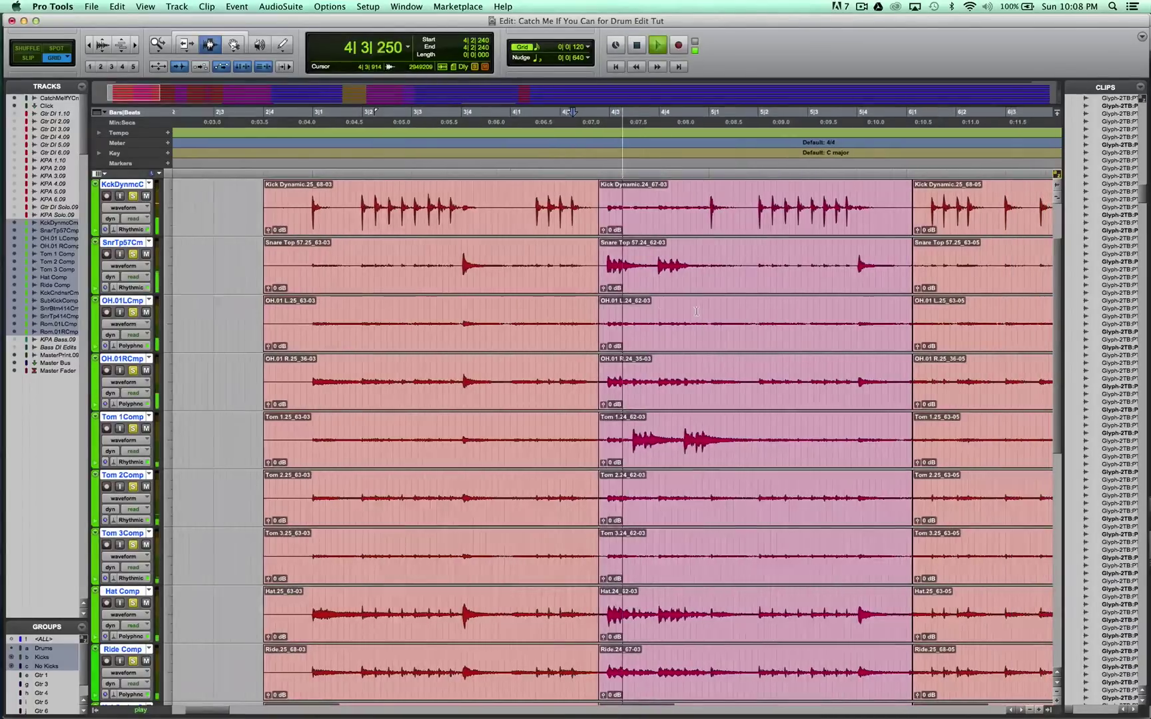
Audition the next comp edits by playing from 5|3|720, 7|3|480 and 8|4|000.
scroll(696, 311, right, 20)
click(632, 306)
scroll(732, 293, right, 20)
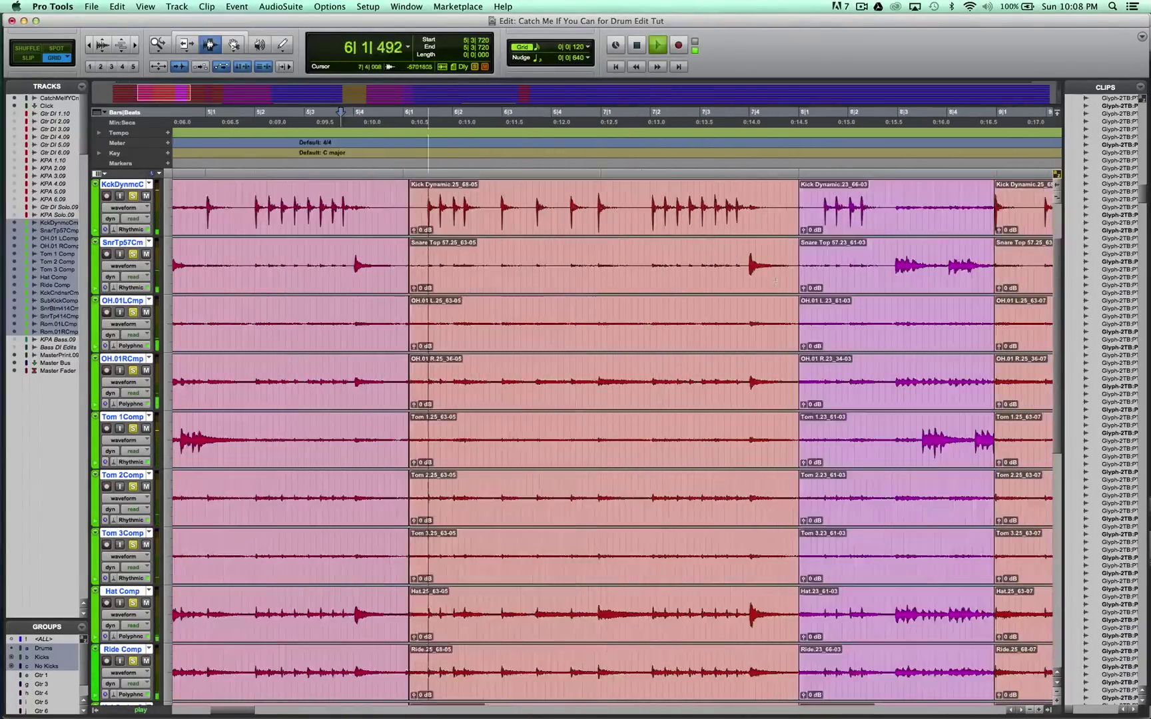
click(730, 293)
scroll(761, 296, right, 10)
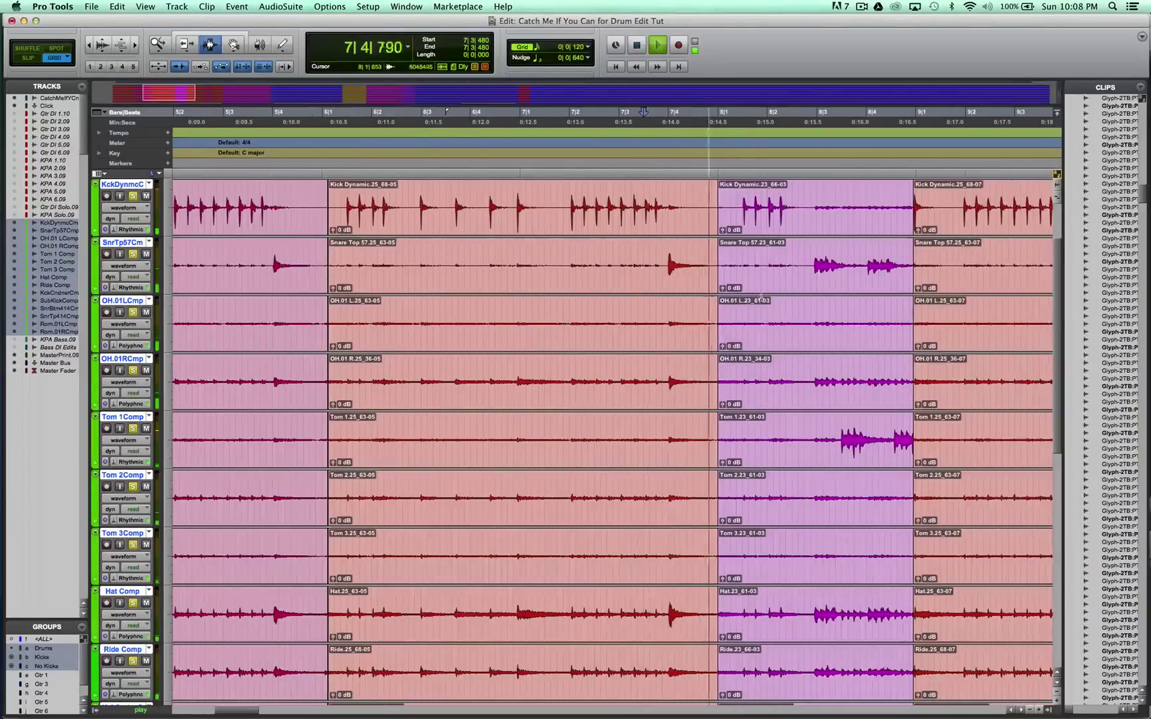
key(space)
click(870, 293)
key(space)
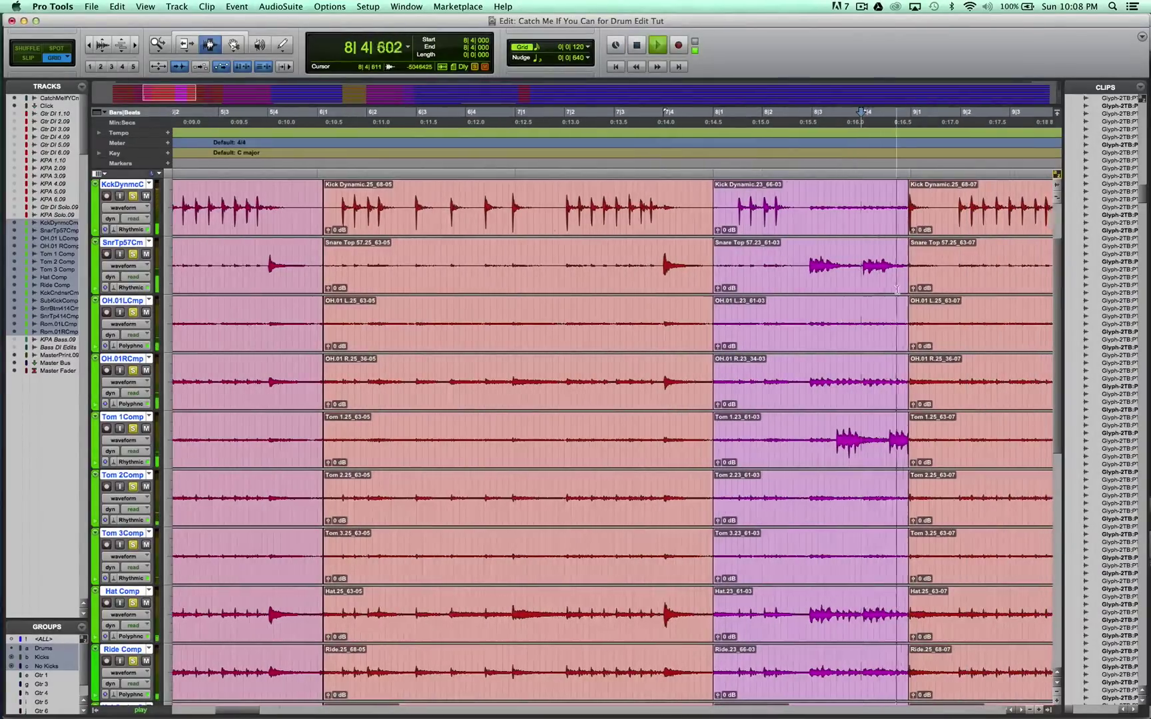
Audition the remaining comp edits from 10|2|480 and 11|4|480, and stop at the transition near 15|4|000.
scroll(899, 286, right, 20)
click(914, 283)
scroll(930, 278, right, 20)
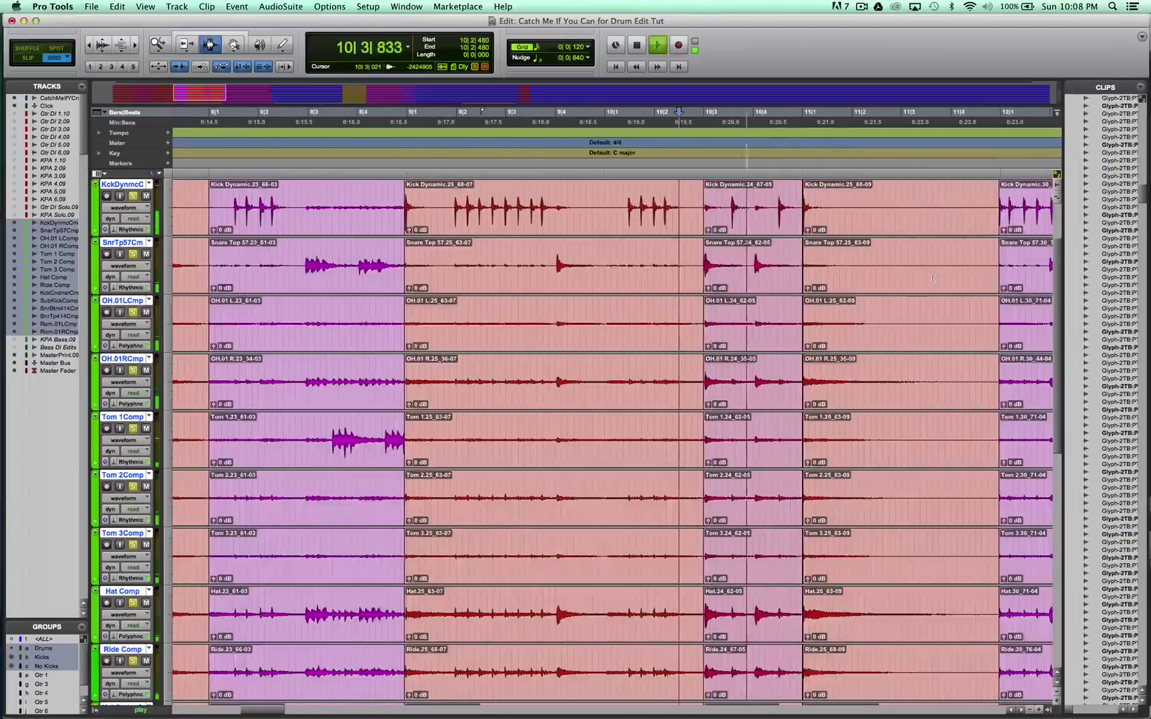
click(976, 278)
scroll(976, 278, right, 20)
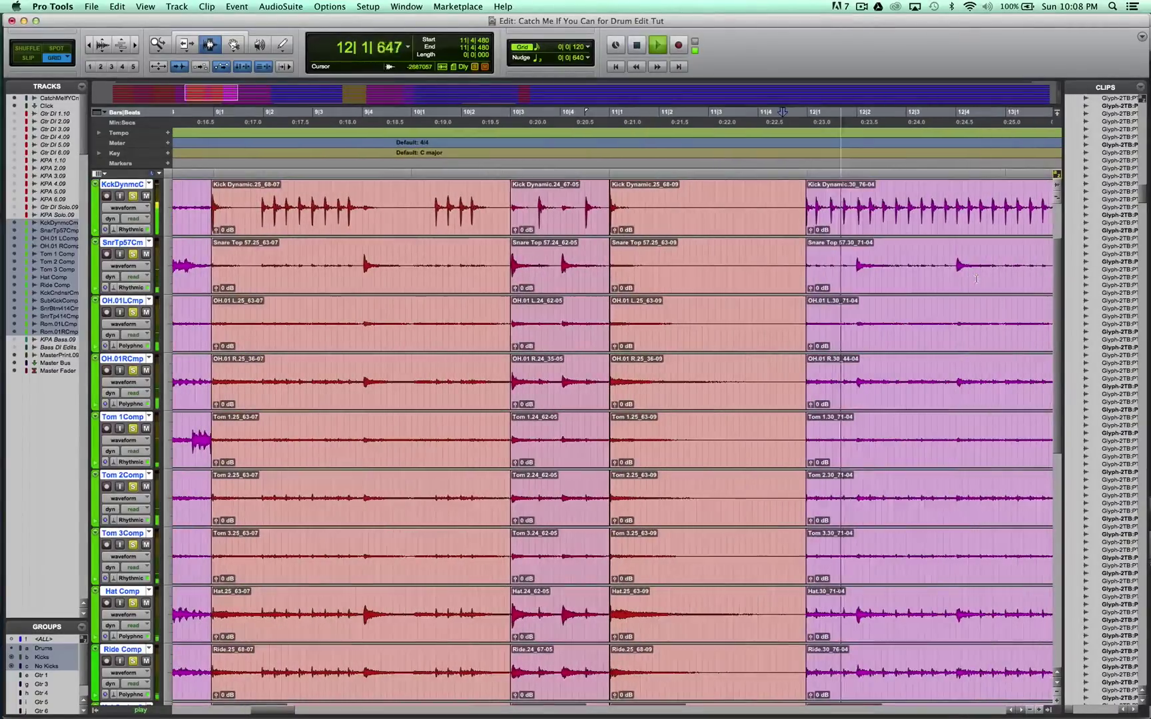
scroll(976, 278, right, 20)
scroll(946, 275, down, 2)
key(space)
click(619, 246)
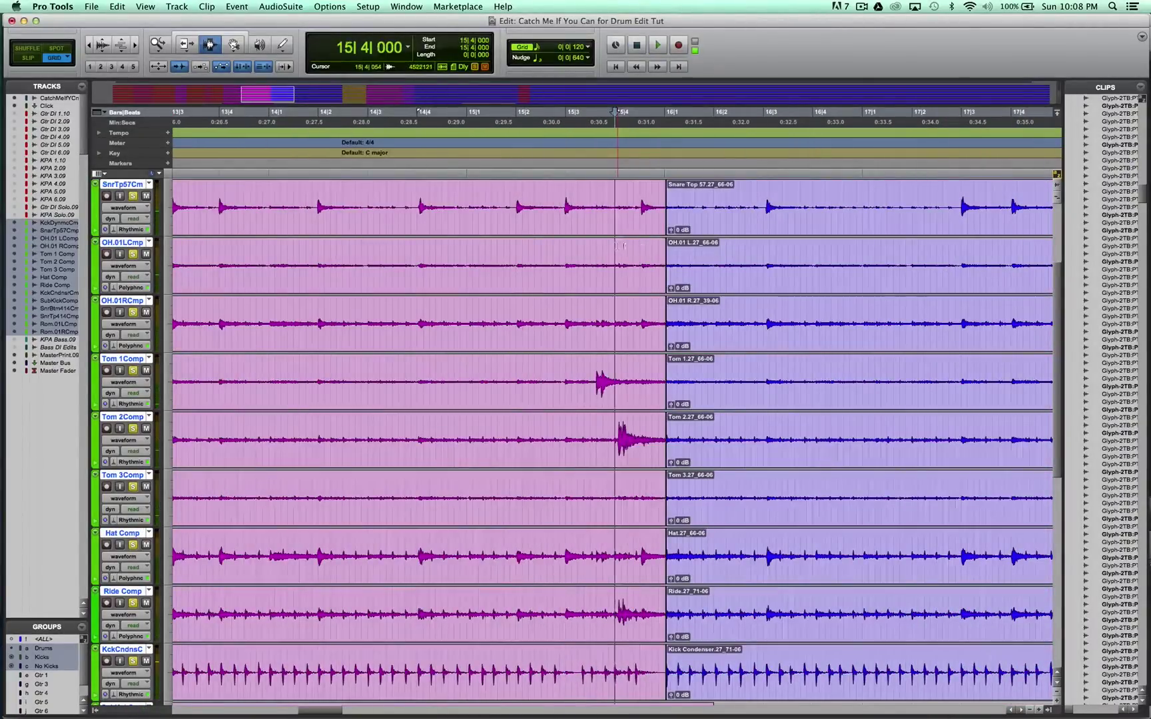
key(space)
key(space)
Return to the first clip boundary and highlight a range across it on all drum tracks, starting at 4|1|840.
scroll(666, 315, left, 20)
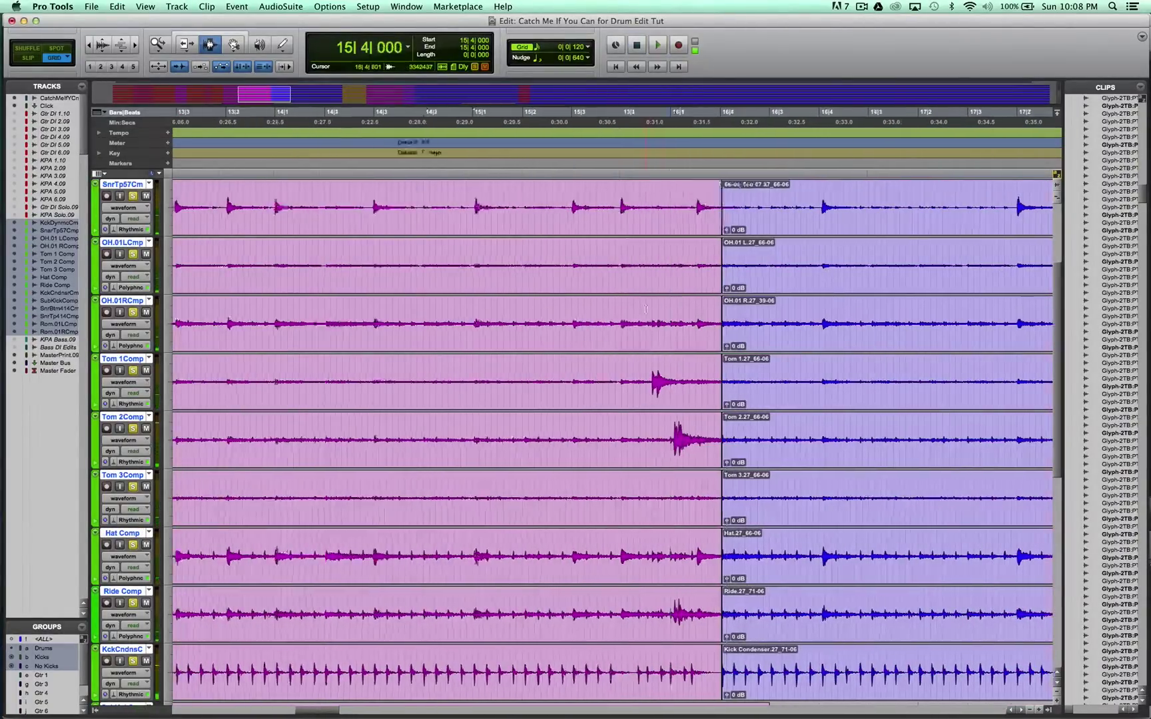
scroll(666, 315, left, 20)
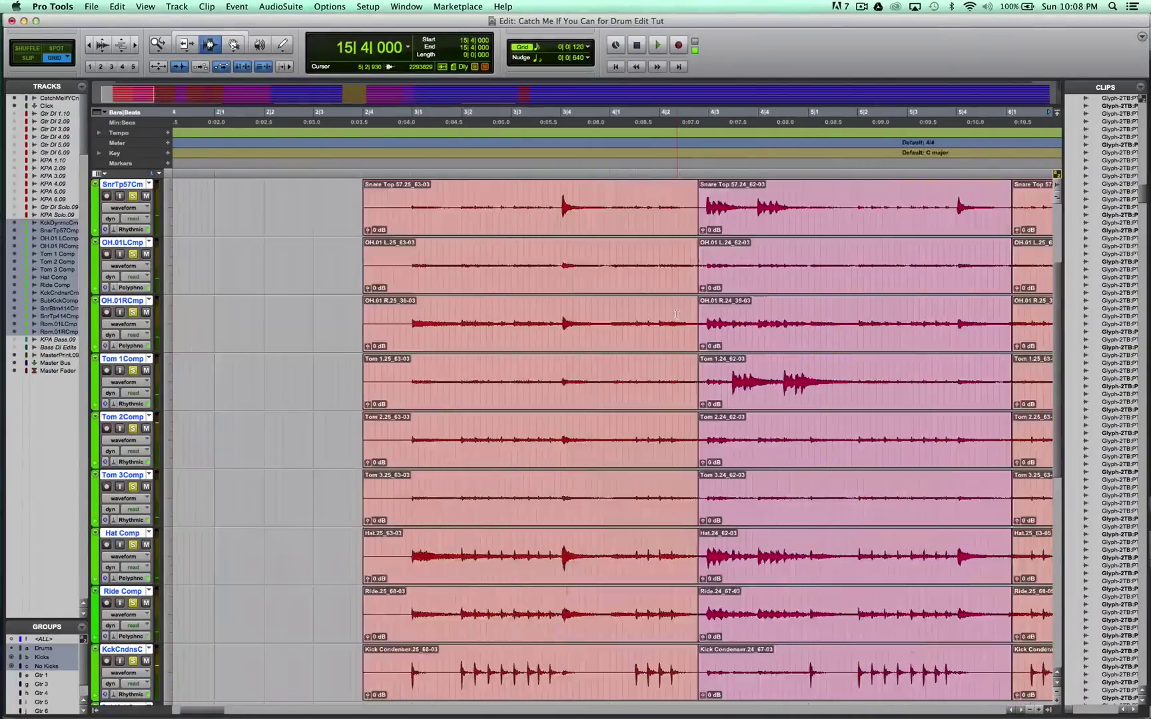
scroll(676, 314, right, 3)
click(659, 280)
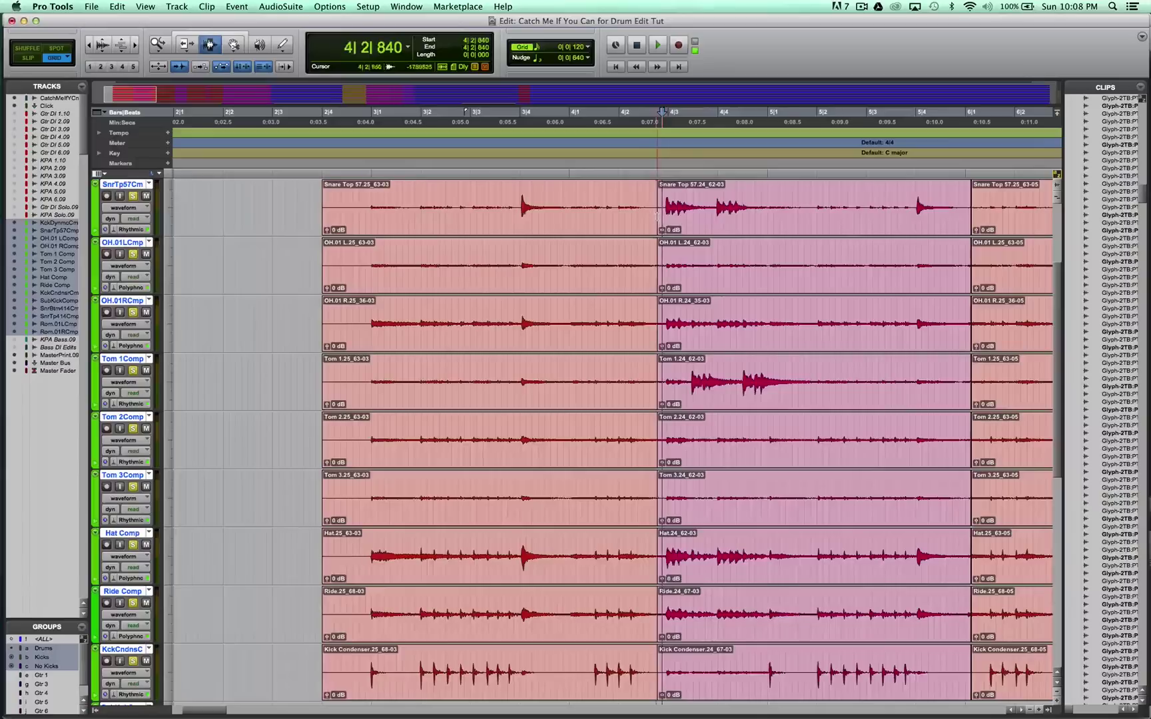
click(631, 280)
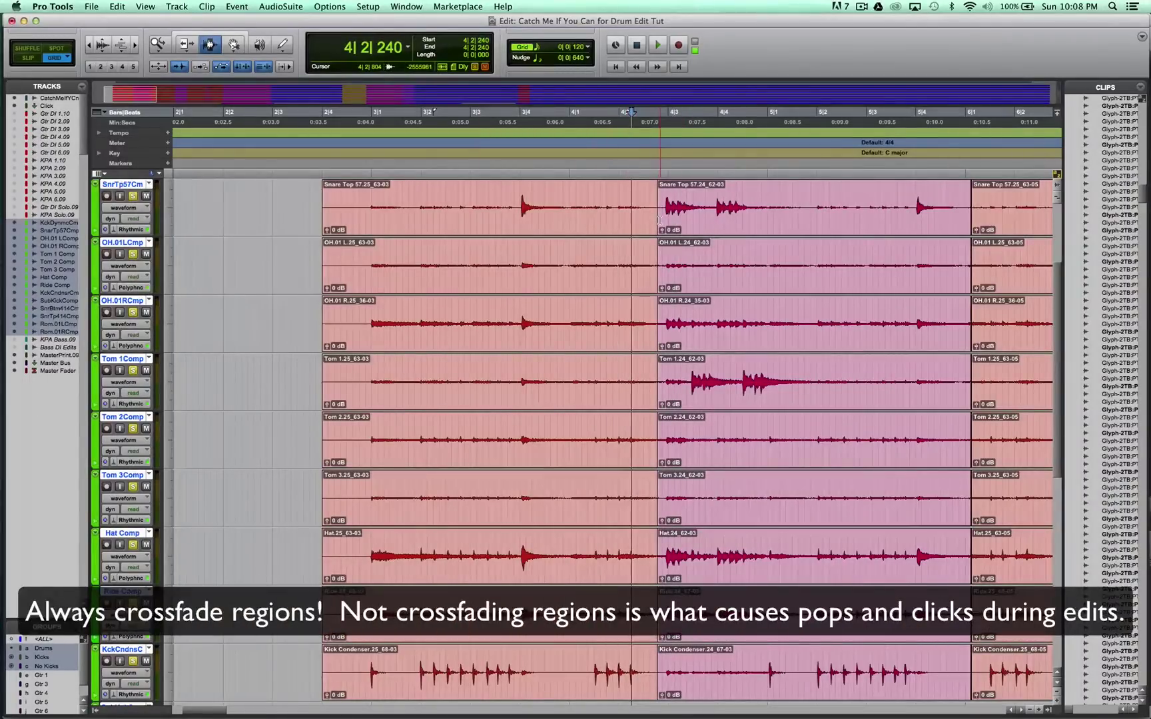
drag(613, 219, 773, 220)
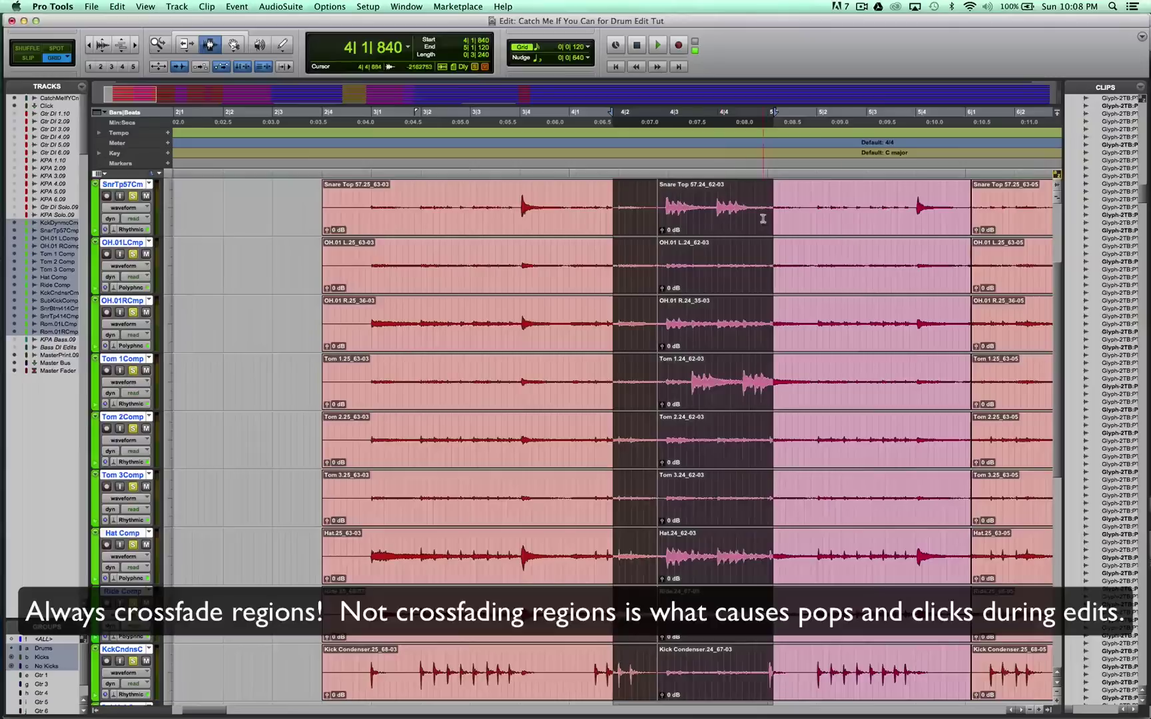
click(763, 218)
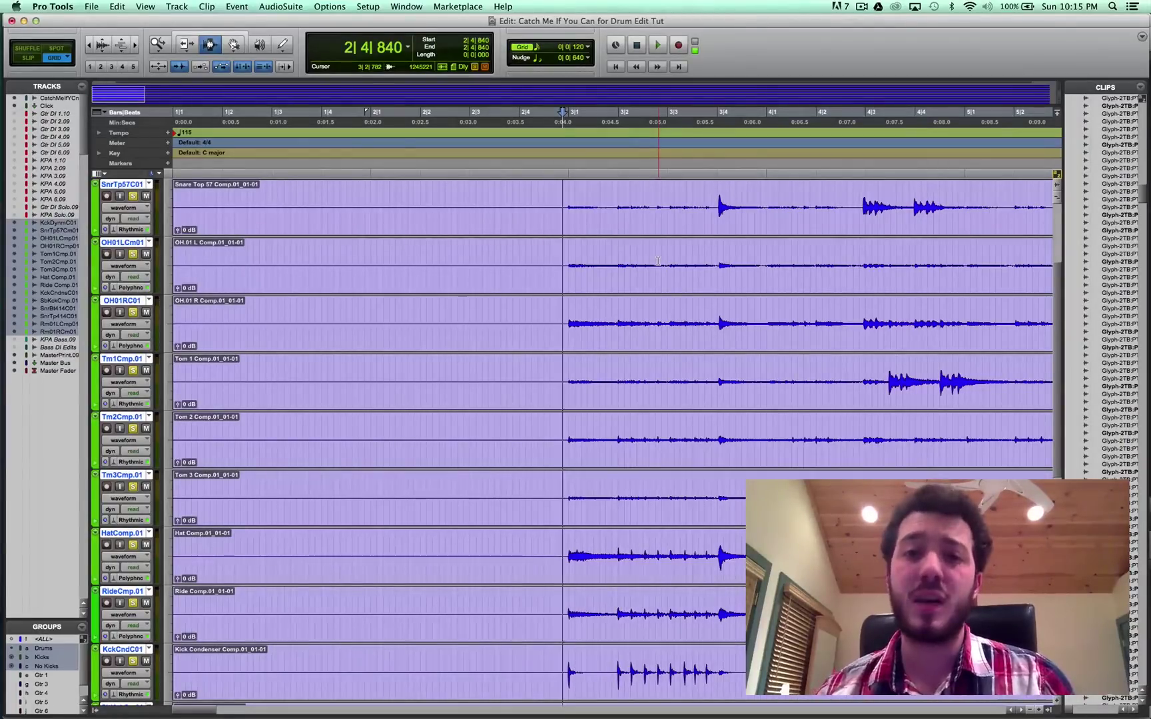
Move the edit cursor on the consolidated drum tracks to the first kick hit at 3|1|000.
key(super+bracketleft)
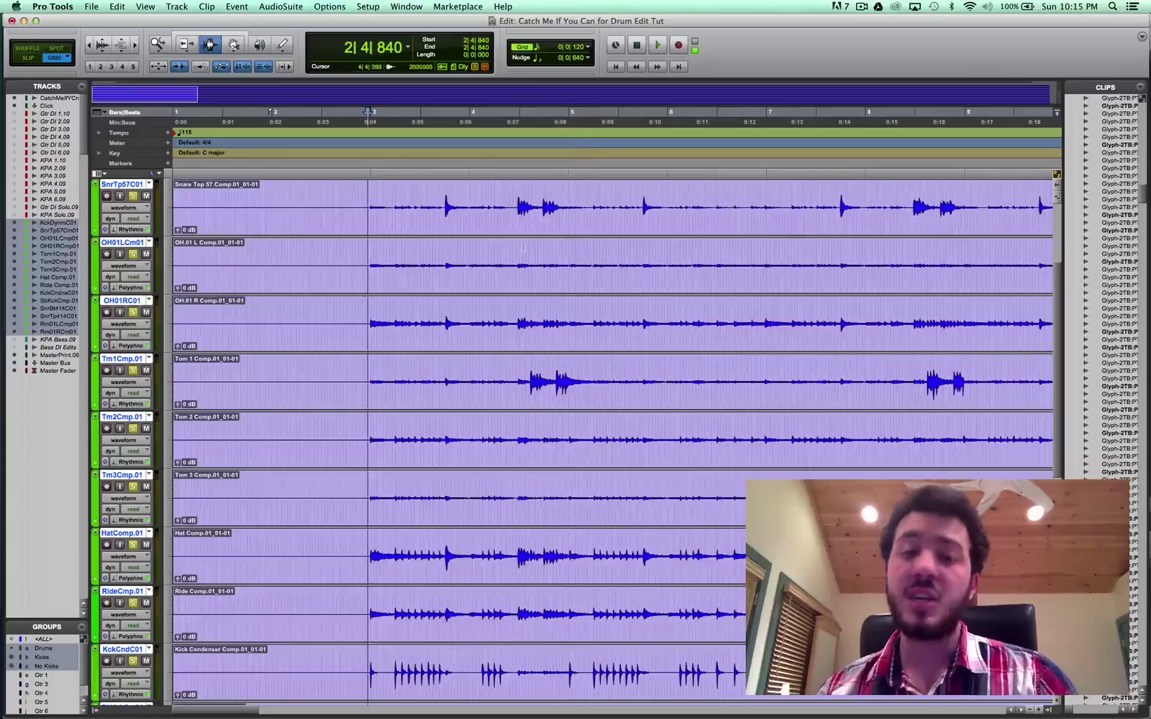
key(super+bracketright)
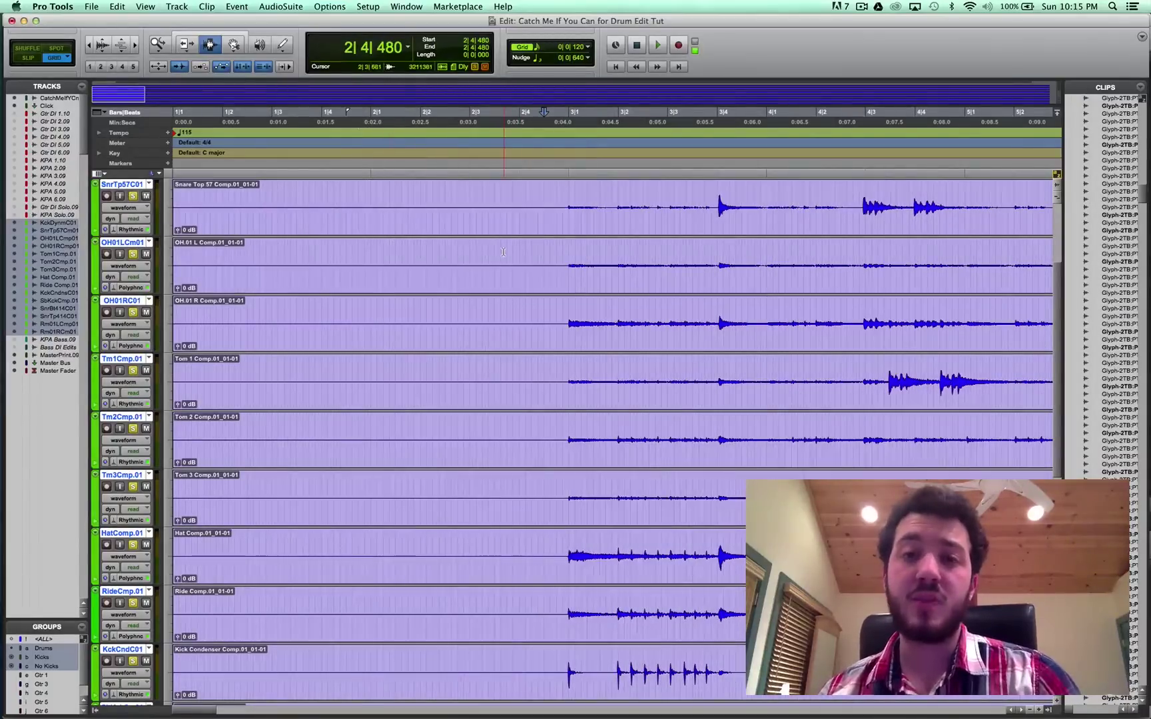
key(Tab)
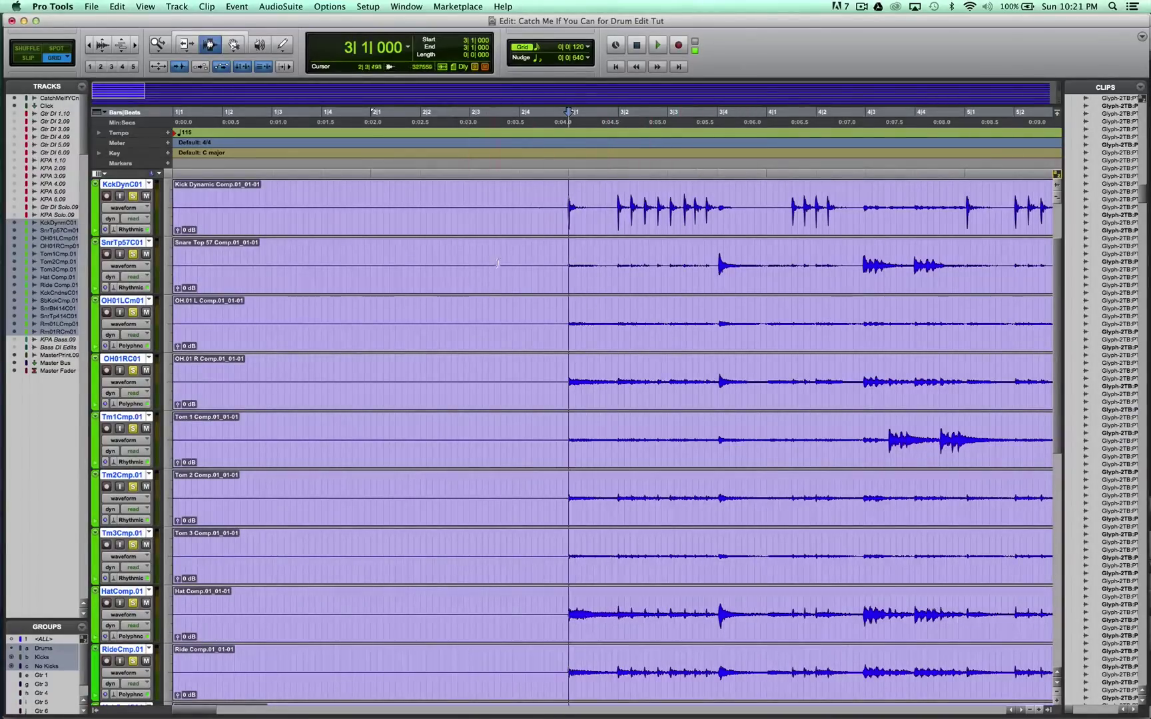
Select the KckDynC01 track alone, and highlight ranges across the whole drum group between bars 2 and 4.
super+click(130, 189)
click(130, 188)
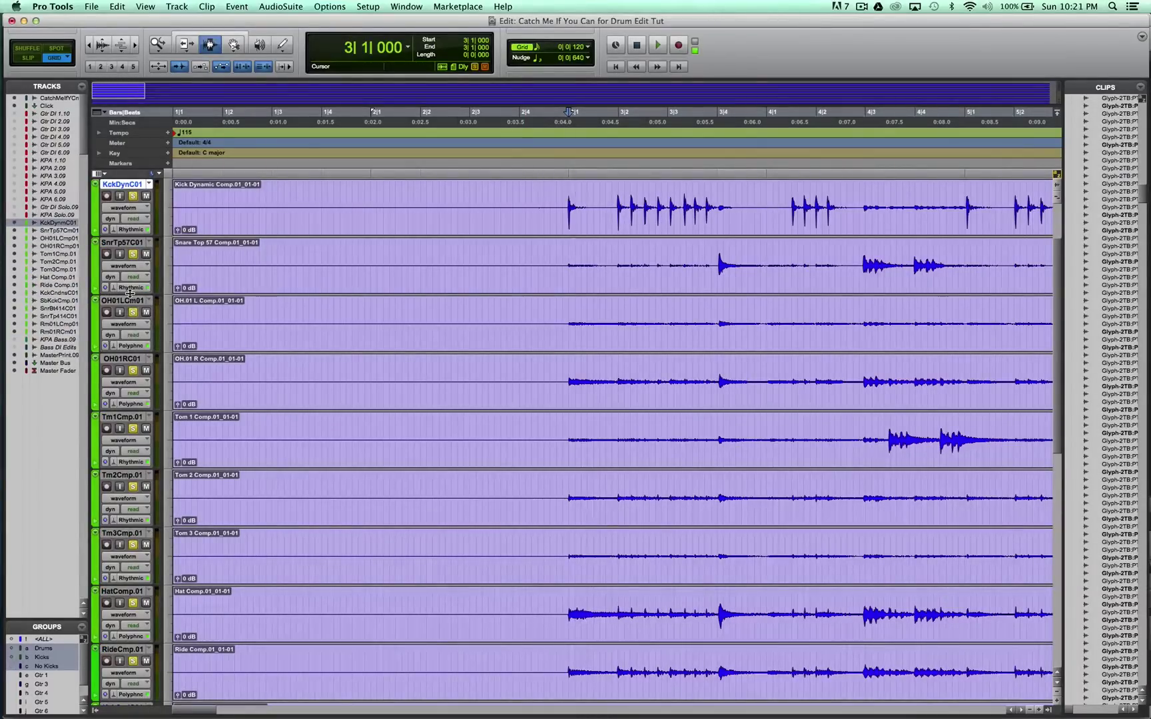
click(334, 301)
click(526, 301)
click(513, 301)
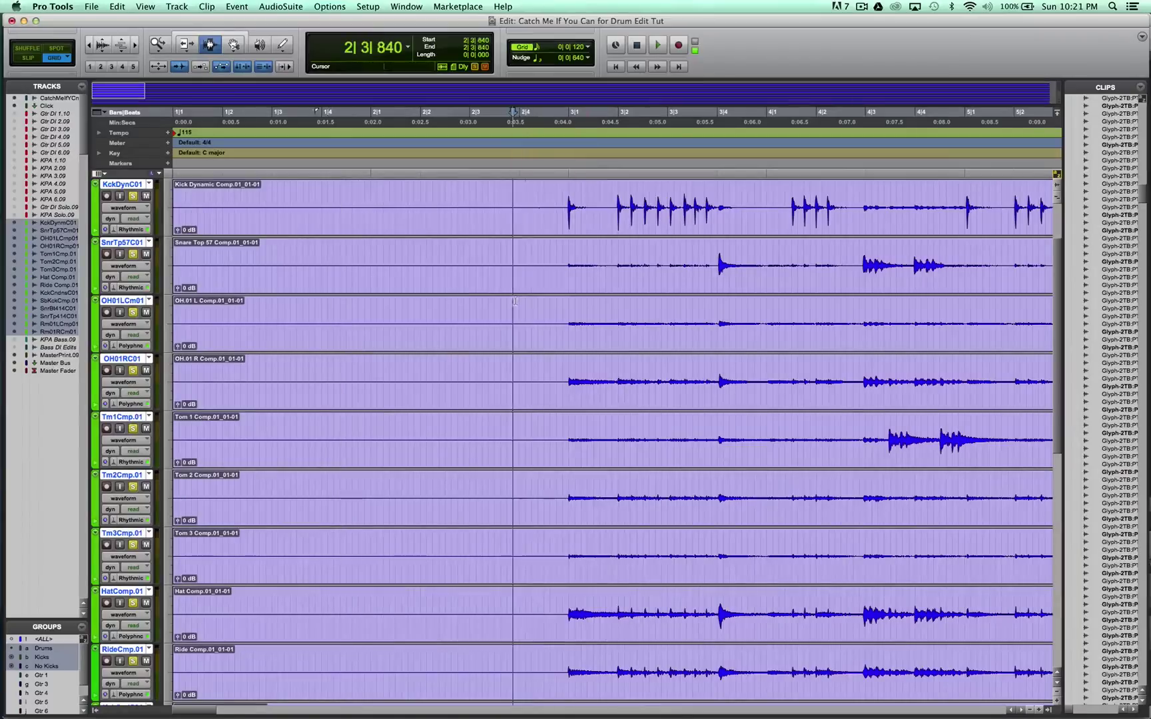
drag(515, 301, 631, 306)
drag(483, 310, 939, 327)
click(939, 330)
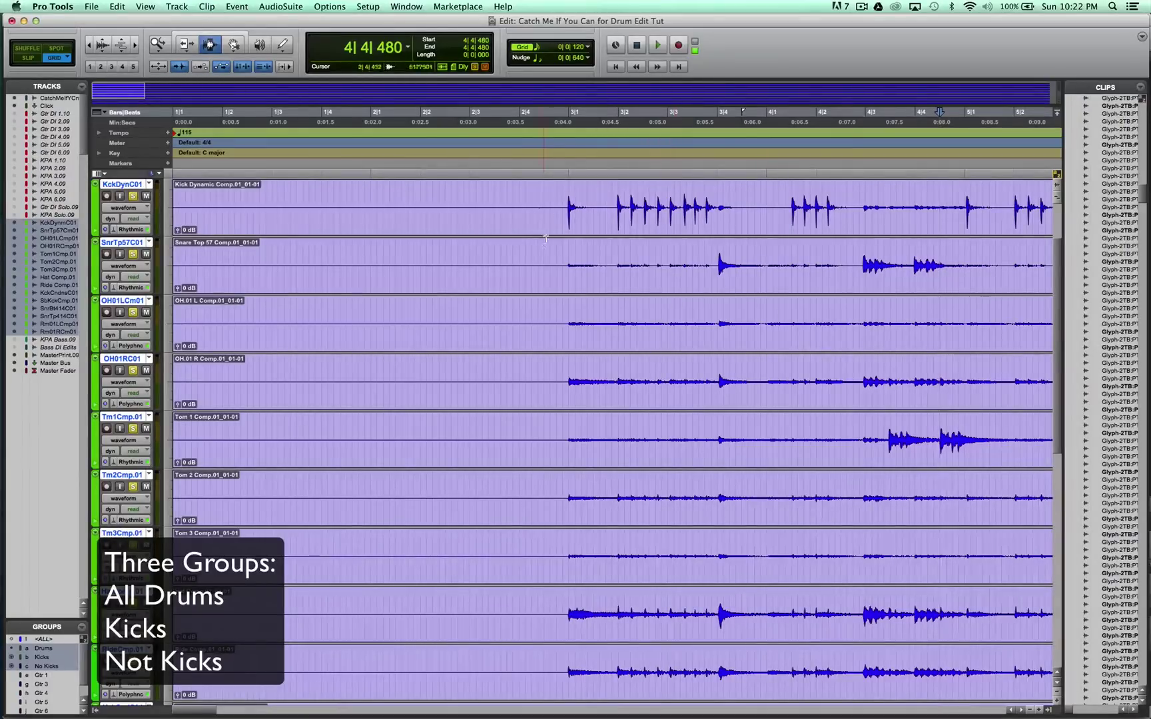
Place the edit cursor at 2|4|600 with only the KckDynC01 track selected, and save the session.
click(550, 206)
scroll(506, 268, up, 1)
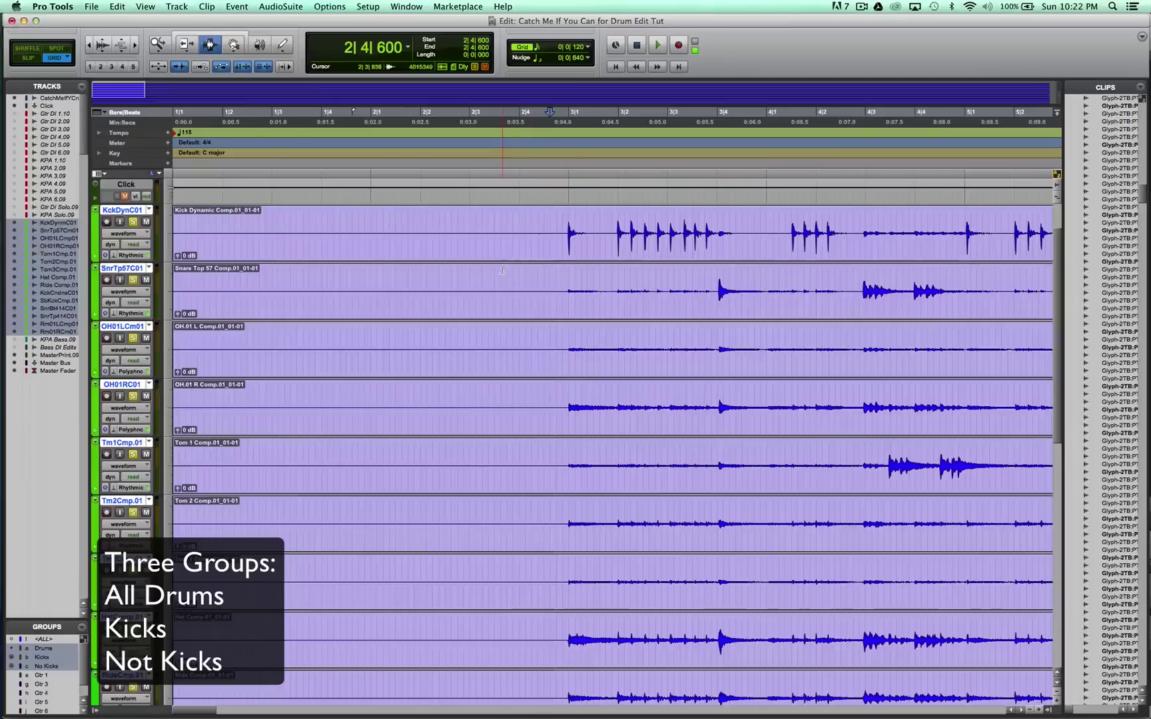
scroll(502, 270, down, 1)
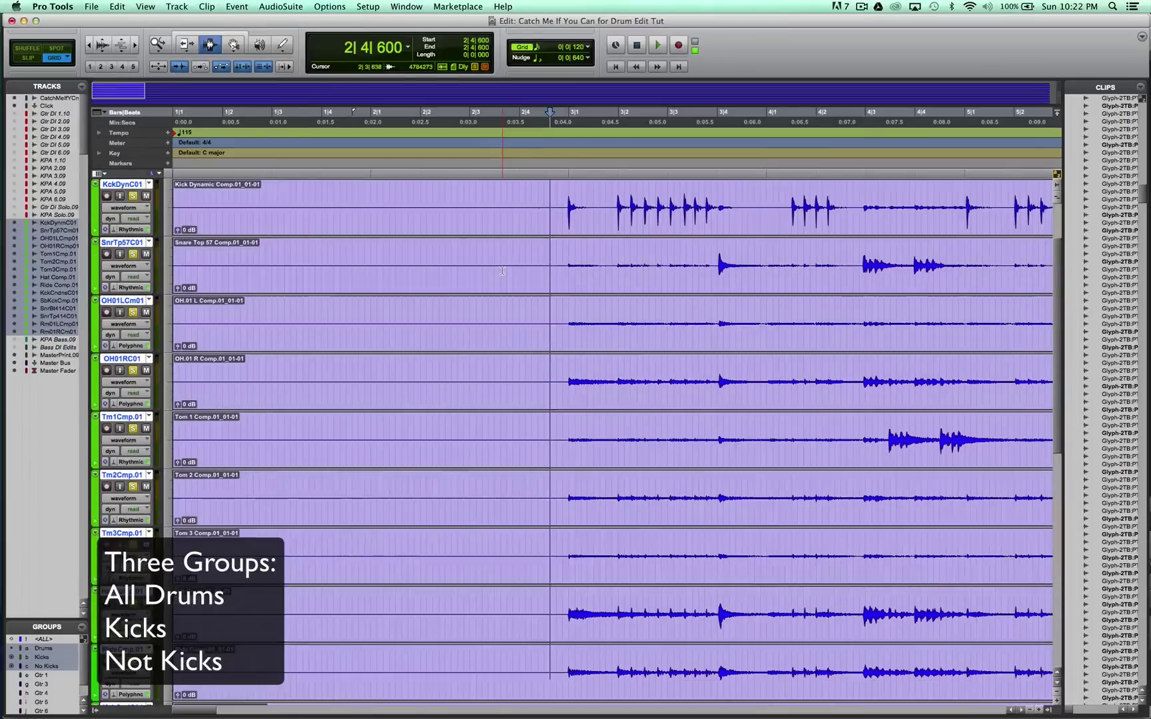
click(123, 186)
key(super+s)
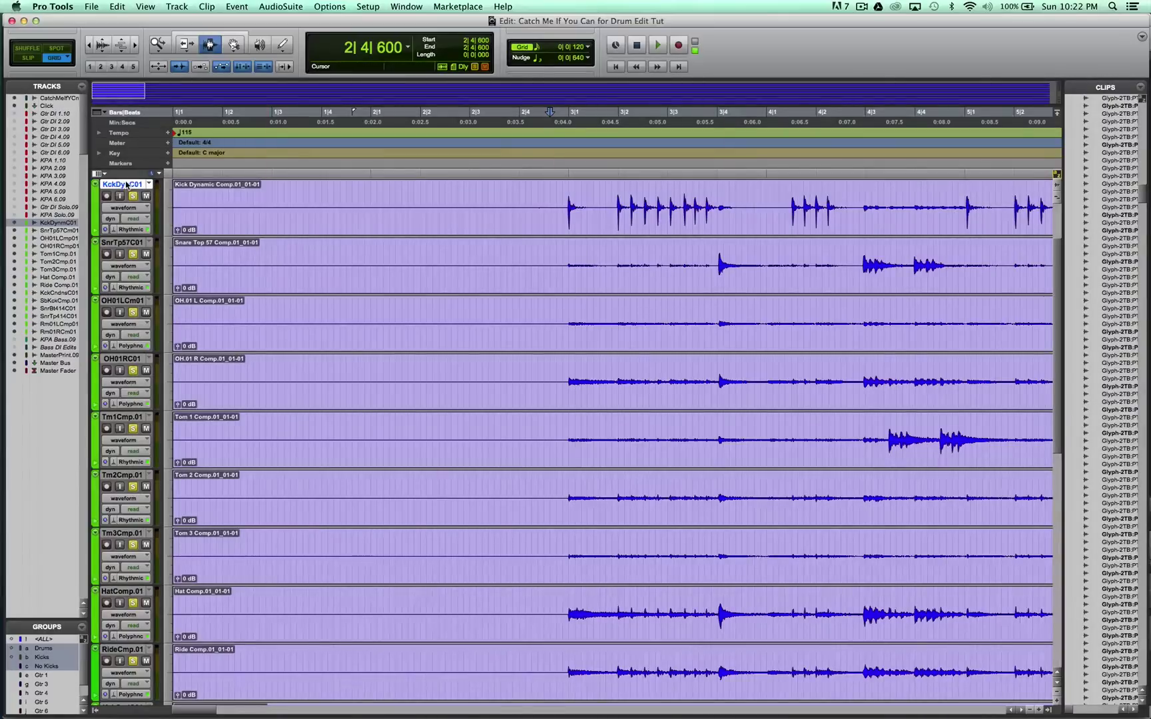
Move the track selection down to SnrTp57C01 and look over the drum waveforms up to bar 12.
key(semicolon)
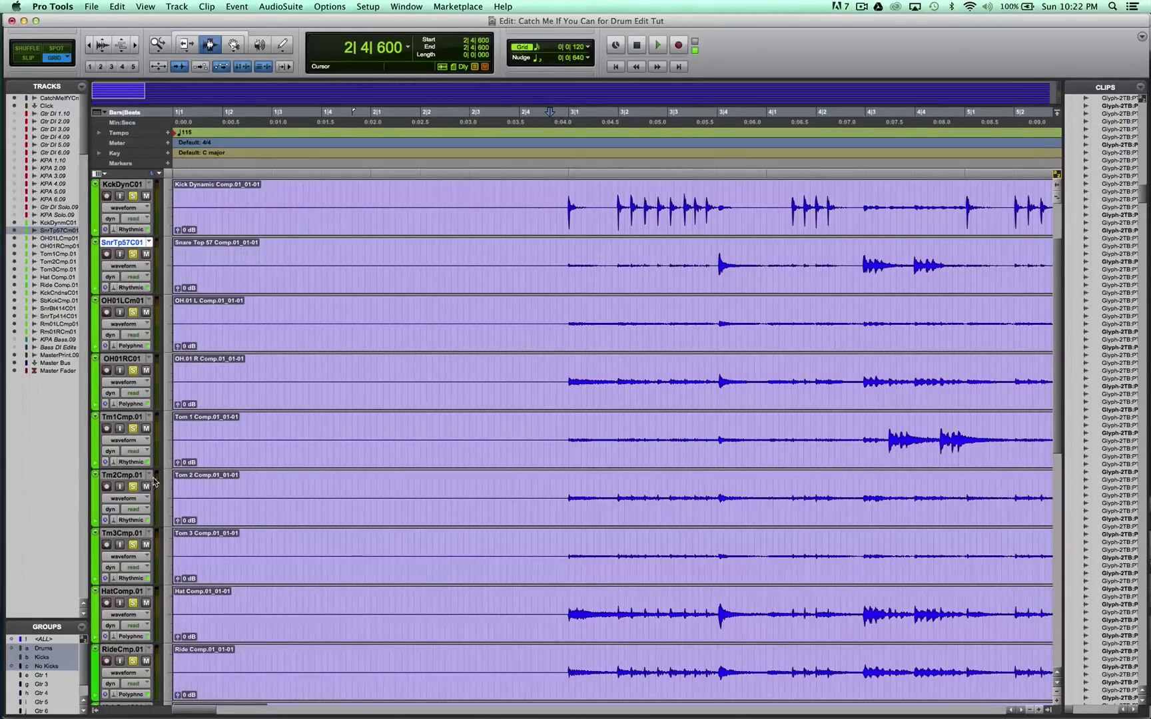
scroll(466, 347, right, 5)
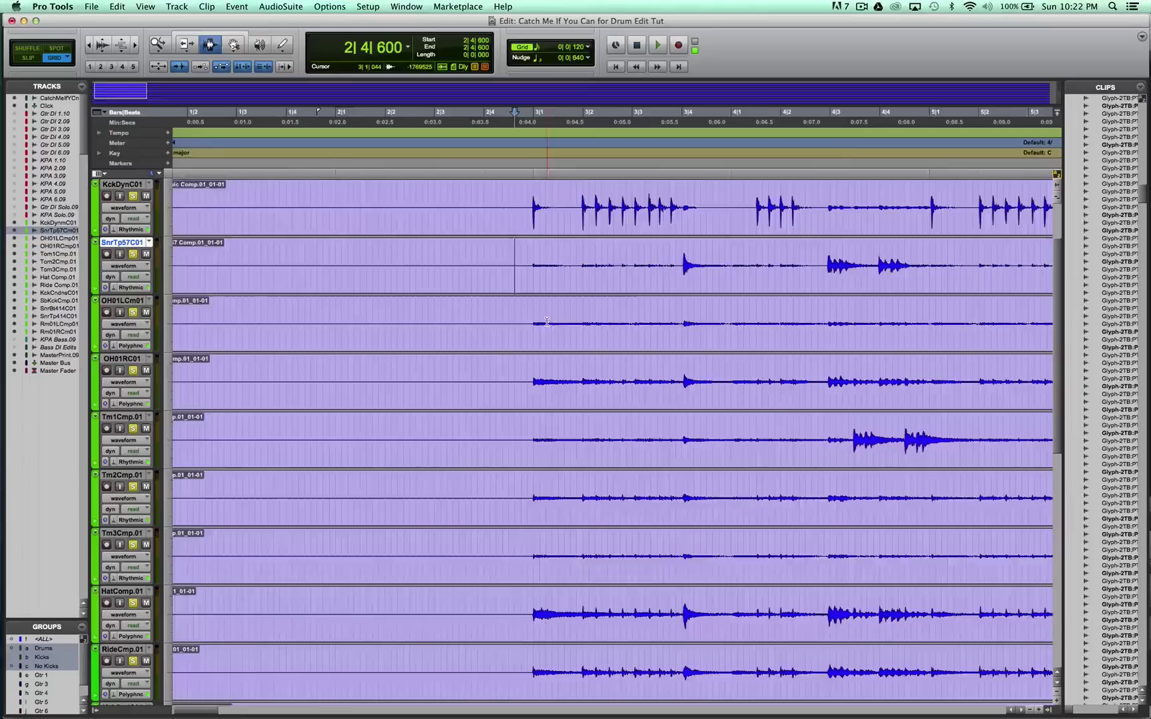
scroll(666, 380, left, 5)
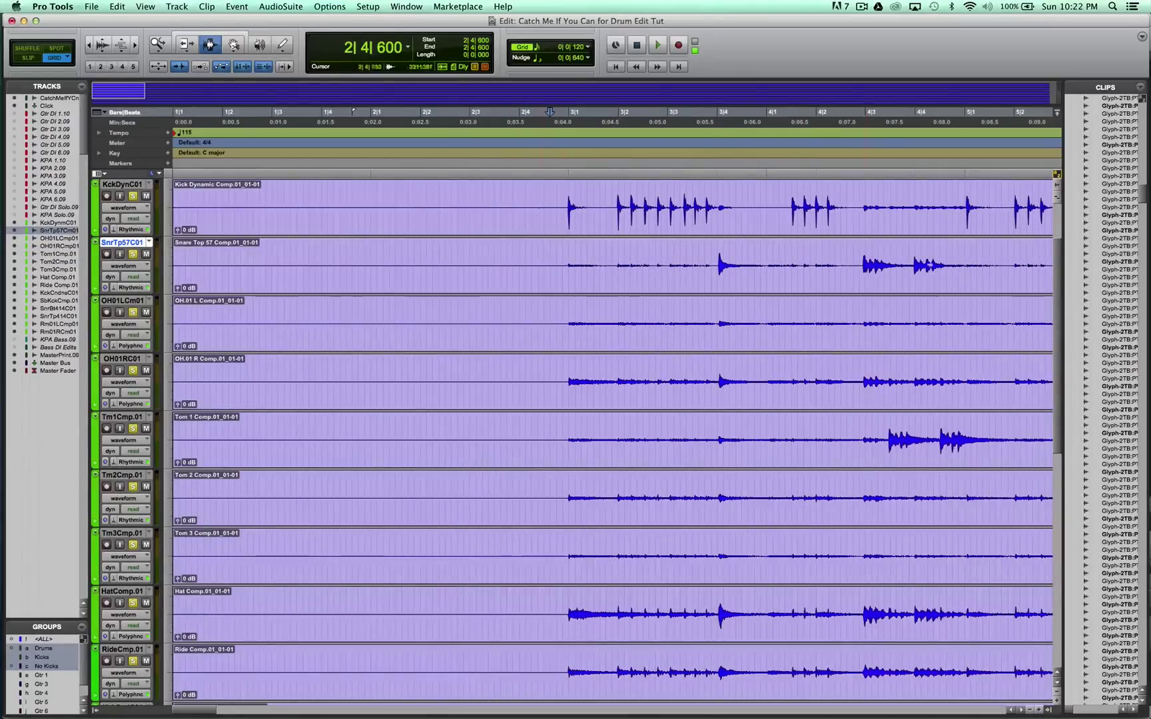
scroll(686, 491, right, 1)
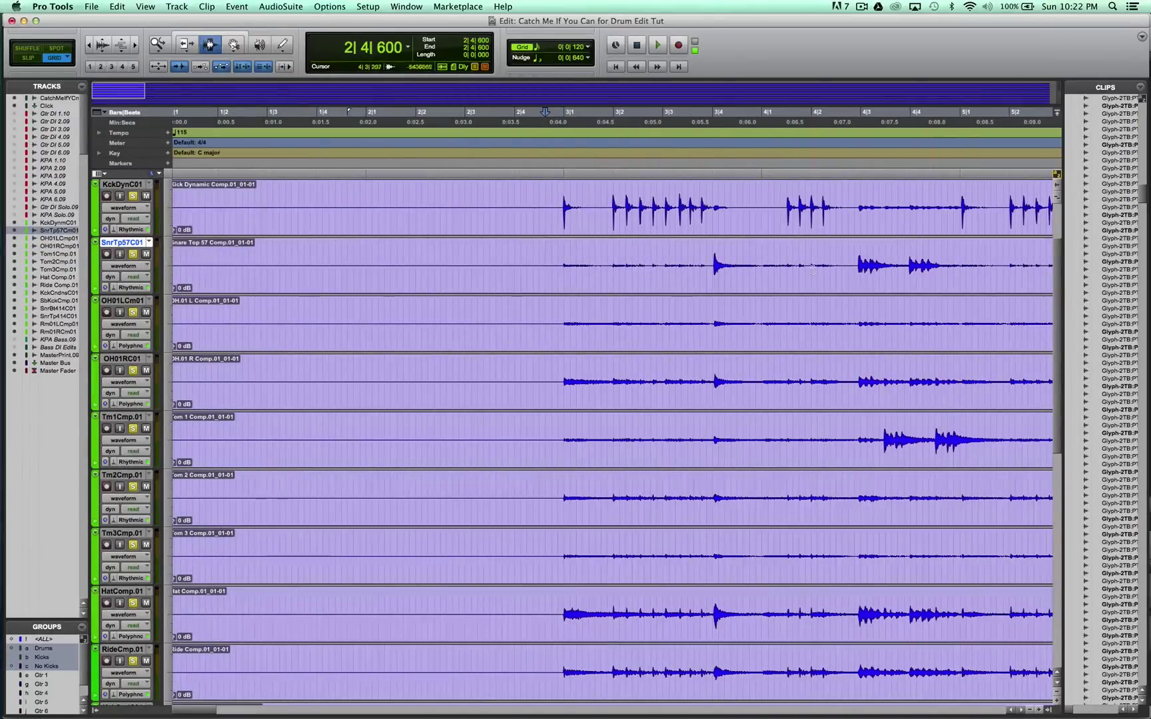
scroll(1050, 508, right, 10)
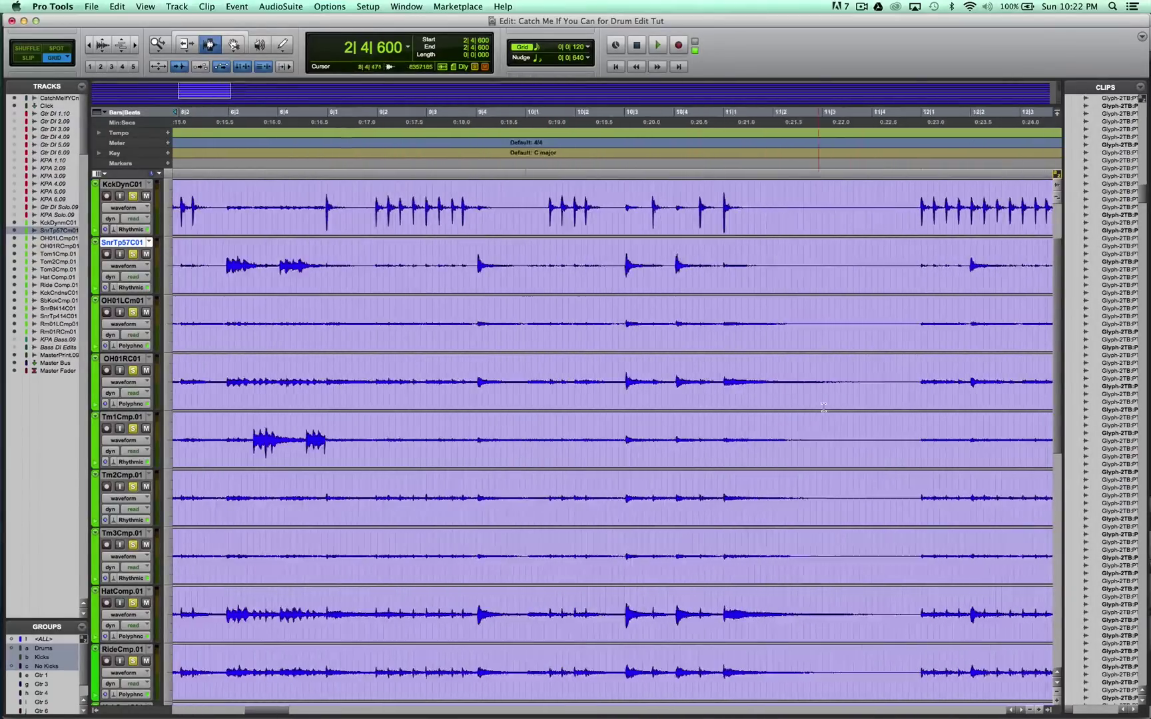
Look over the waveforms of all grouped drum tracks, from the kick down to the room mics, between bars 1 and 12.
scroll(663, 265, left, 15)
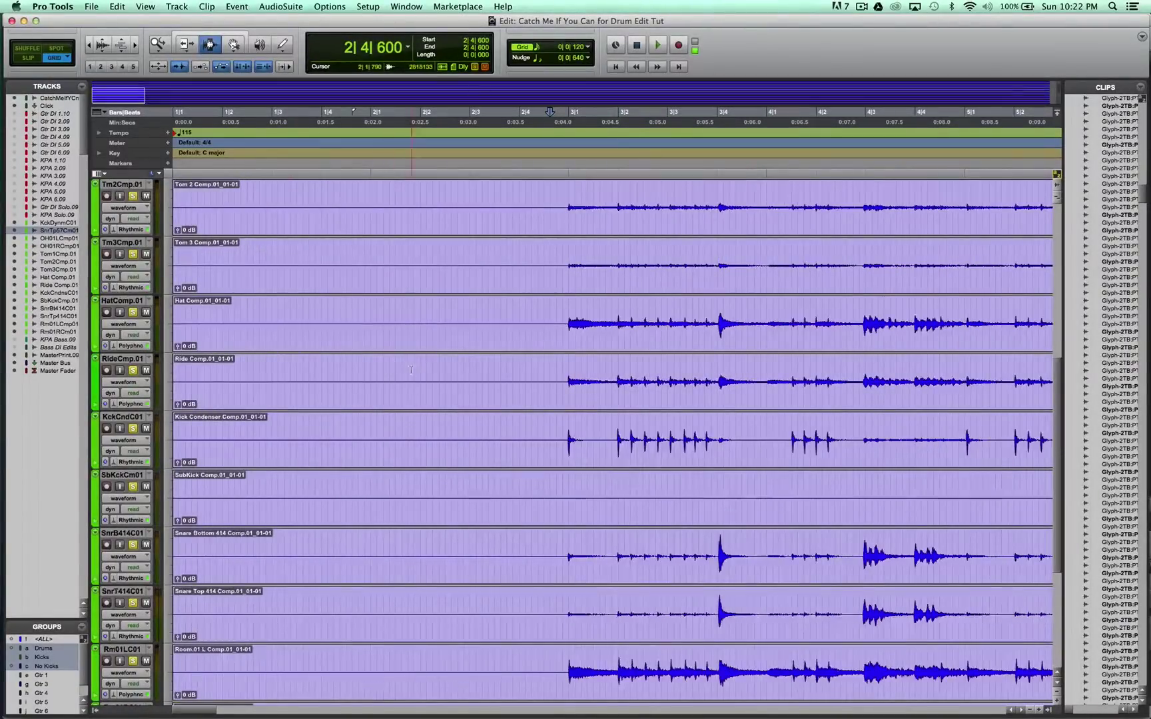
scroll(456, 400, right, 10)
scroll(455, 400, right, 5)
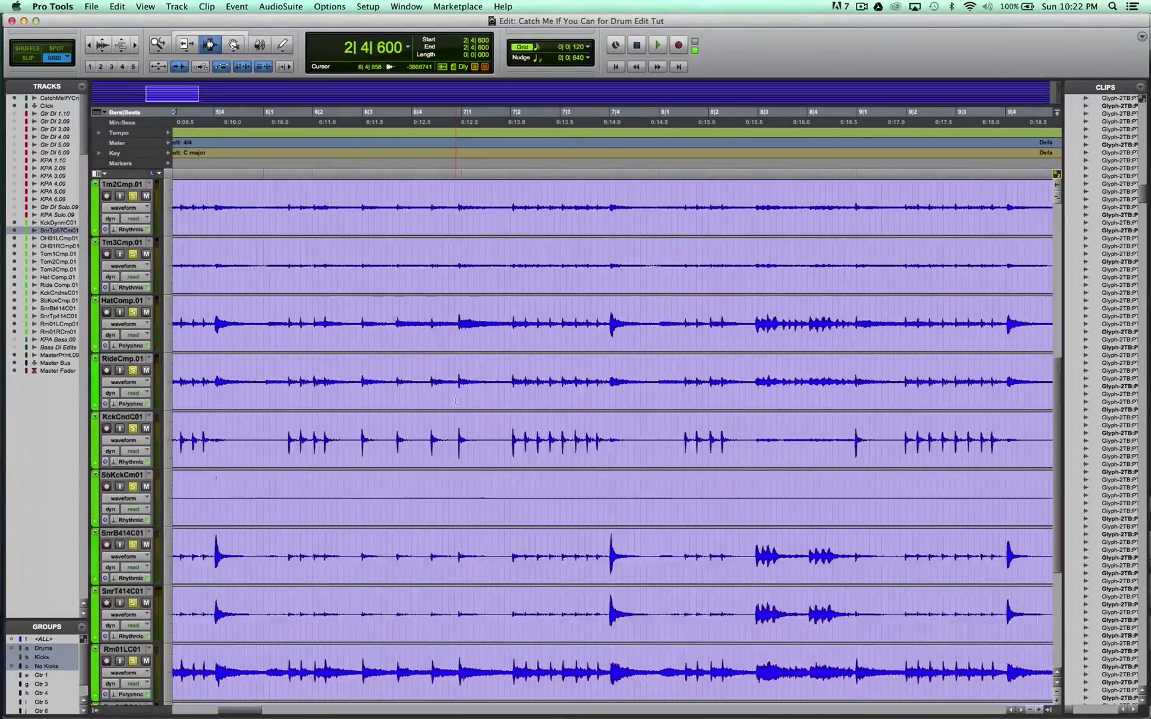
scroll(624, 490, up, 2)
scroll(624, 491, down, 4)
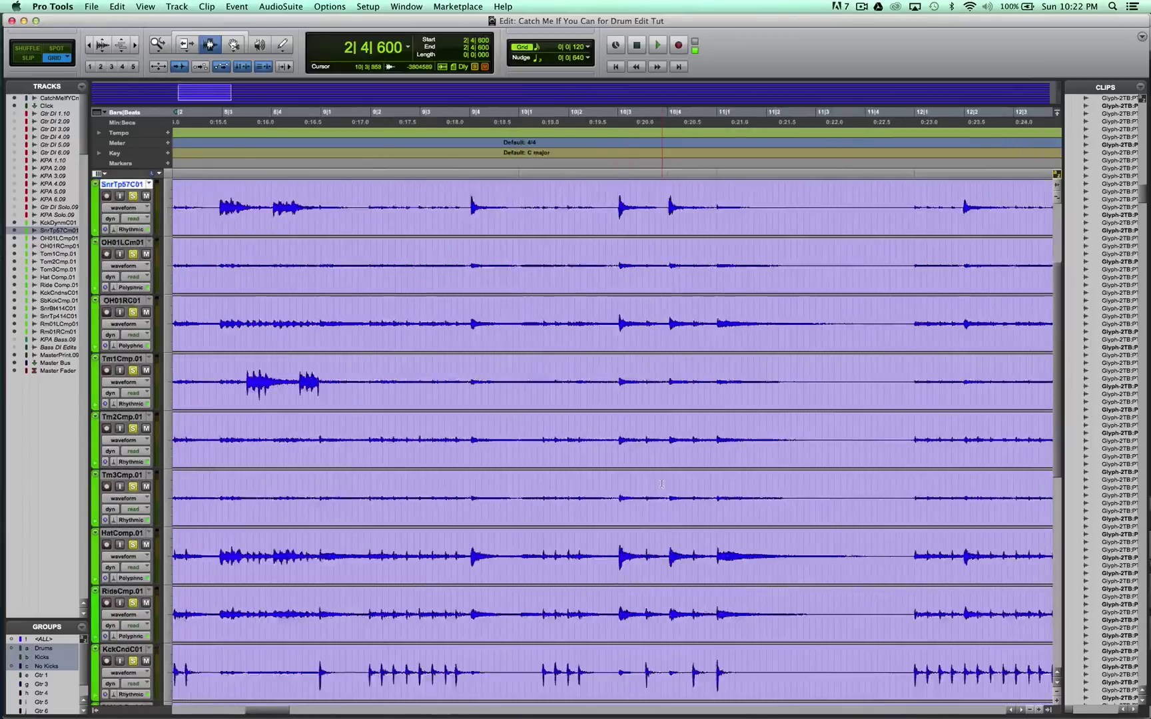
scroll(639, 488, up, 8)
scroll(660, 485, left, 5)
scroll(661, 485, left, 5)
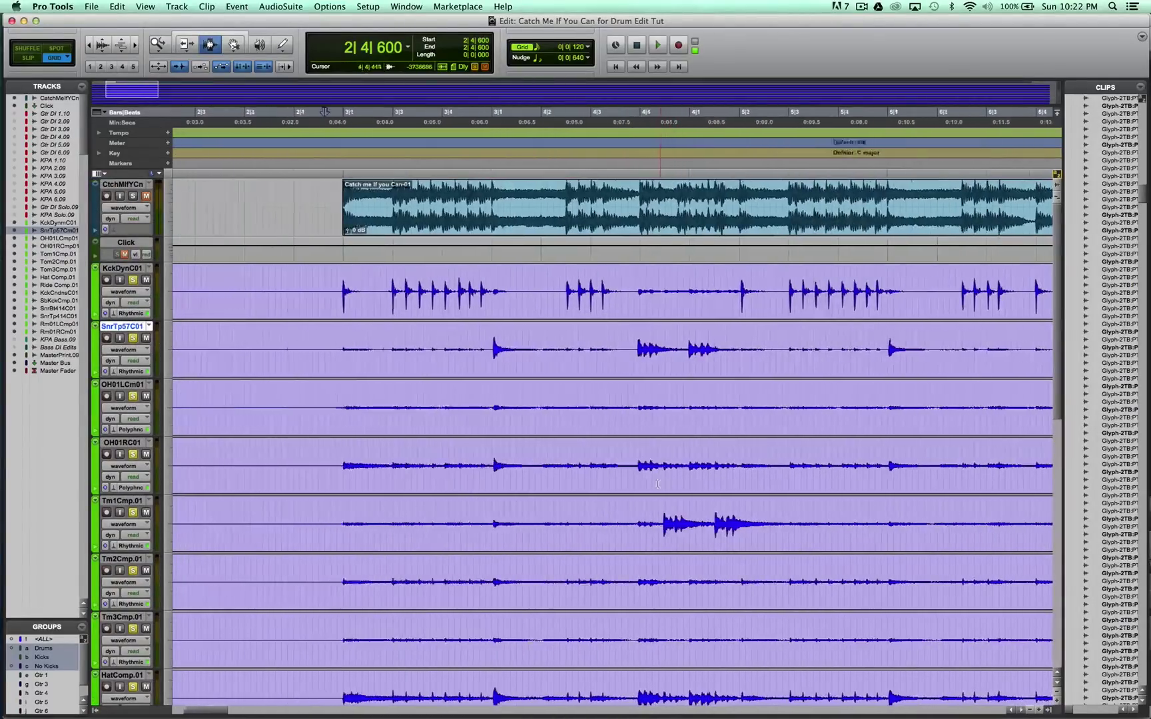
scroll(522, 453, down, 3)
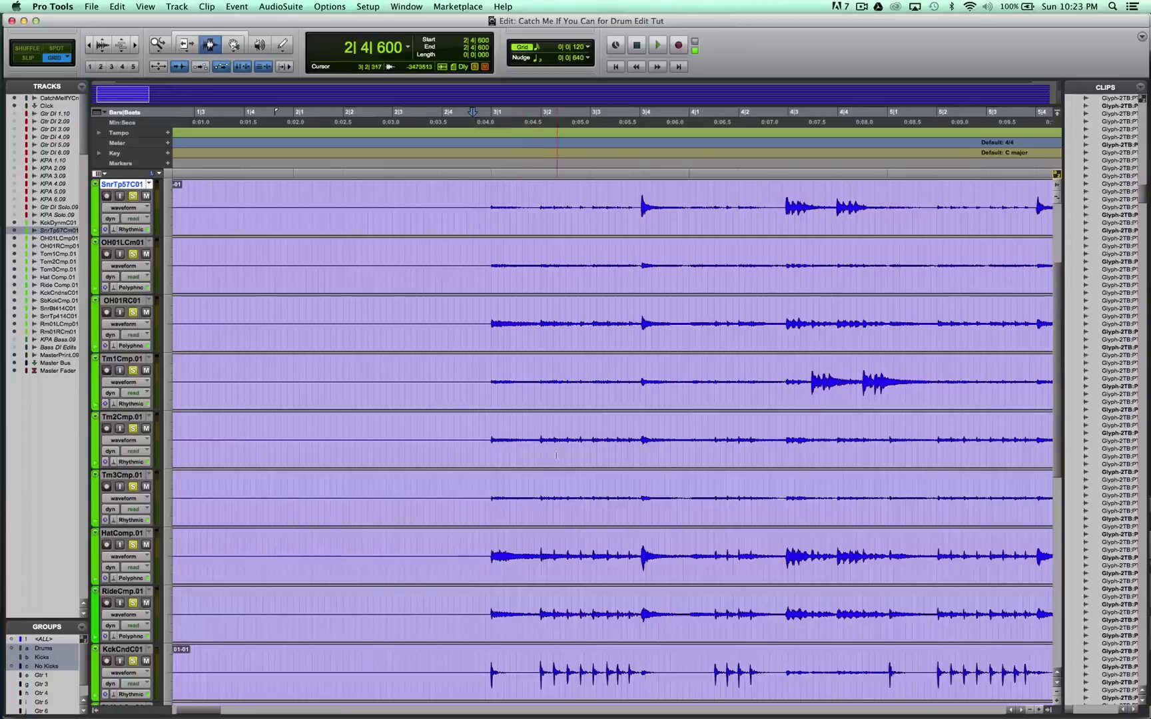
scroll(556, 456, right, 2)
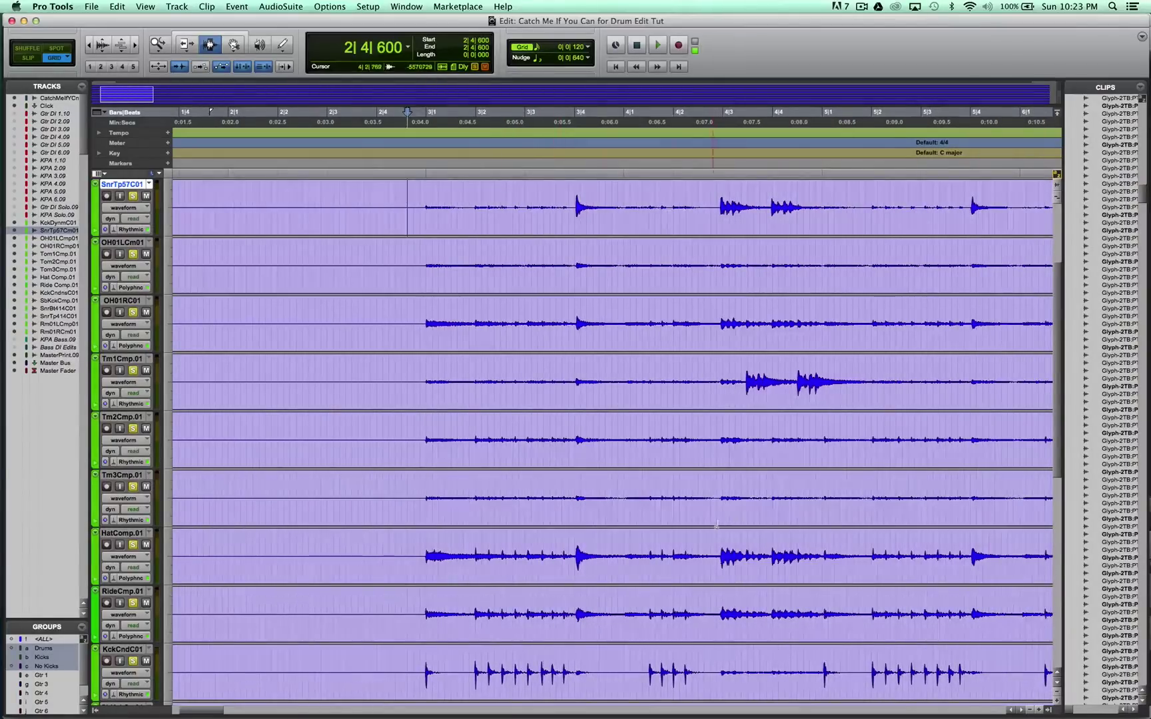
scroll(716, 524, right, 1)
scroll(623, 513, down, 1)
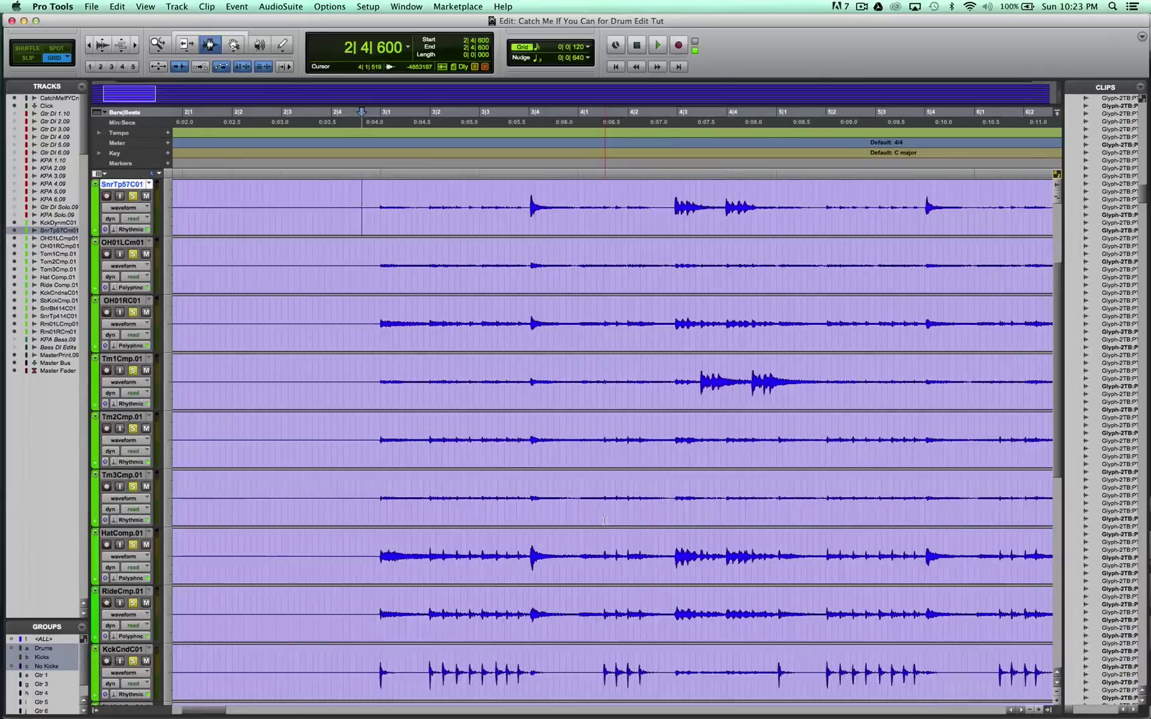
scroll(605, 521, up, 4)
scroll(604, 520, left, 4)
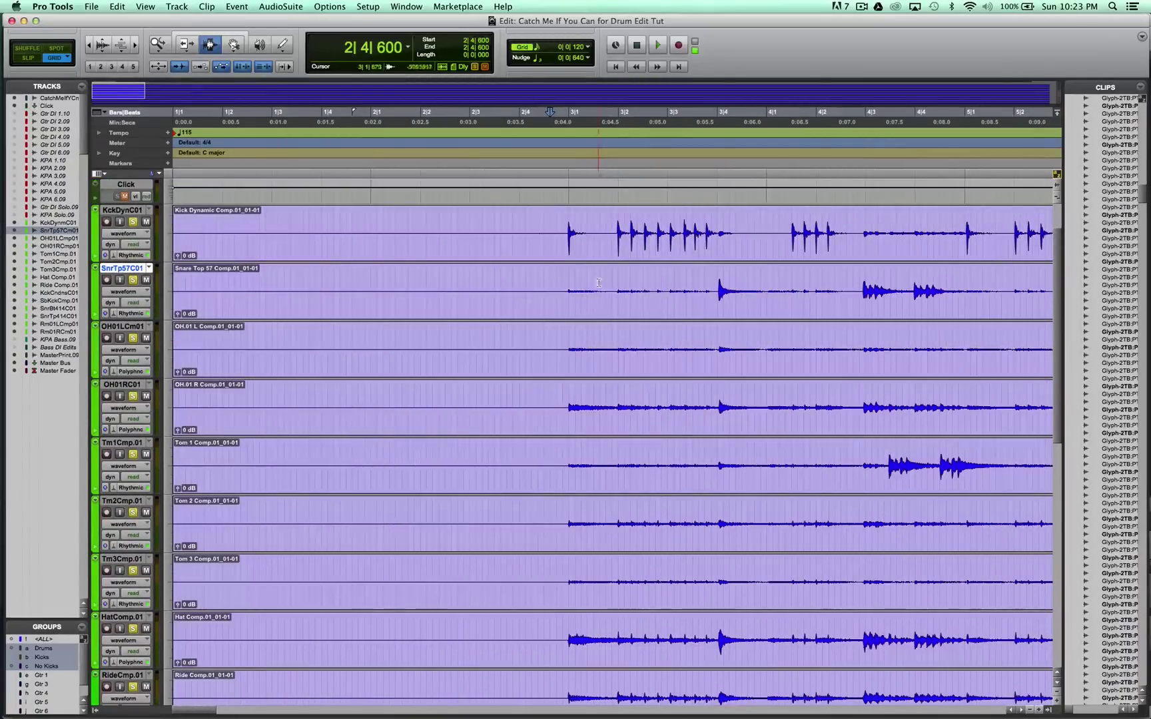
Place the edit cursor at 3|1|000 across the drum group and check the Rhythmic elastic audio options of KckDynC01.
click(568, 231)
scroll(568, 232, down, 1)
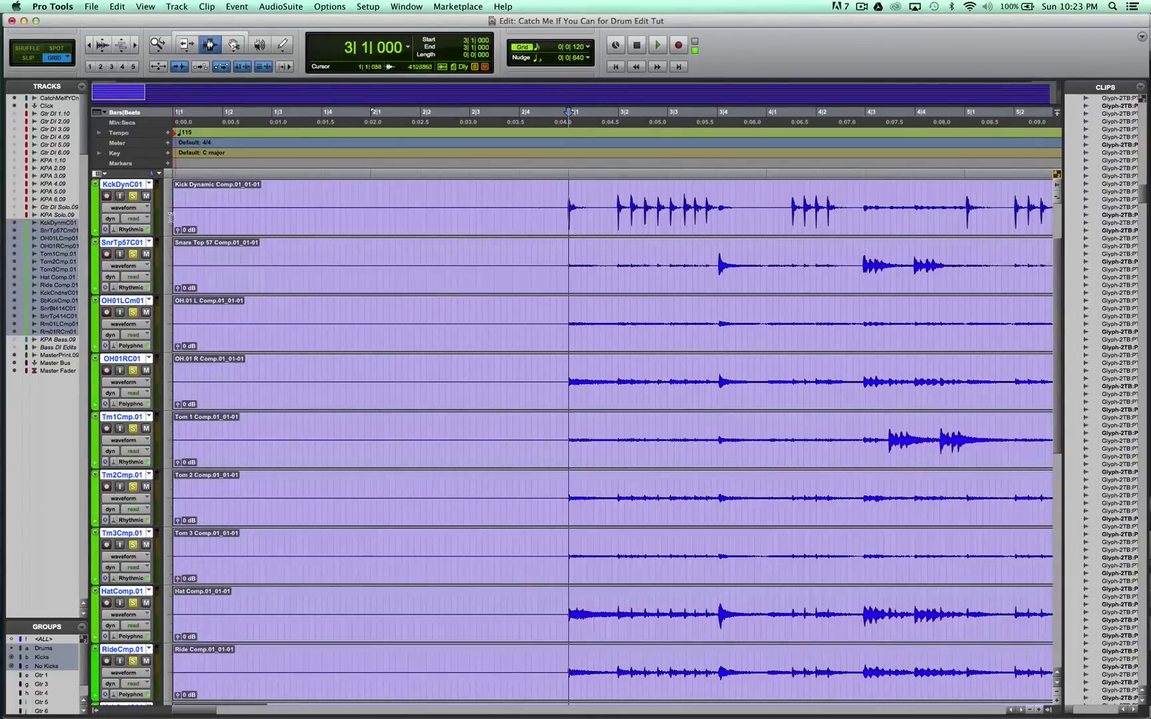
click(131, 230)
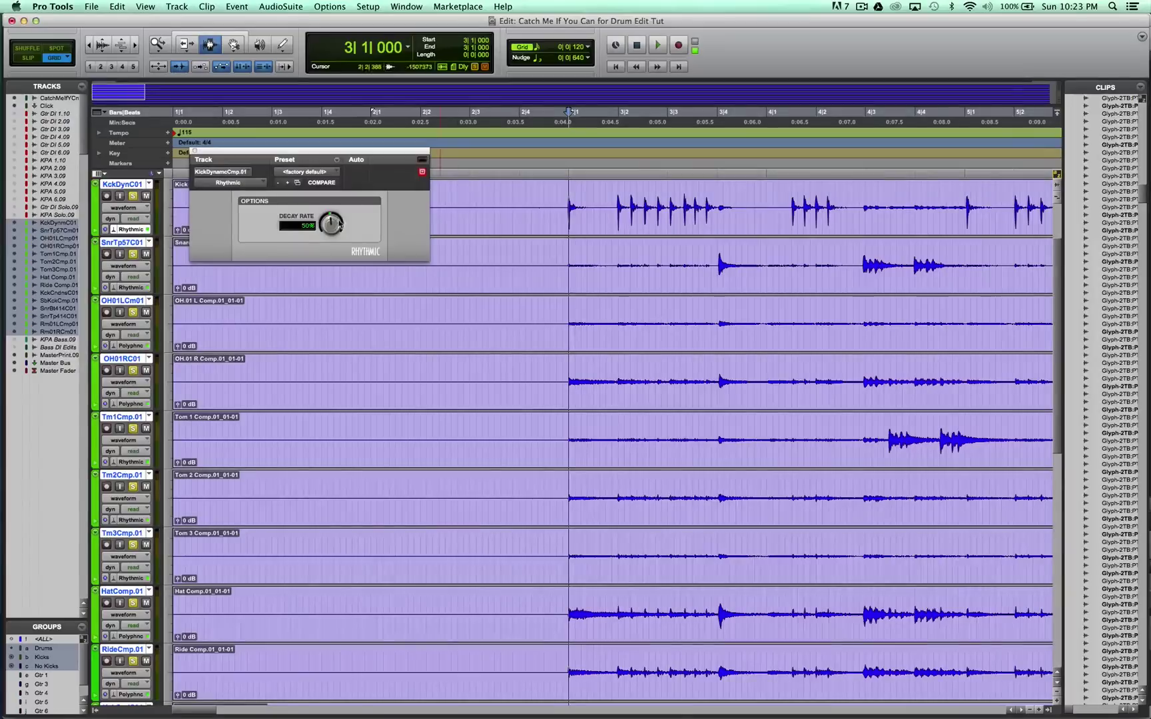
click(131, 230)
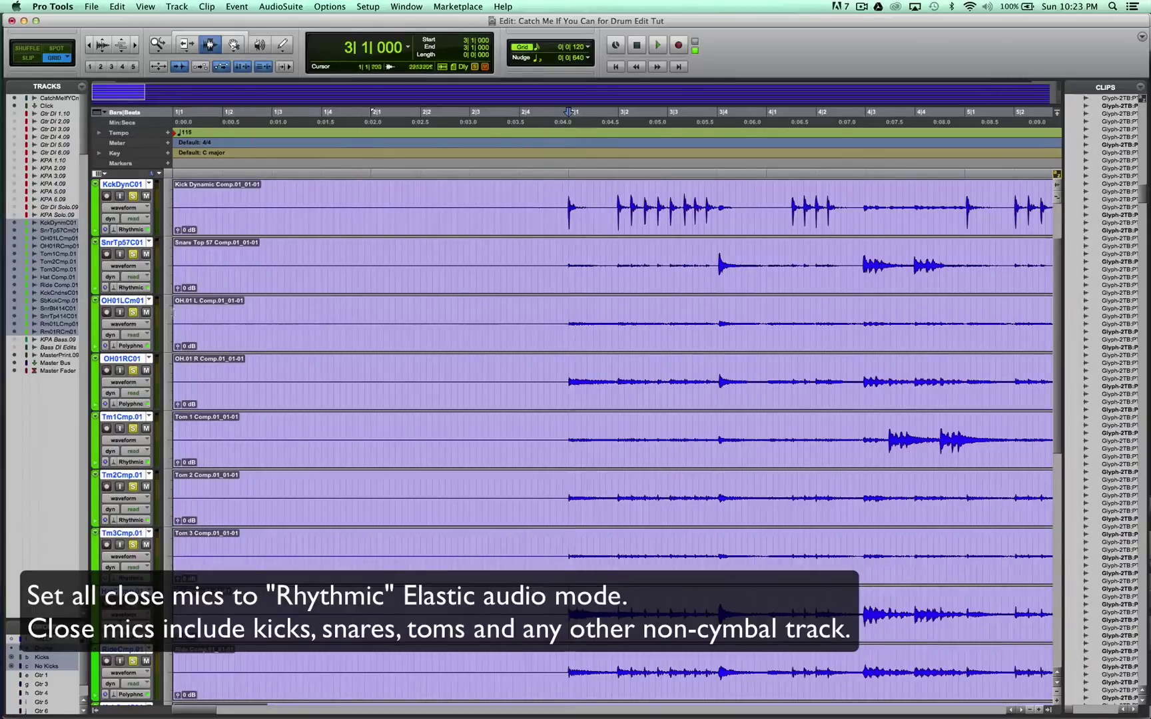
scroll(215, 327, down, 1)
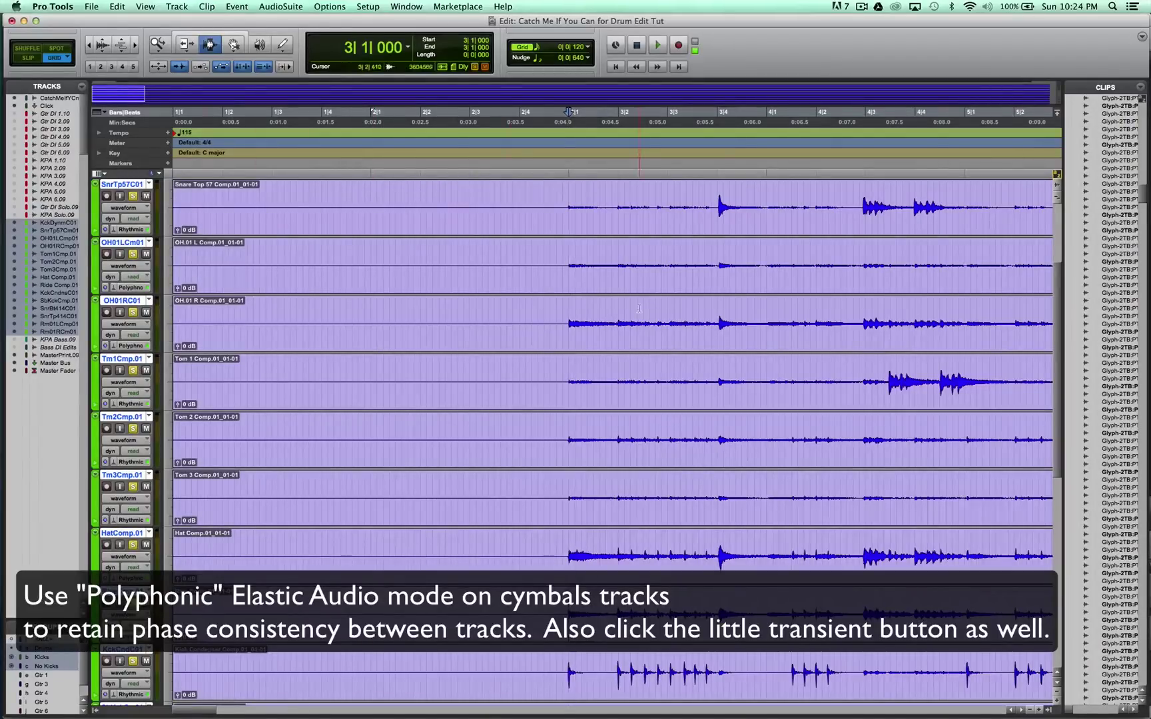
Place the edit cursor at 2|4|840 across the drum group, just before the first kick hit.
scroll(730, 301, right, 2)
scroll(729, 301, right, 2)
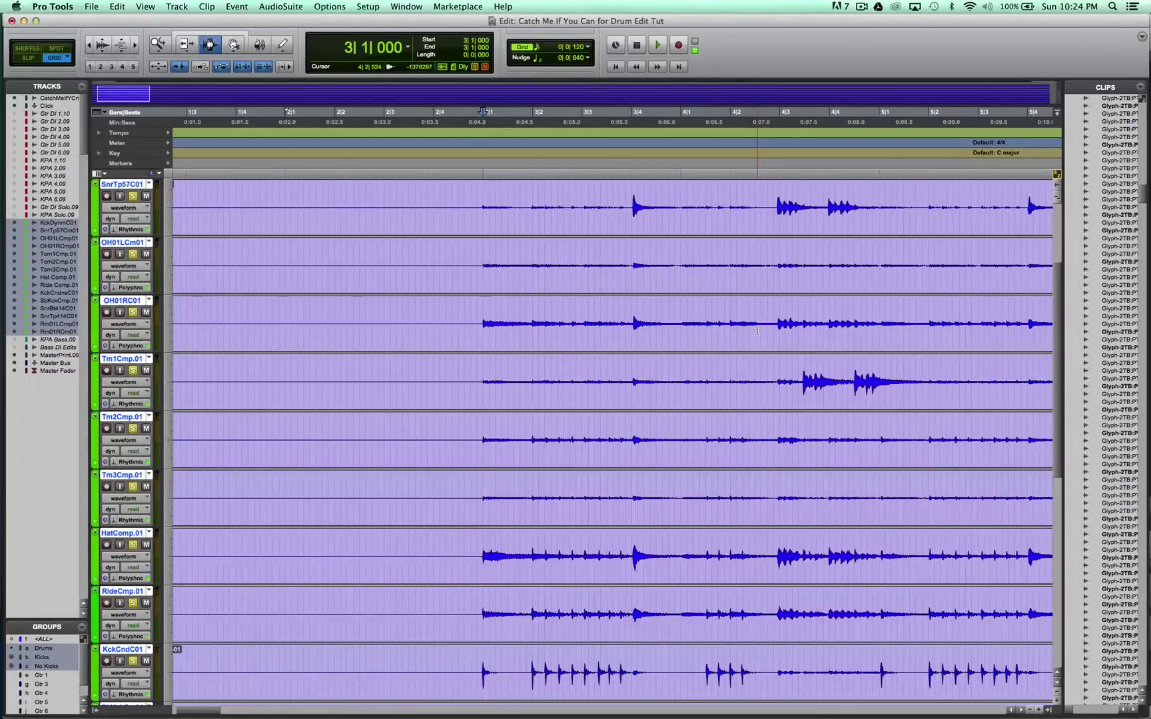
scroll(756, 331, right, 2)
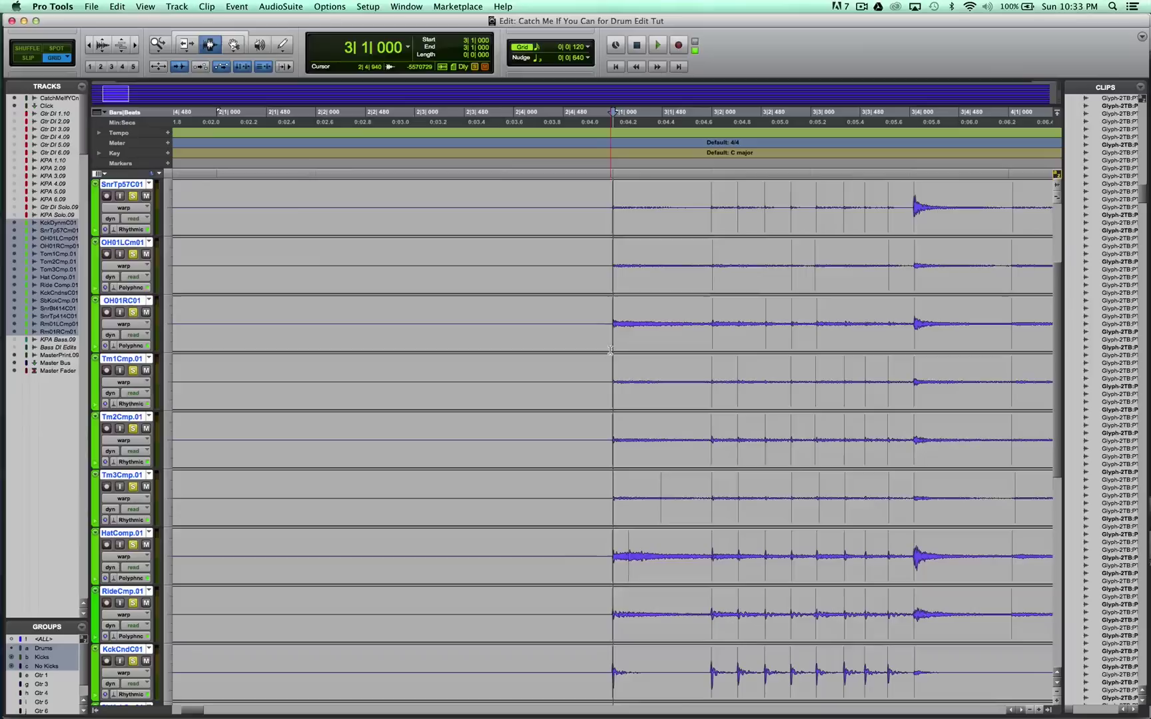
scroll(610, 351, right, 6)
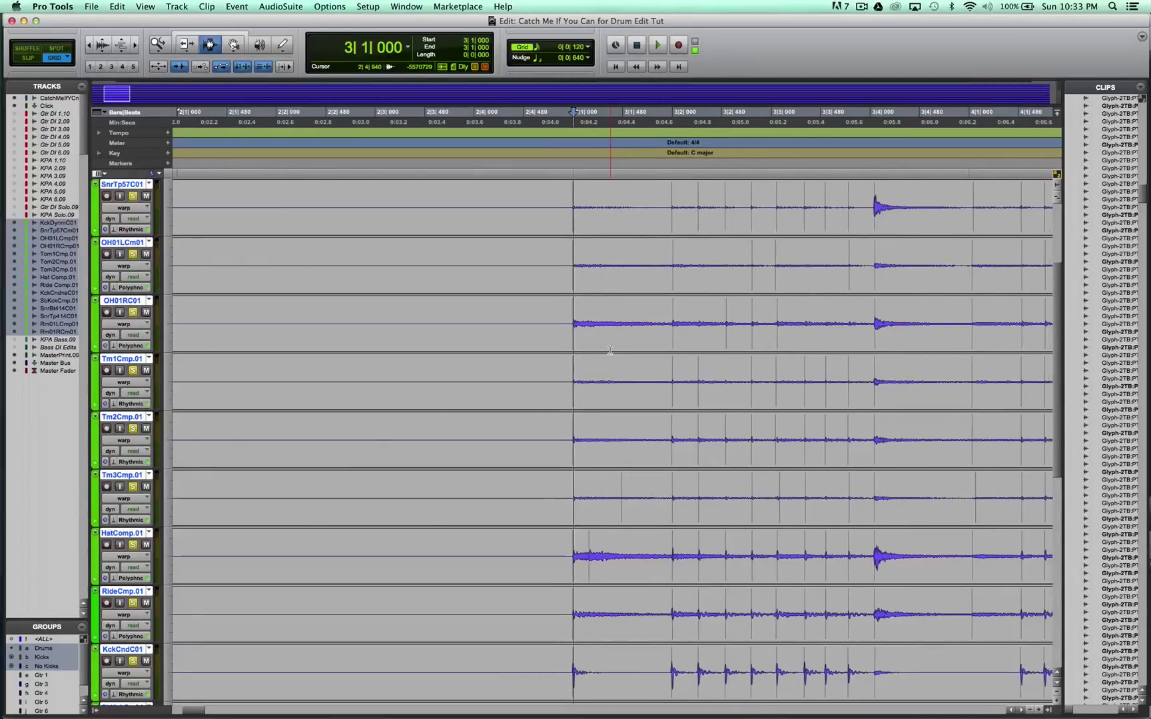
scroll(669, 329, up, 5)
scroll(669, 329, down, 2)
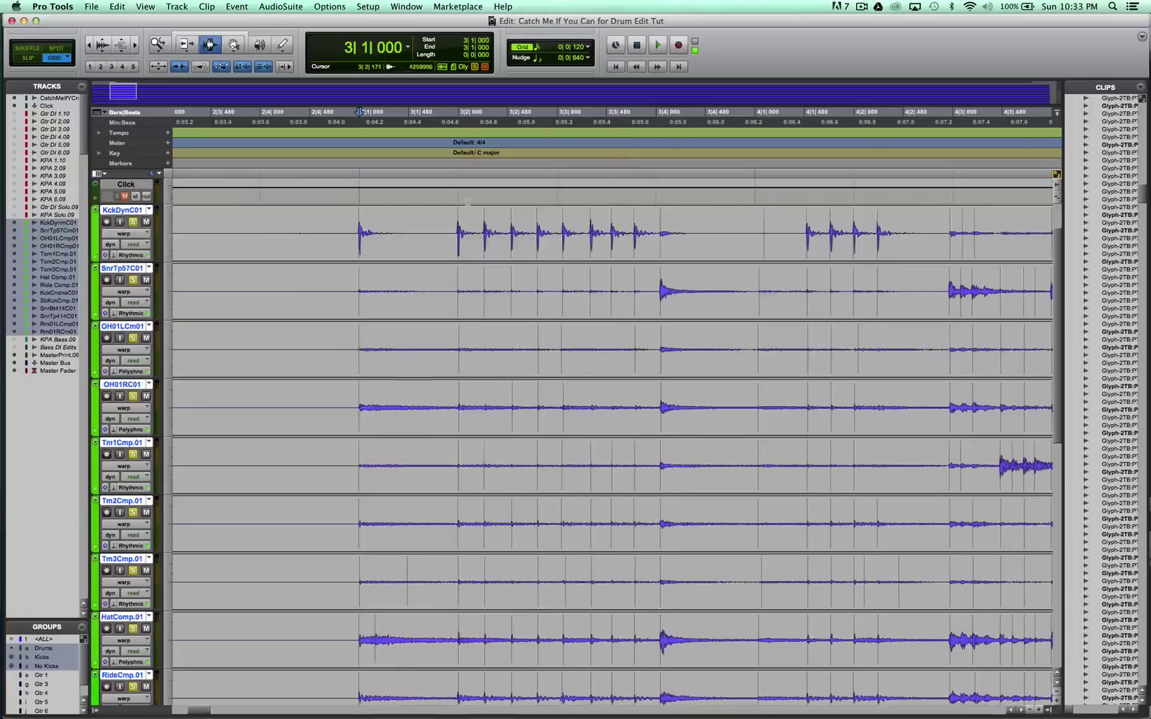
click(472, 233)
click(346, 254)
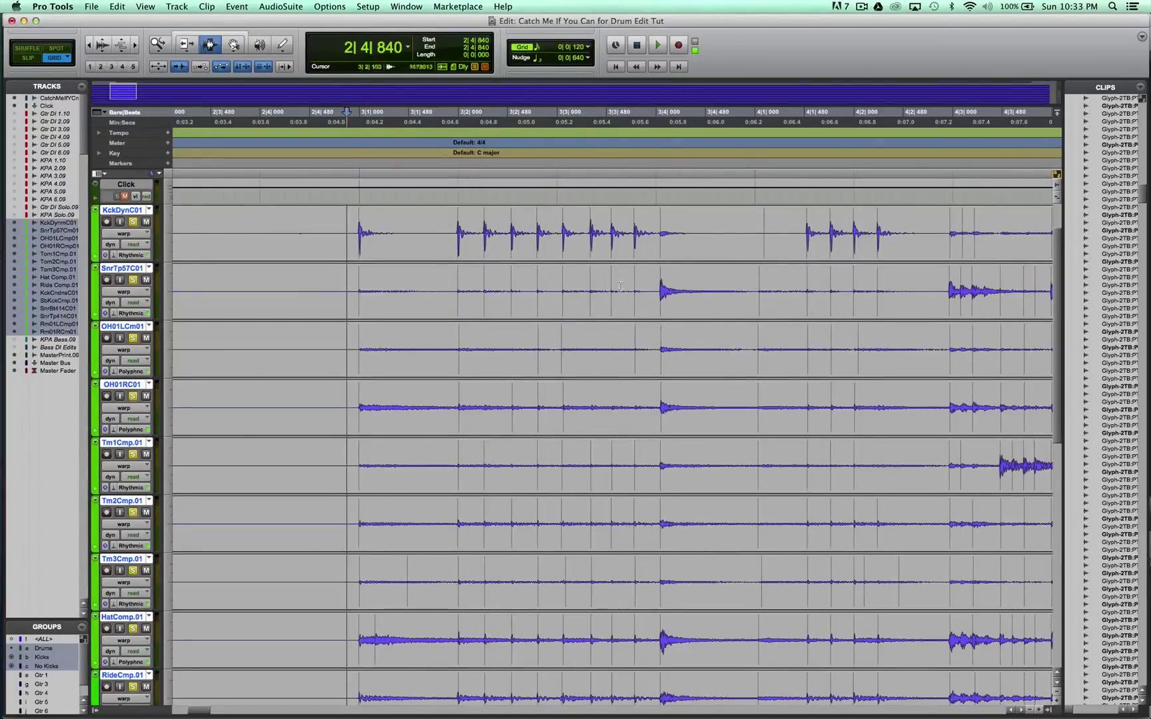
Play the drum tracks from 2|4|840 into bar 6 and stop playback.
scroll(620, 286, down, 1)
scroll(732, 293, right, 1)
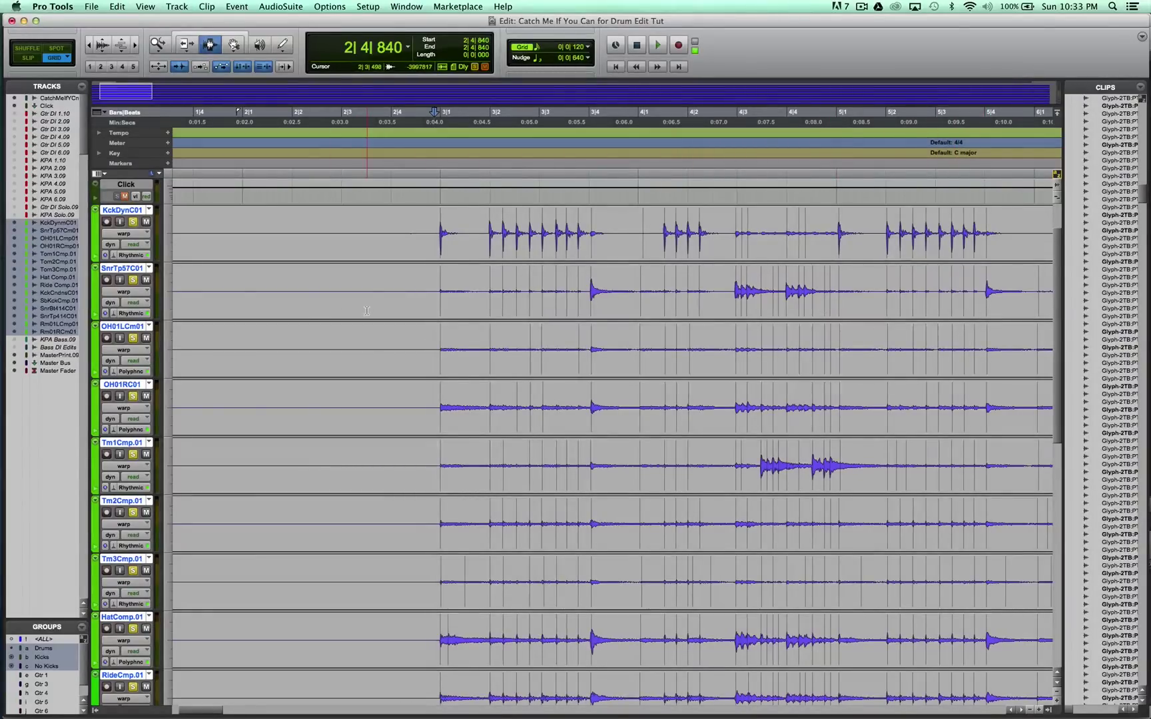
key(space)
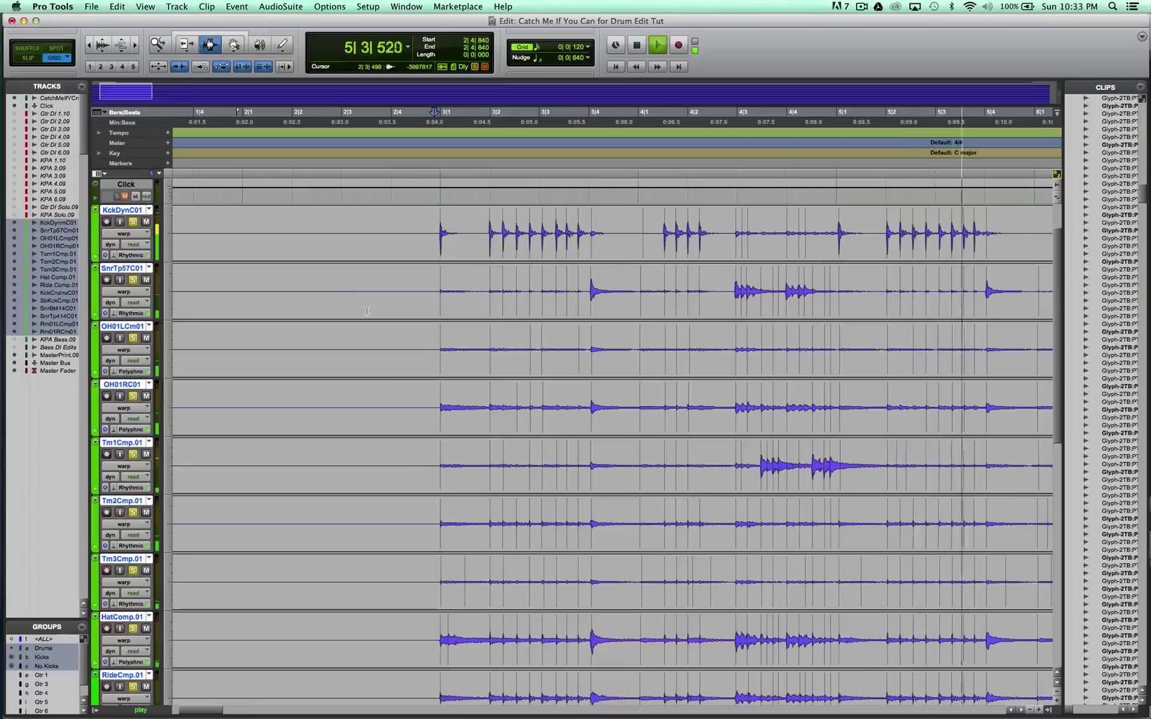
scroll(399, 300, right, 10)
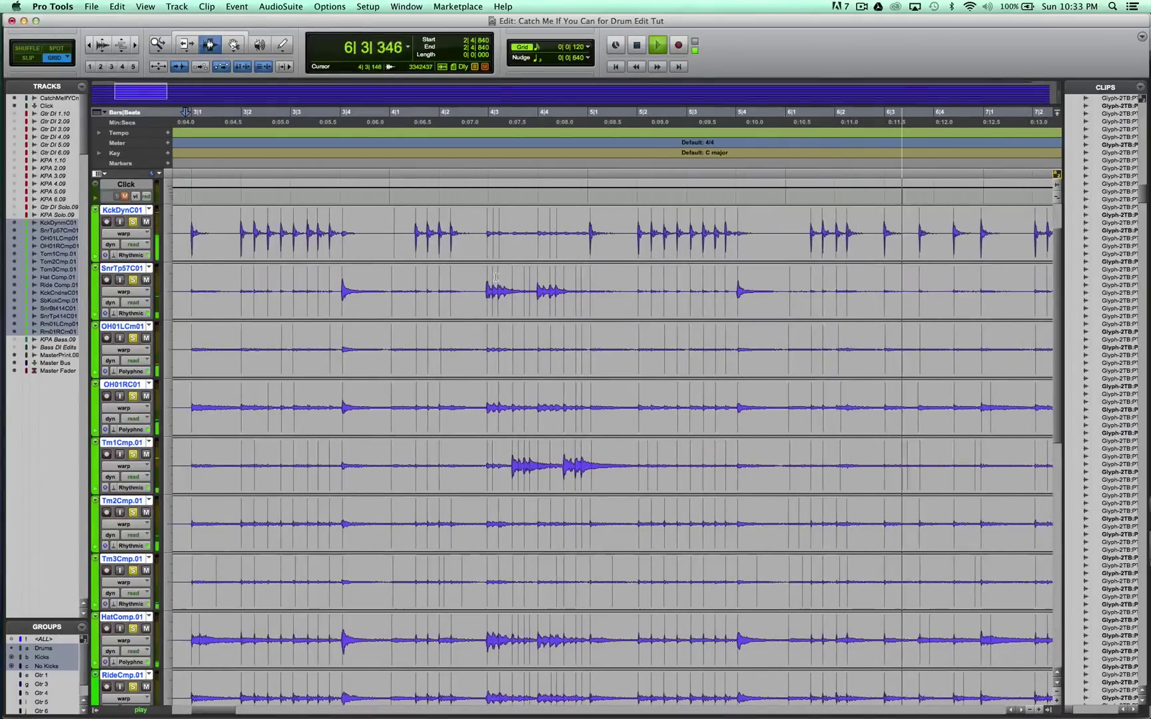
key(space)
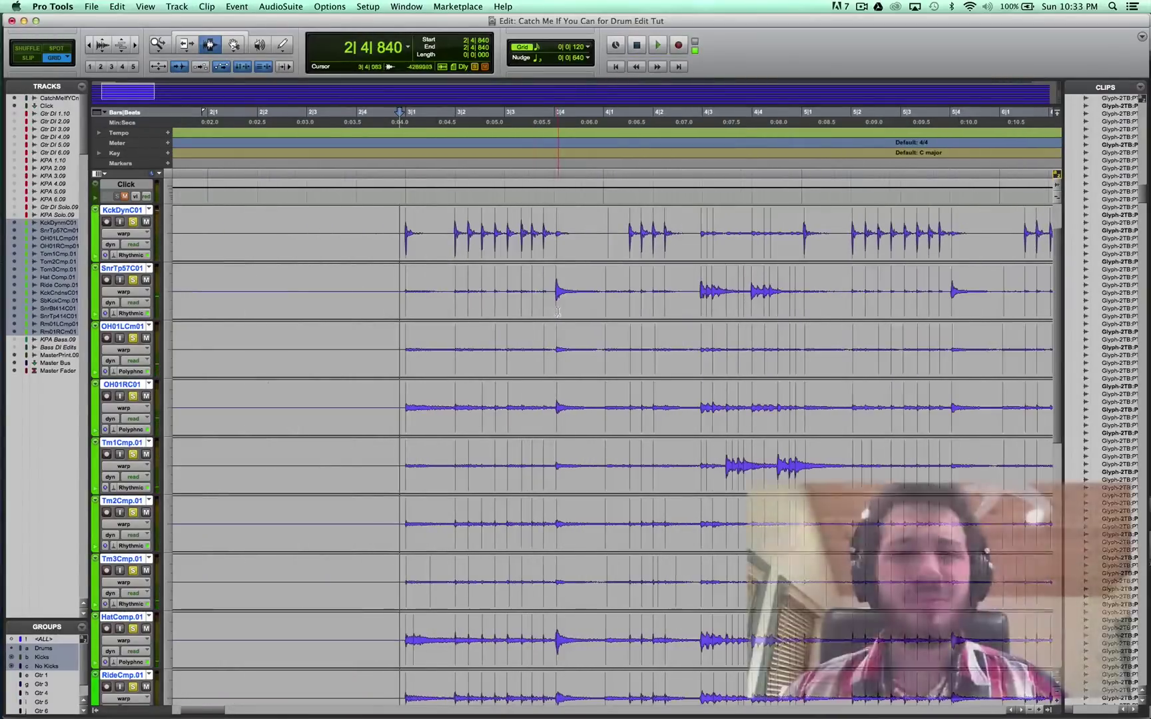
Try adding a grouped warp marker with the Grabber tool on the second kick hit near 3|2|000, and undo it.
scroll(558, 311, right, 2)
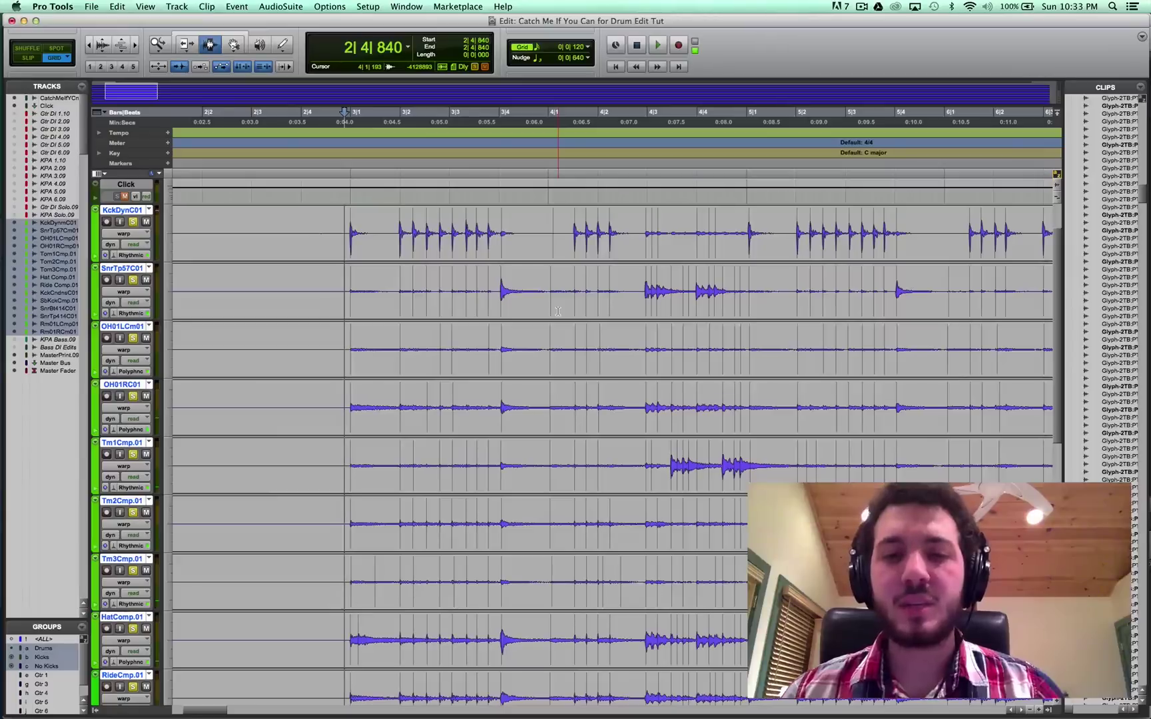
scroll(511, 287, right, 1)
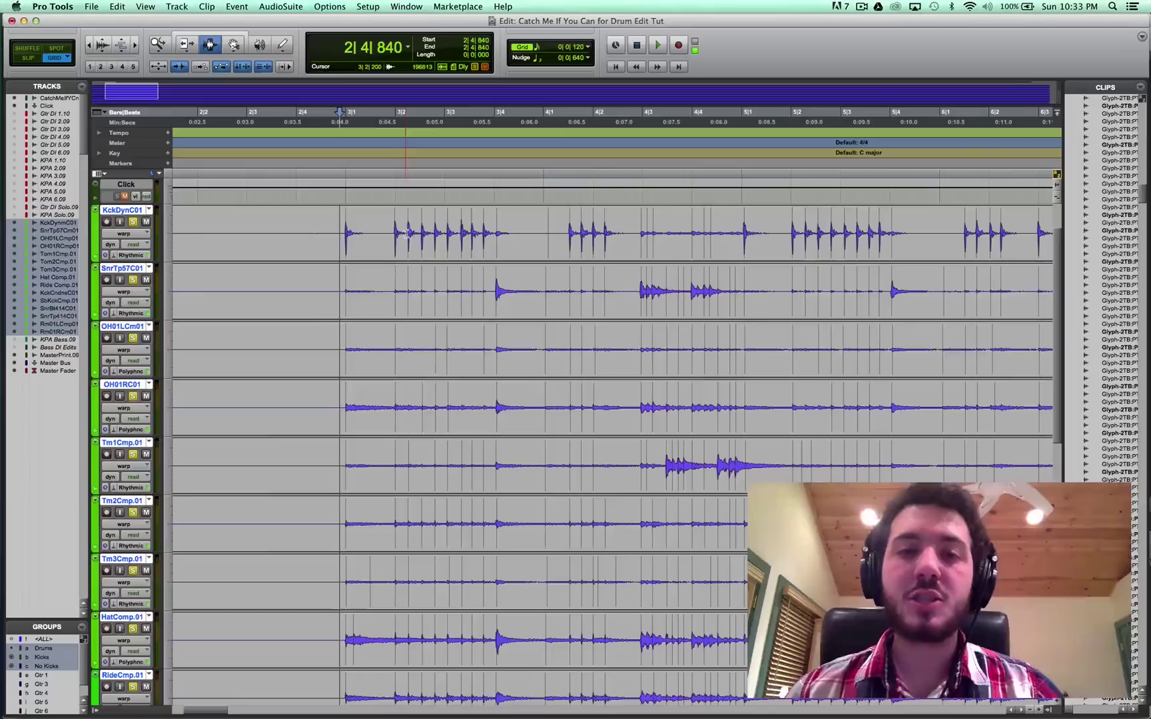
scroll(462, 256, down, 1)
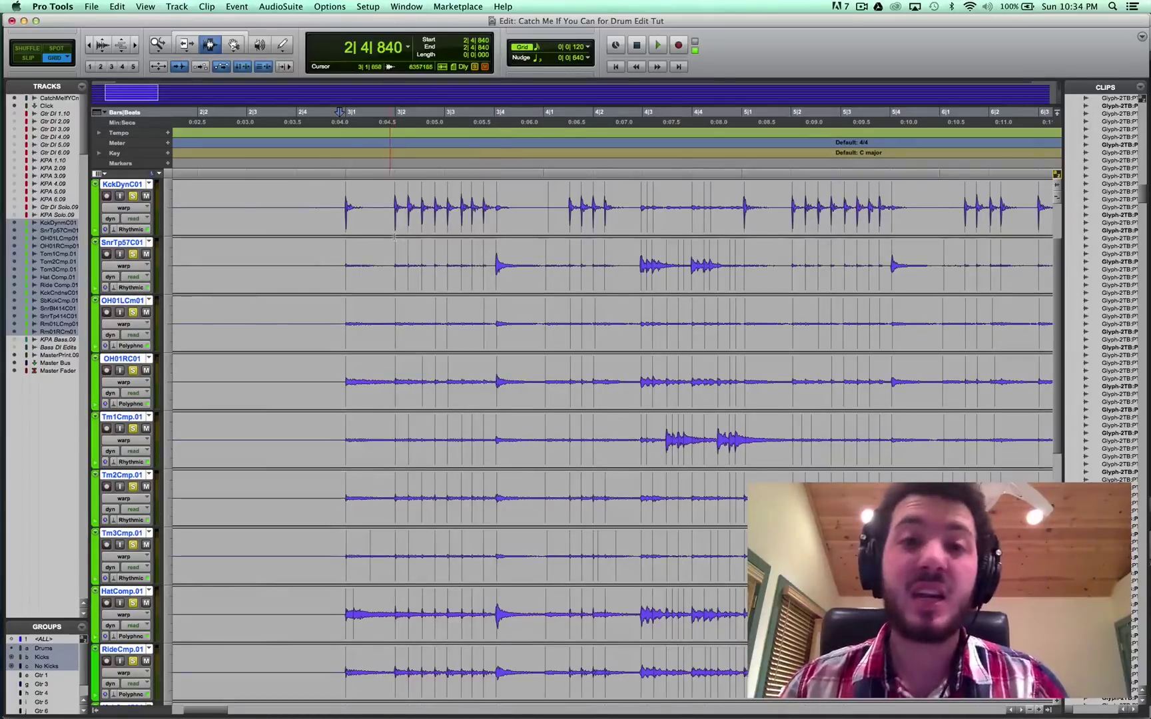
key(super+bracketright)
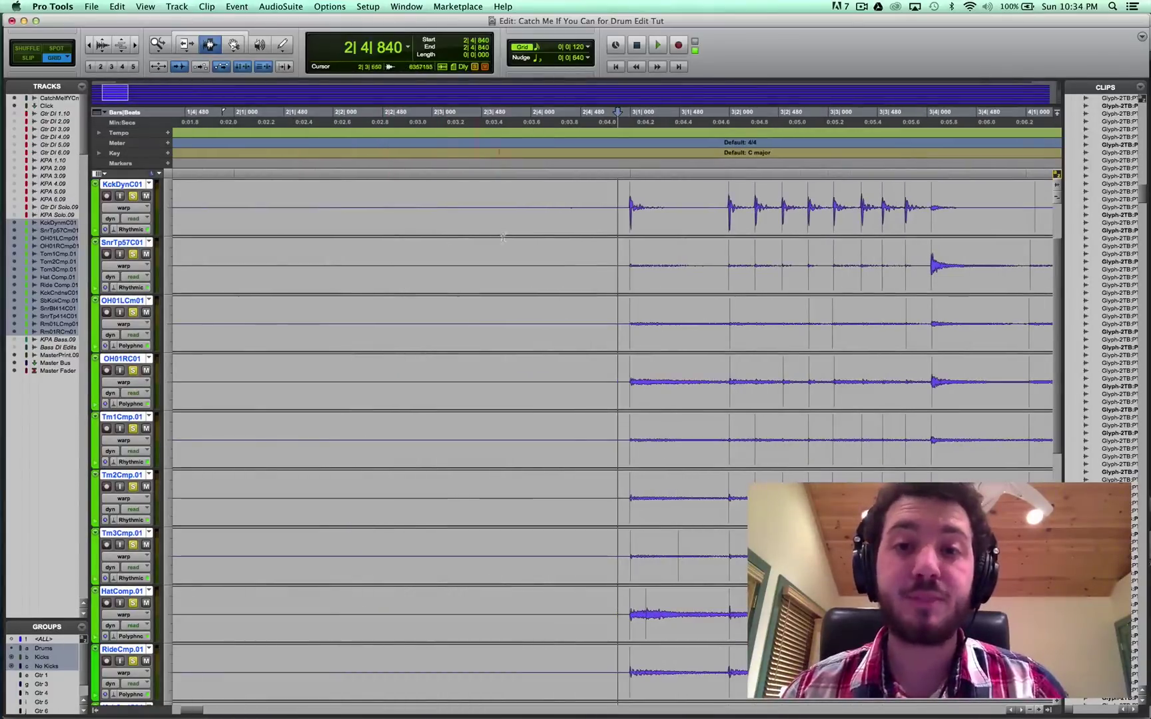
scroll(591, 258, right, 2)
key(F8)
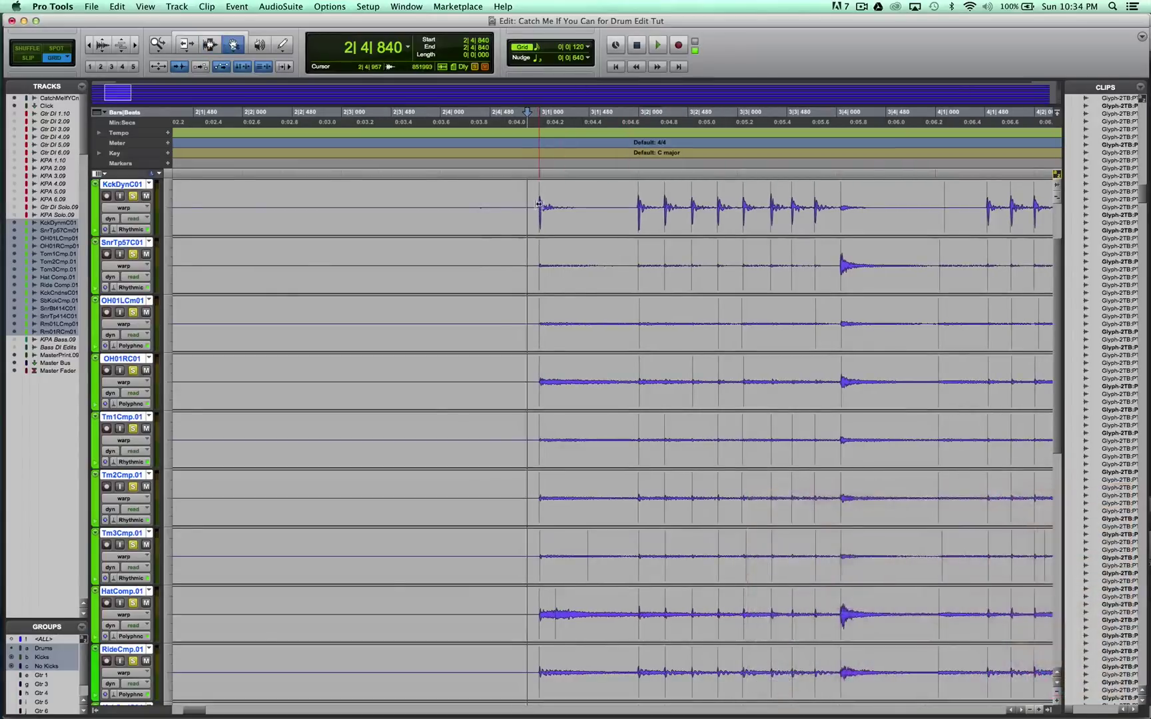
double_click(637, 200)
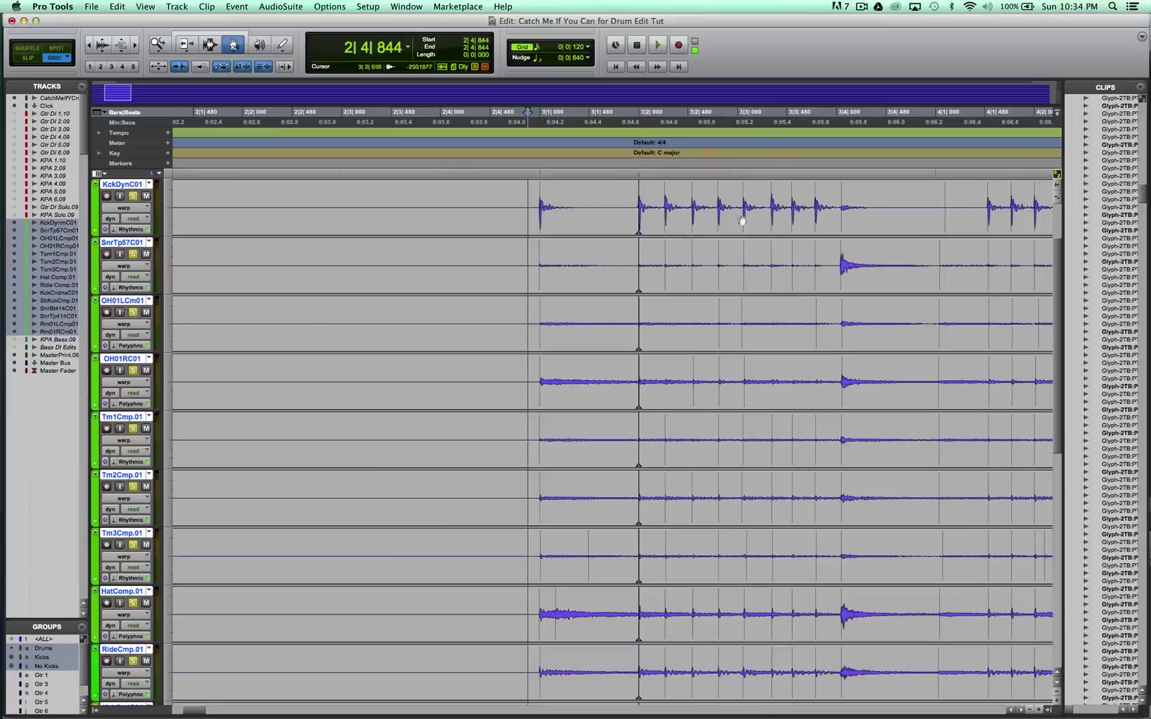
key(super+z)
Try adding a warp marker on the kick hit at 4|1|480 and pulling it slightly earlier, and undo the change.
scroll(911, 205, right, 10)
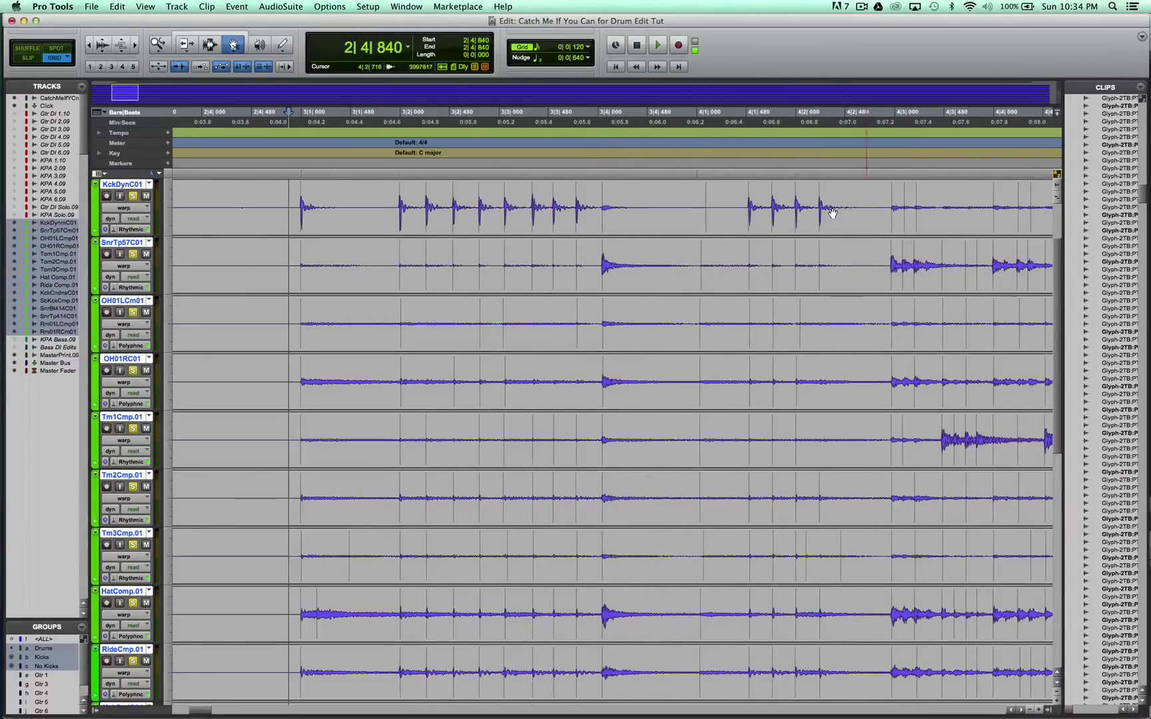
double_click(748, 200)
drag(748, 200, 746, 199)
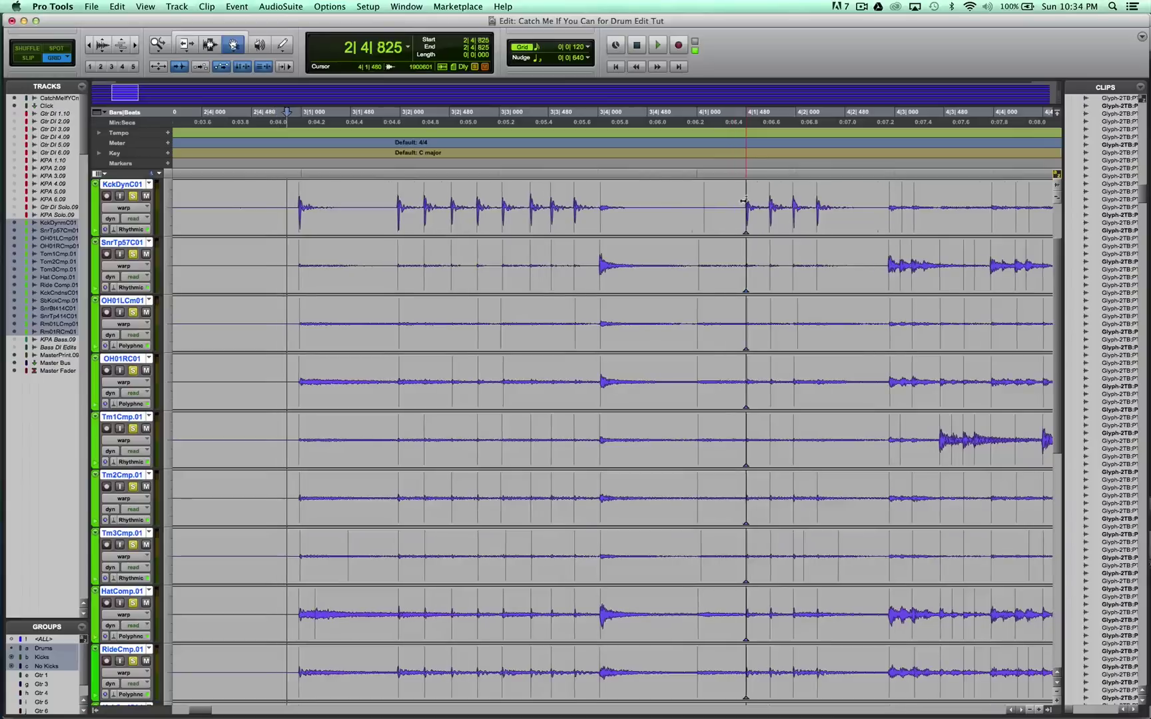
key(super+z)
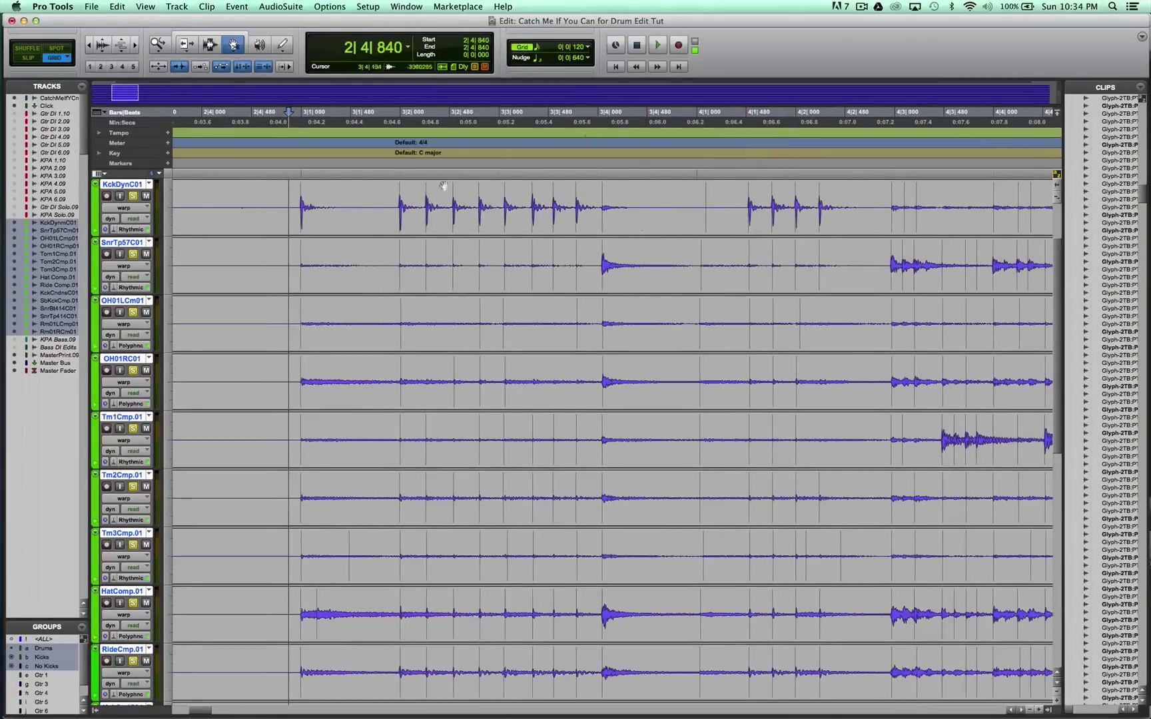
Add warp markers across the drum group on the first kick hit at bar 3.
scroll(360, 204, left, 3)
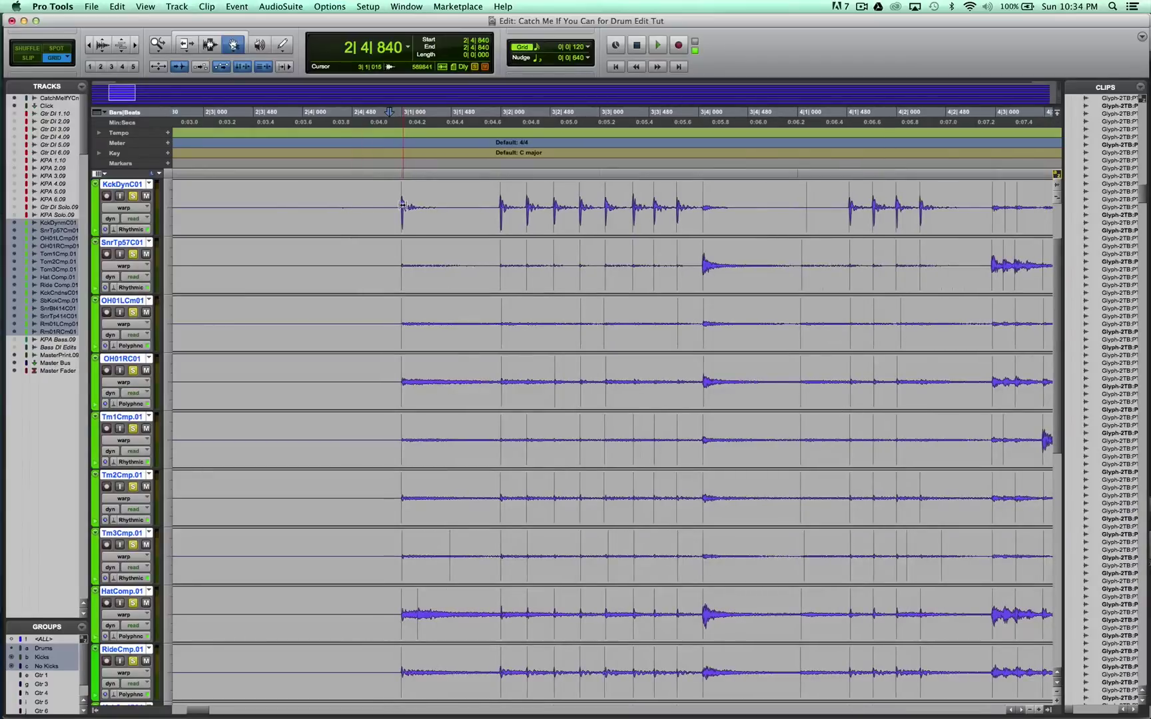
click(402, 204)
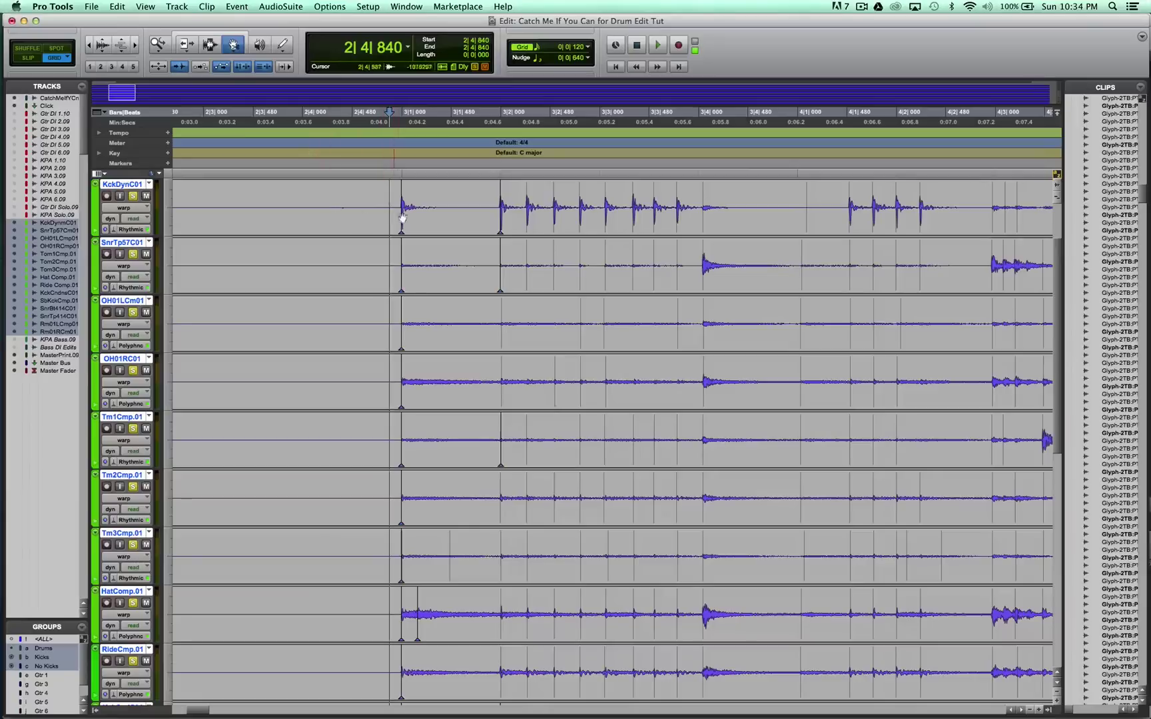
Place the edit cursor at 29|3|720 on the drum tracks and briefly play the passage from there.
scroll(376, 230, left, 2)
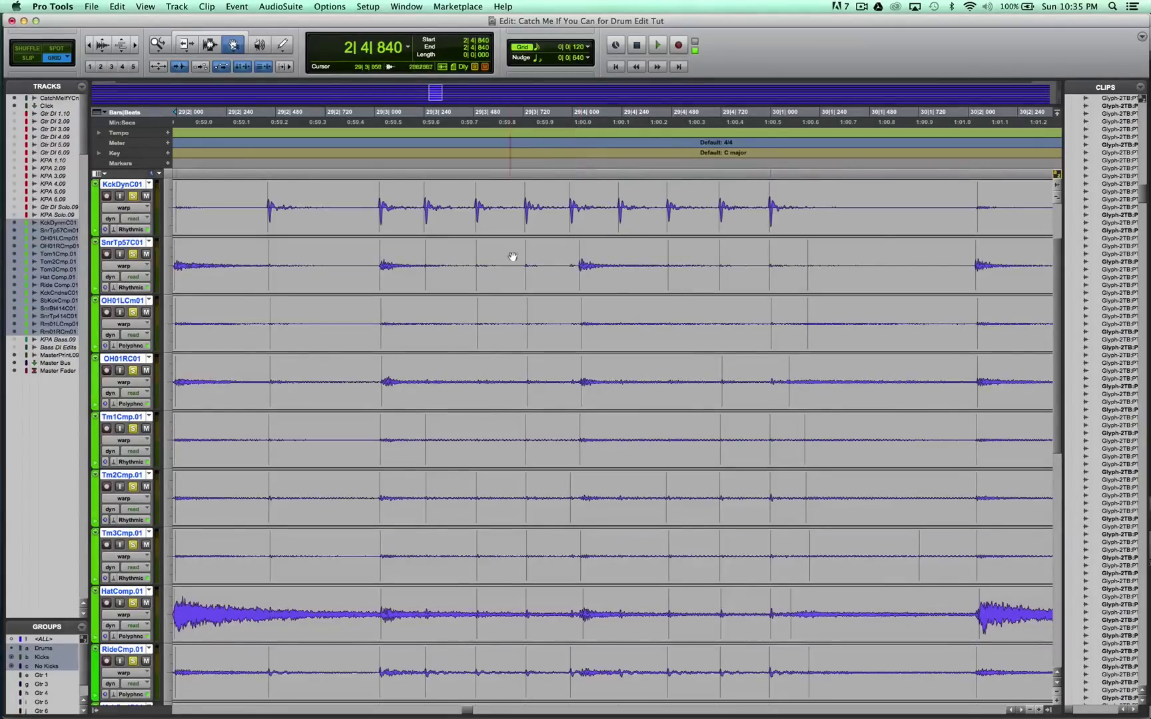
key(F7)
click(521, 256)
key(space)
key(space)
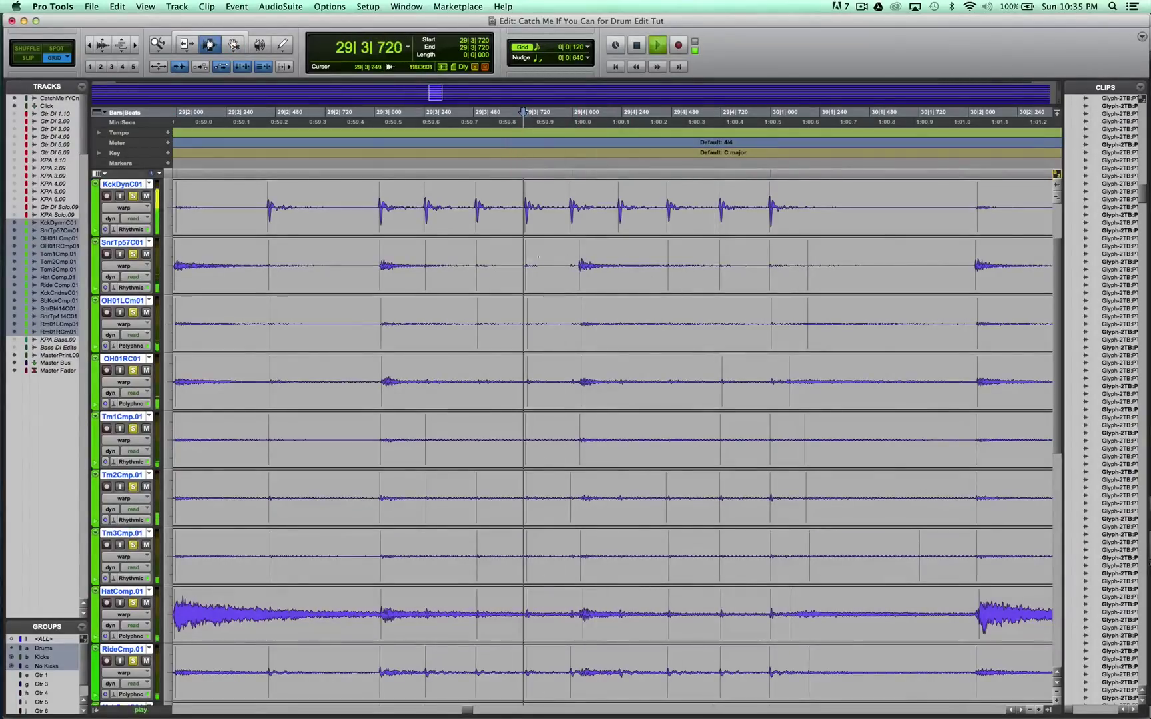
key(F8)
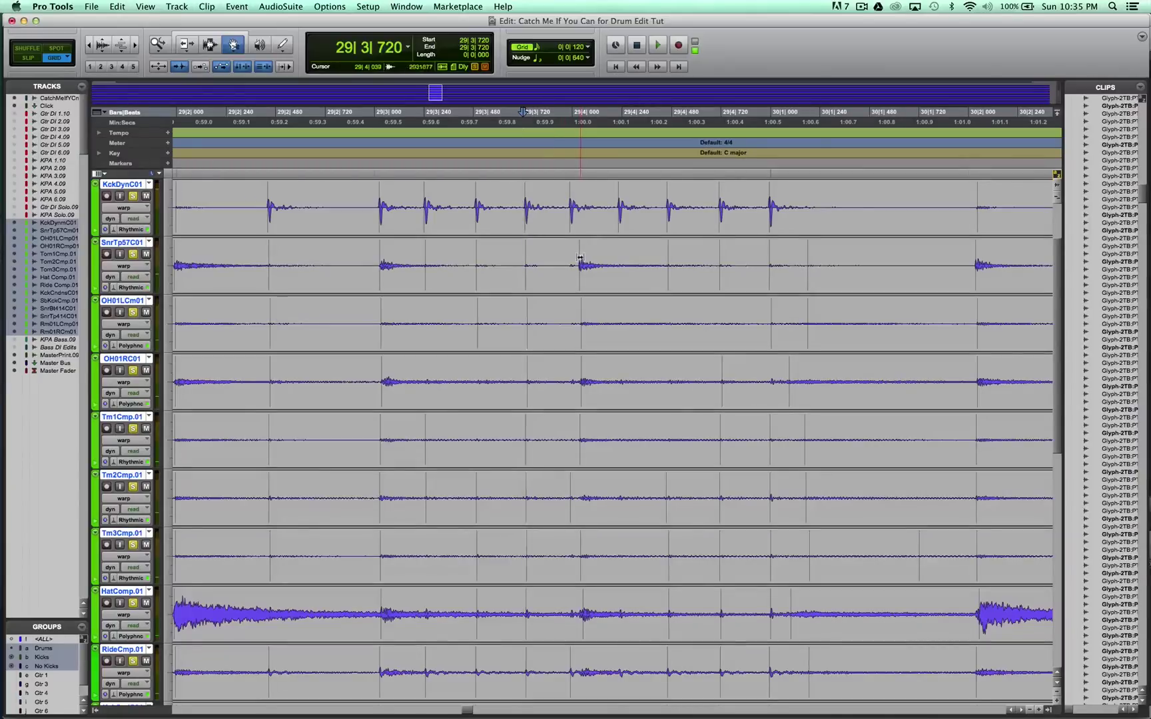
Try adding a warp marker across the drum group on the snare hit at 29|4|000, and undo it.
click(580, 233)
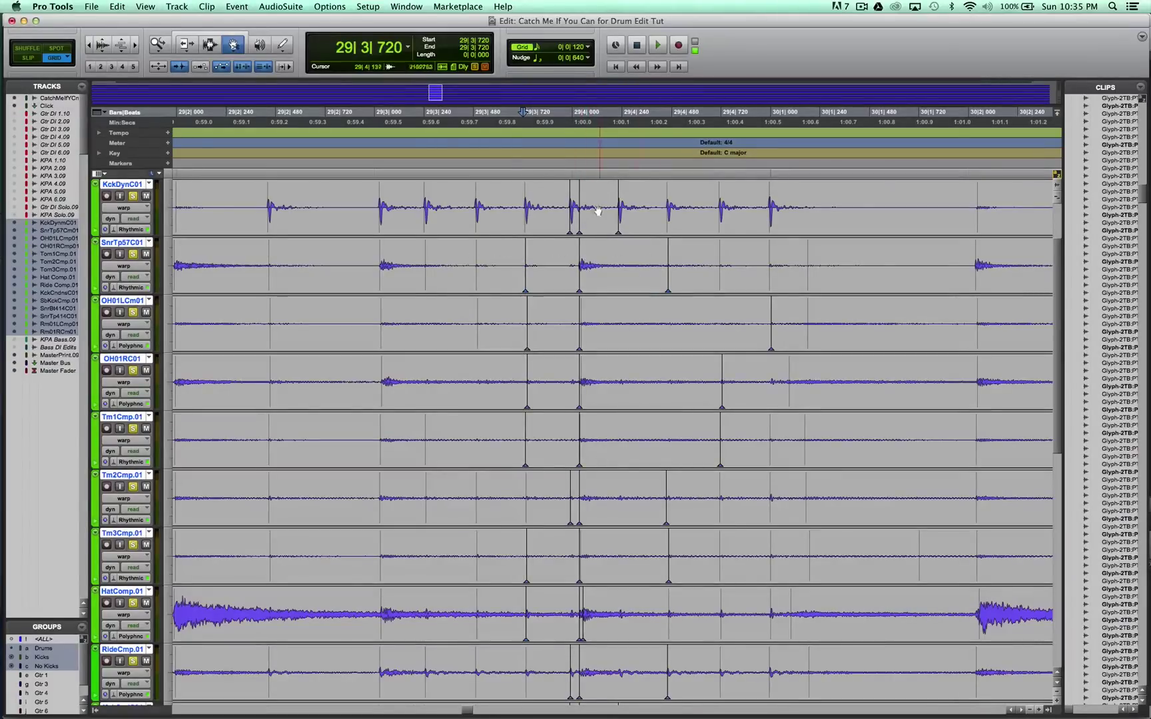
key(super+z)
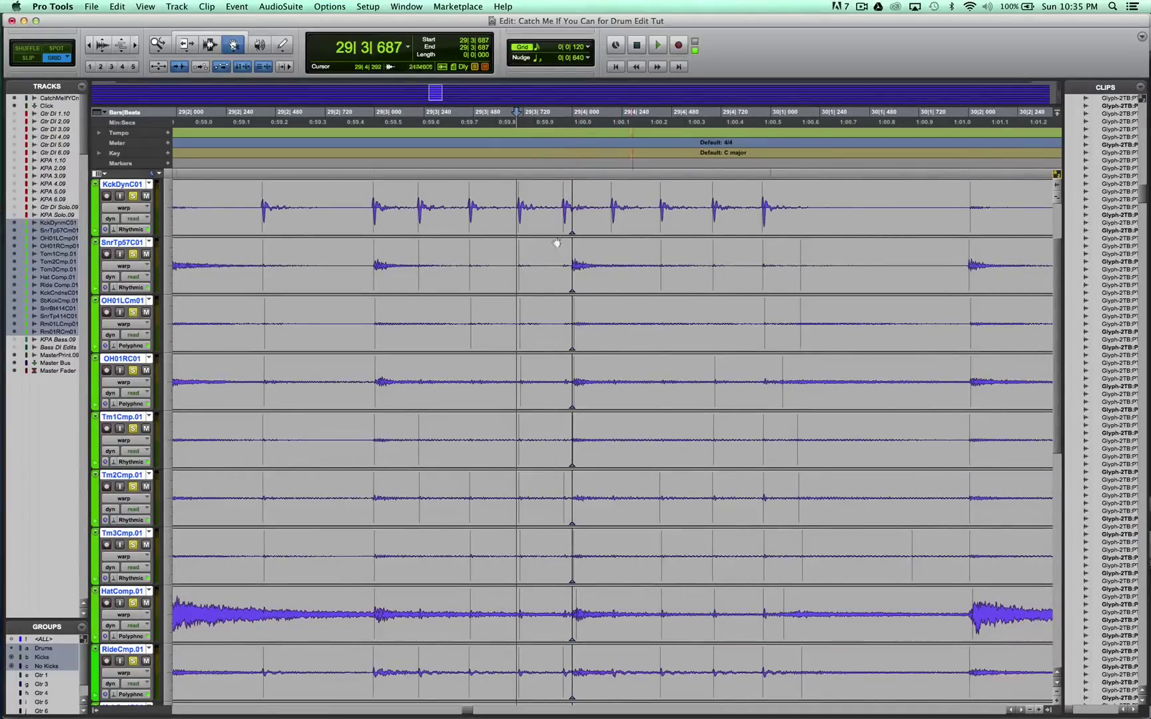
Add a warp marker across the drum group on the kick hit at 7|2|000.
key(super+bracketleft)
key(super+bracketleft)
scroll(619, 283, left, 10)
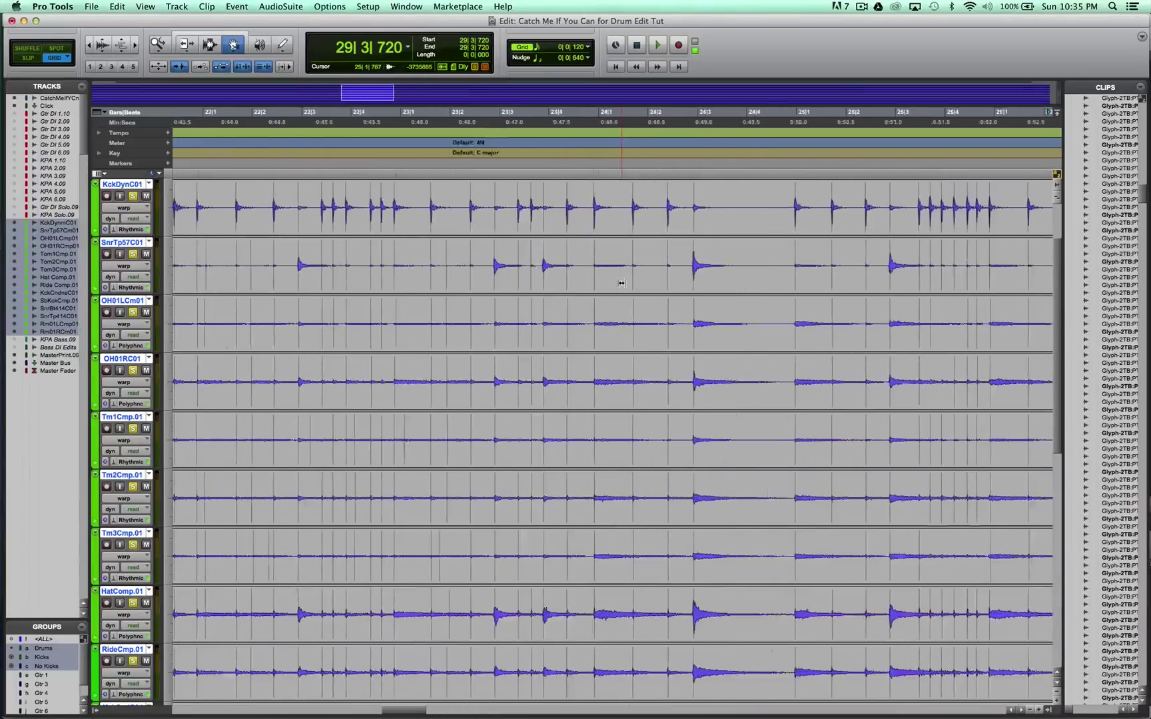
scroll(621, 285, left, 15)
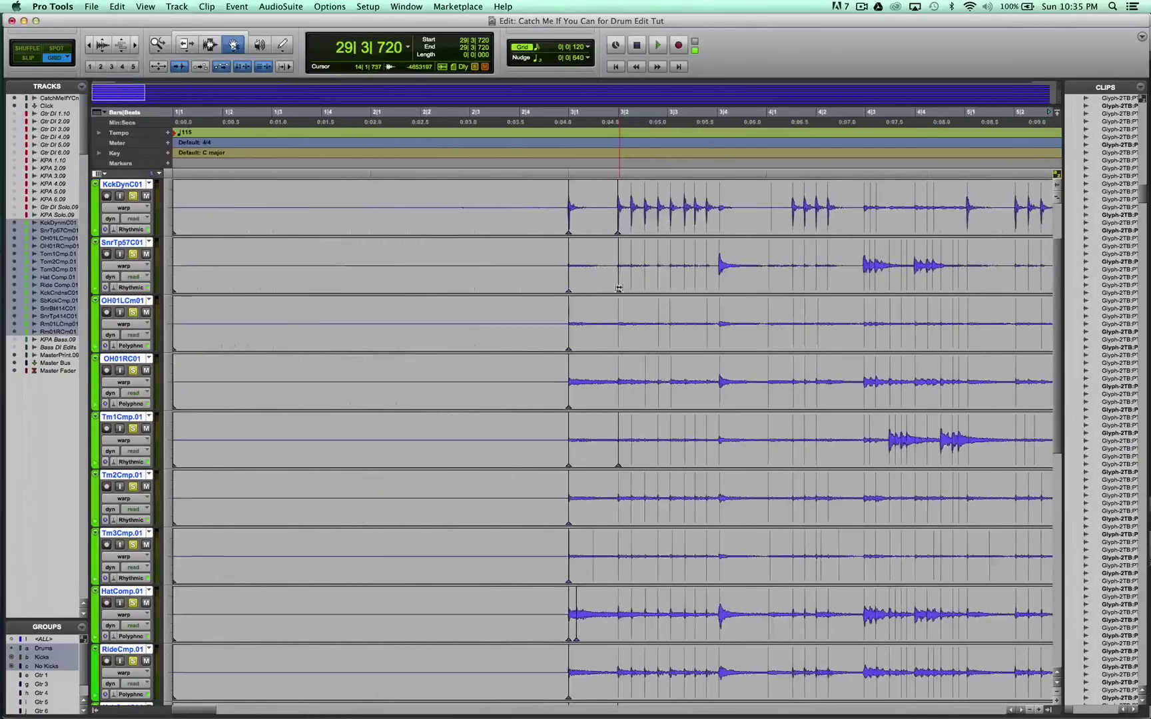
scroll(634, 242, right, 5)
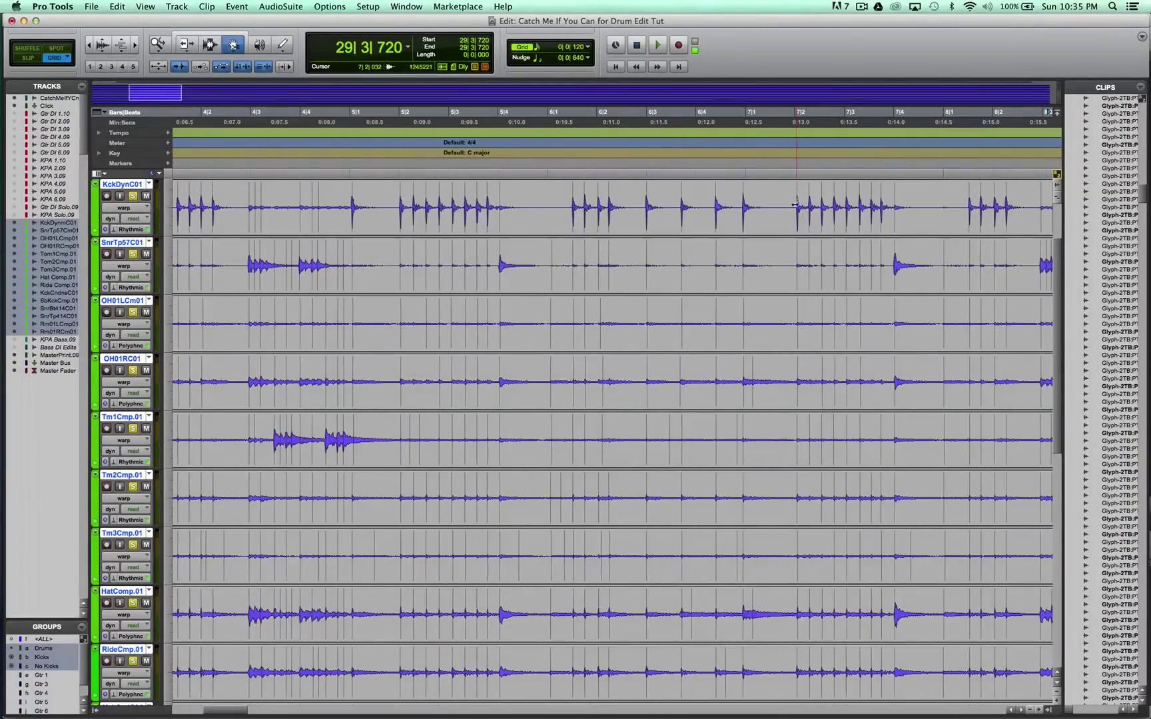
scroll(785, 254, left, 1)
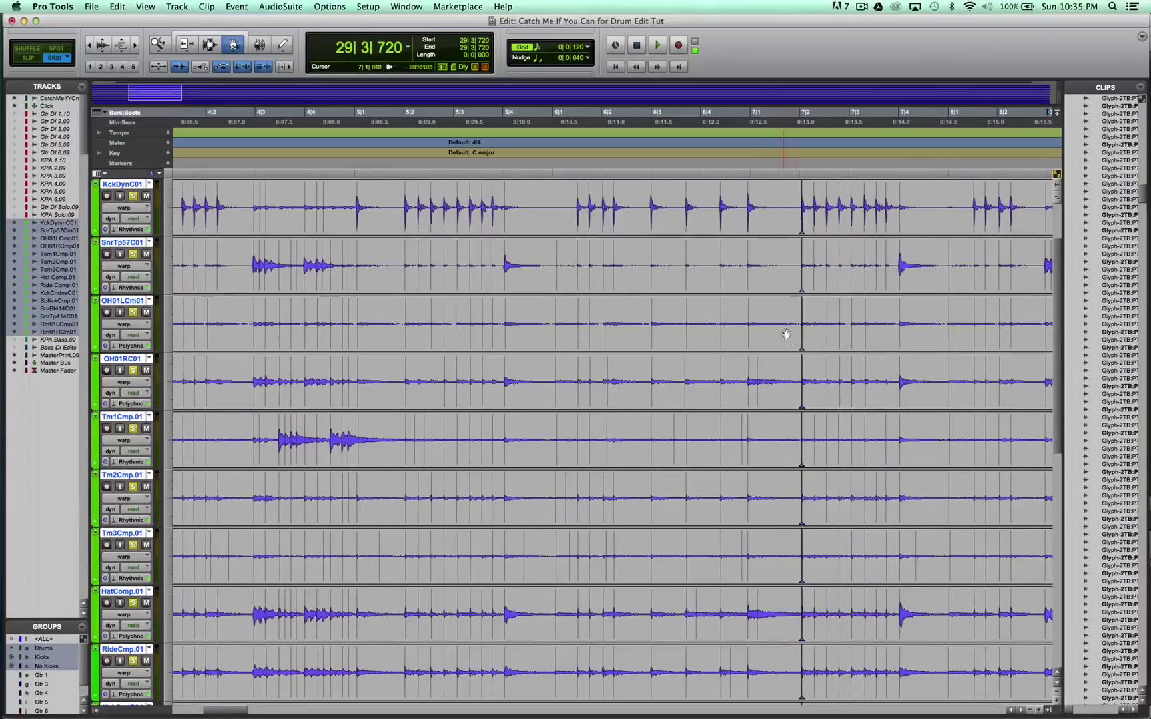
Add grouped warp markers on the kick hits following 3|2|000 and align them to 3|2|240, 3|2|480, 3|2|720 and 3|3|000.
scroll(711, 336, left, 8)
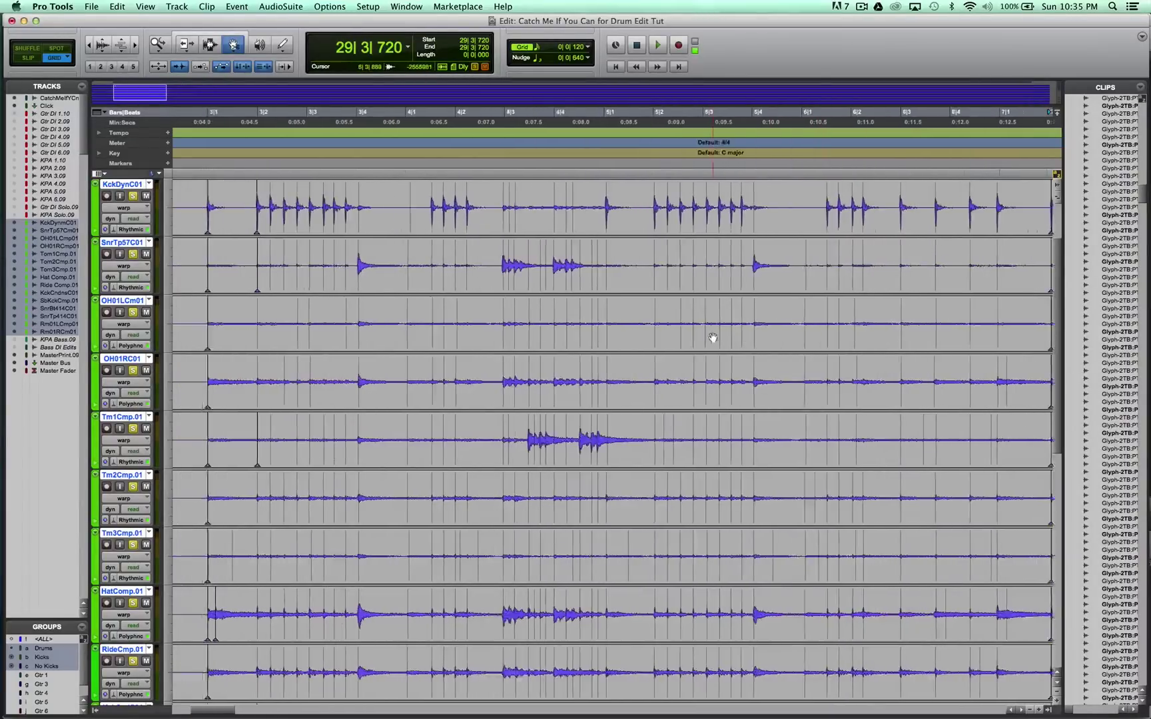
key(super+bracketright)
key(super+bracketright)
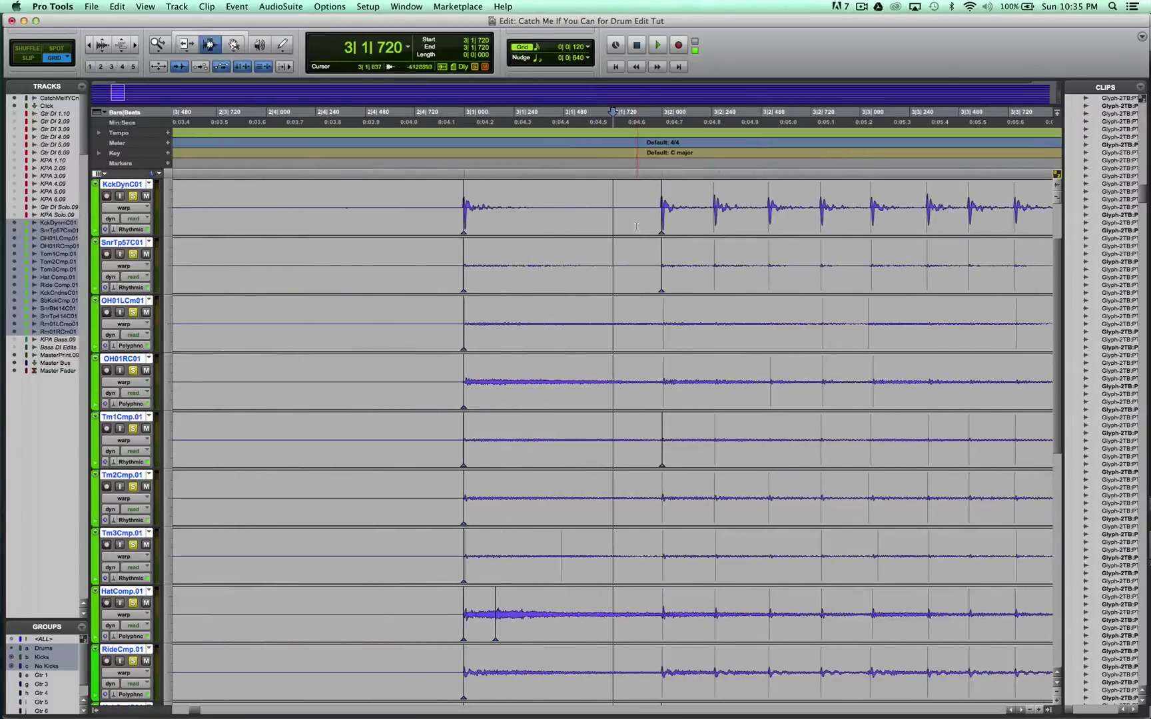
click(715, 205)
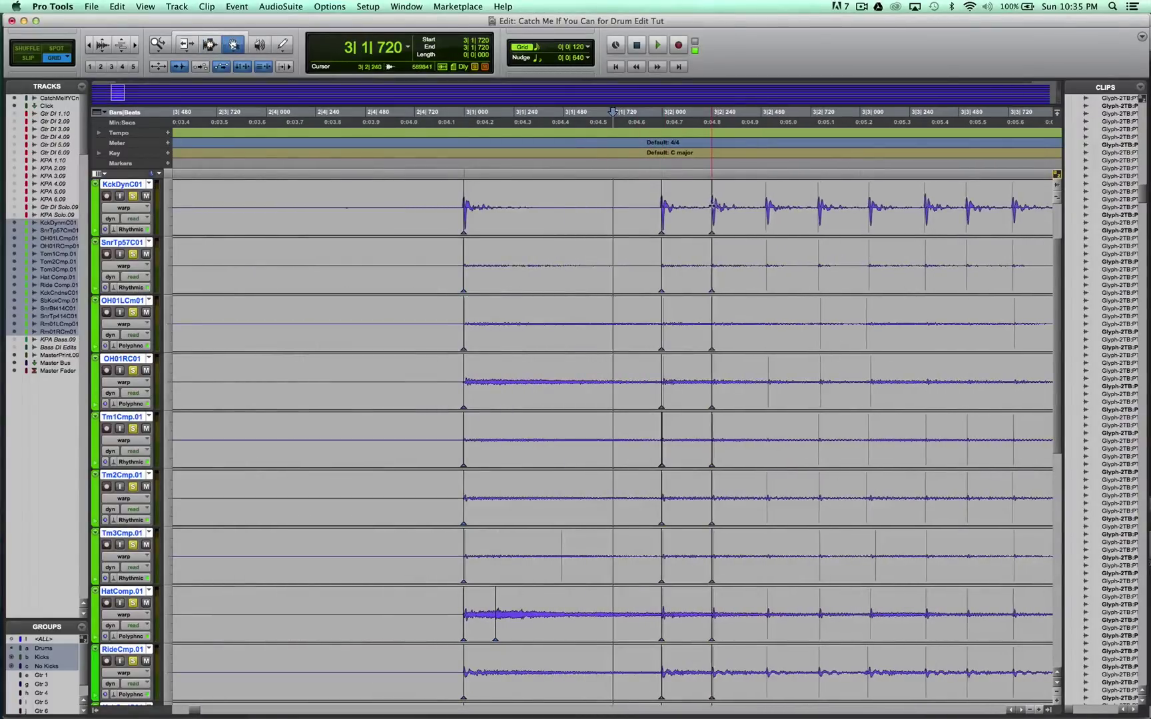
click(764, 205)
scroll(756, 209, right, 5)
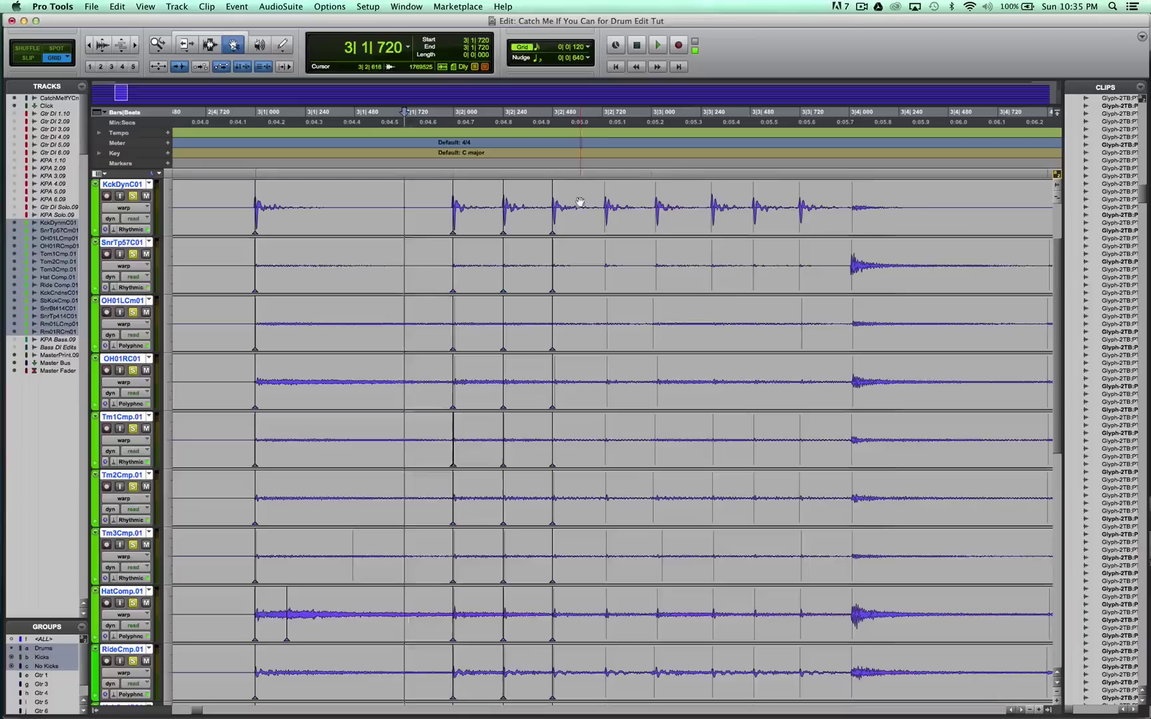
click(605, 198)
click(652, 200)
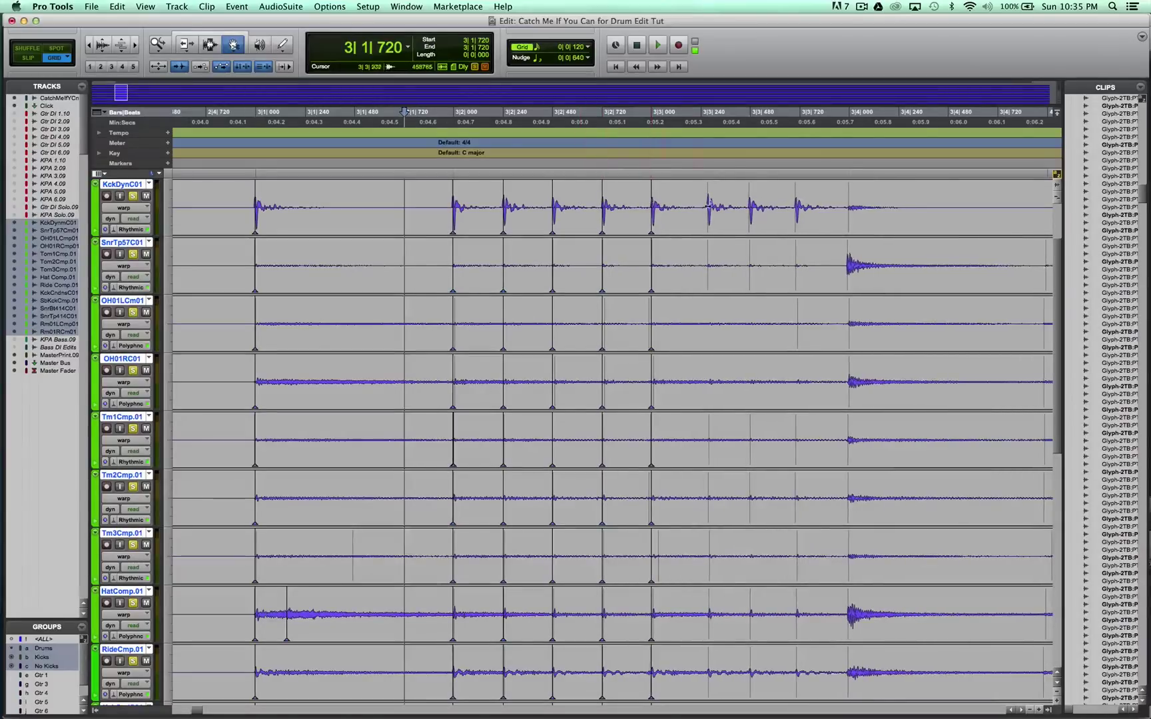
Add grouped warp markers on the last three kick hits of bar 3 and align them to 3|3|240, 3|3|480 and 3|3|720.
click(705, 202)
click(744, 203)
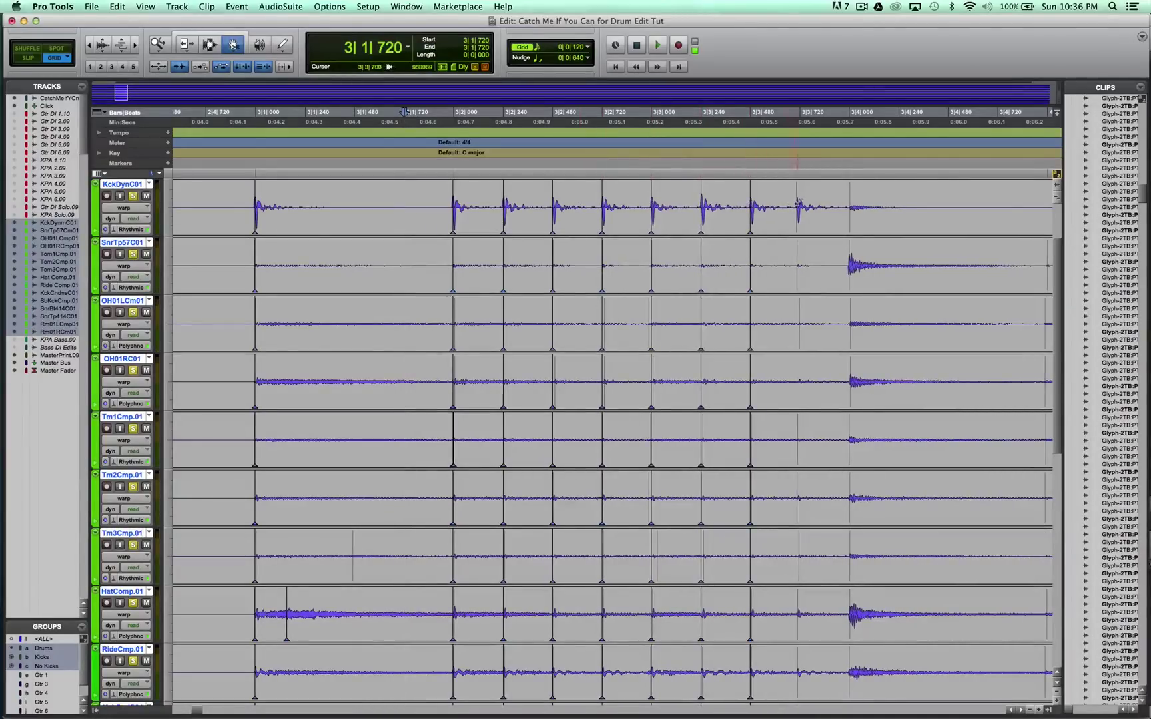
key(super+a)
click(797, 204)
Align the snare hit to 3|4|000 and the four kick hits to 4|1|480, 4|1|720, 4|2|000 and 4|2|240 with grouped warp markers.
scroll(805, 220, right, 8)
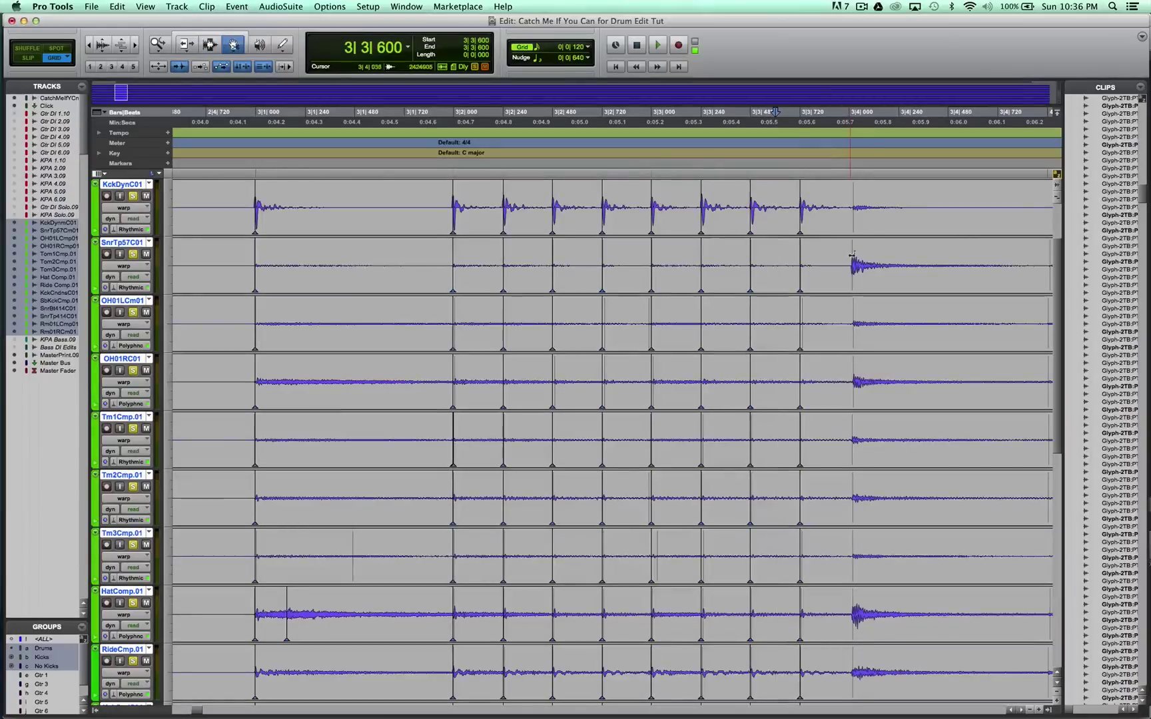
drag(797, 207, 839, 207)
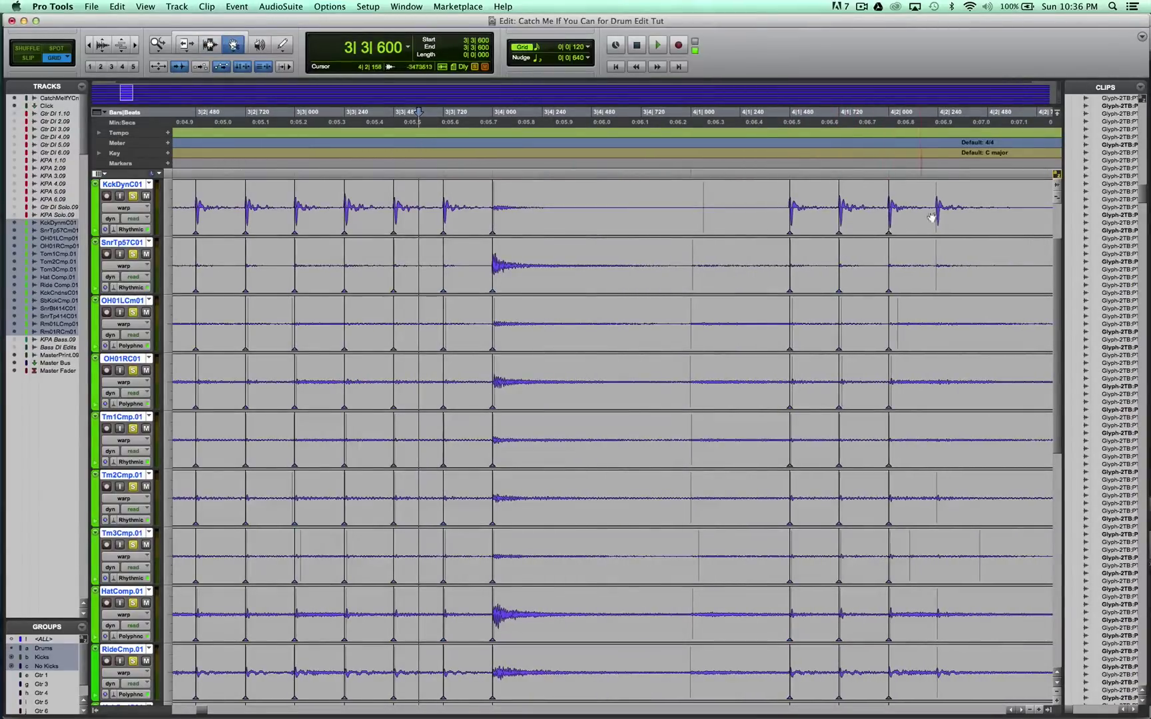
scroll(929, 216, right, 10)
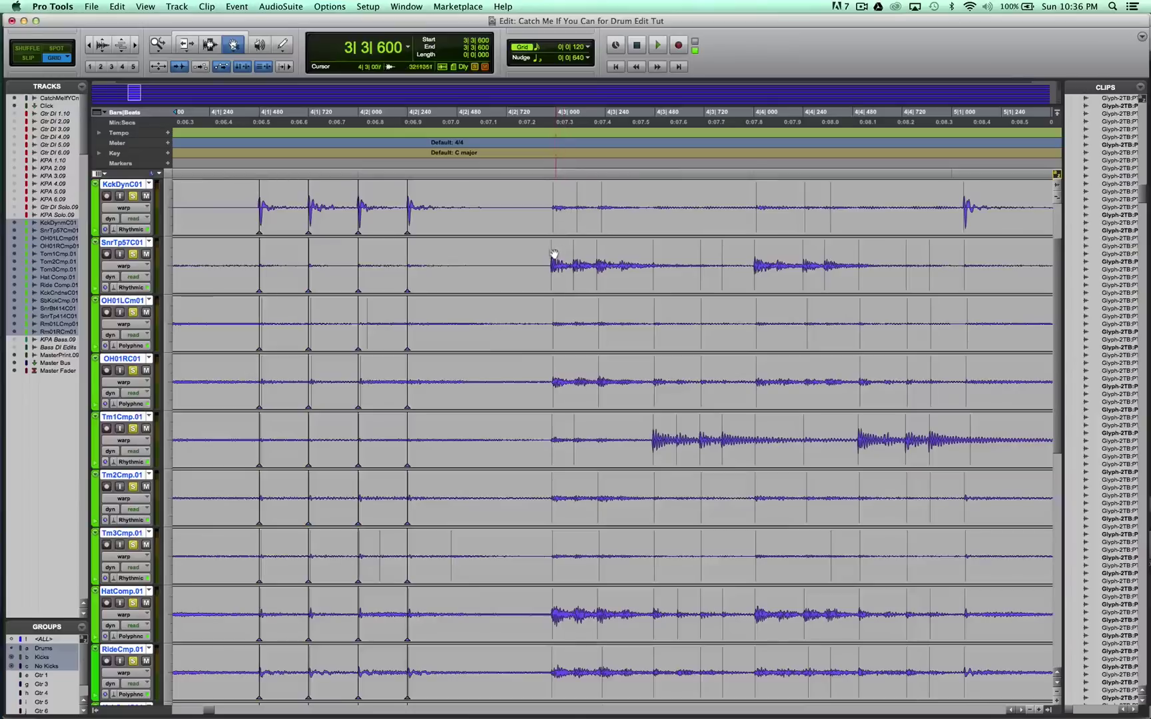
Add grouped warp markers on the first four snare roll hits and align them to 4|3|000, 4|3|120, 4|3|240 and 4|3|360.
drag(551, 254, 605, 264)
double_click(580, 259)
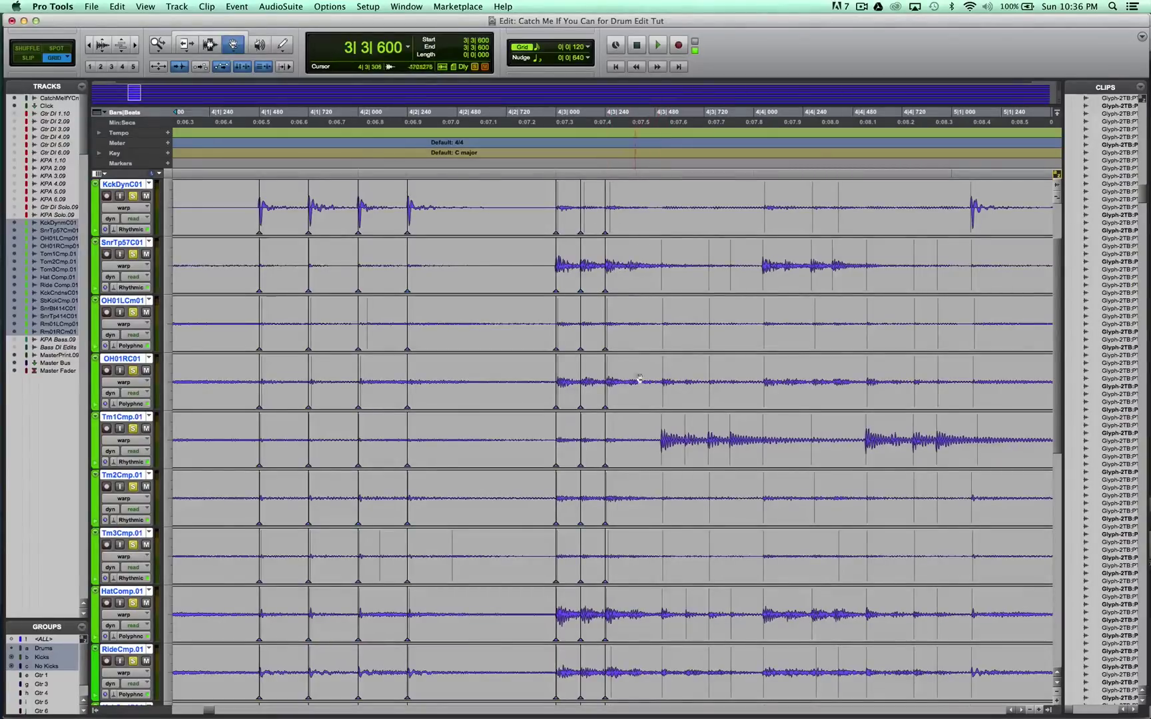
scroll(639, 378, down, 4)
scroll(646, 499, up, 4)
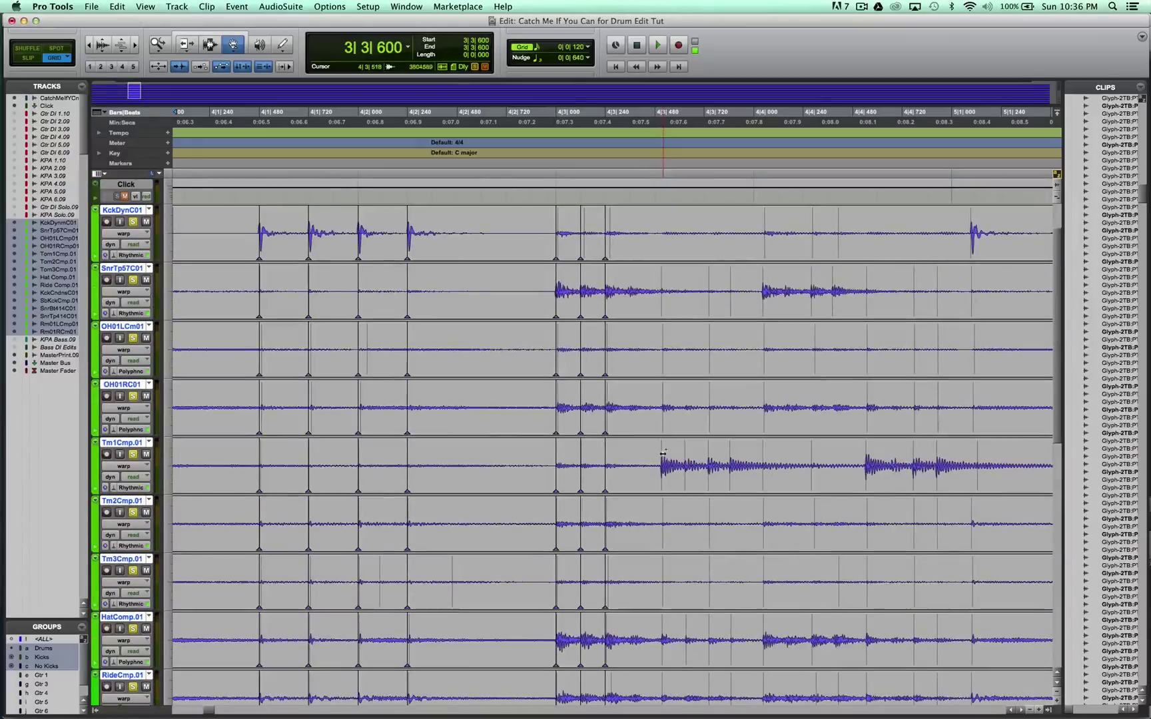
click(628, 293)
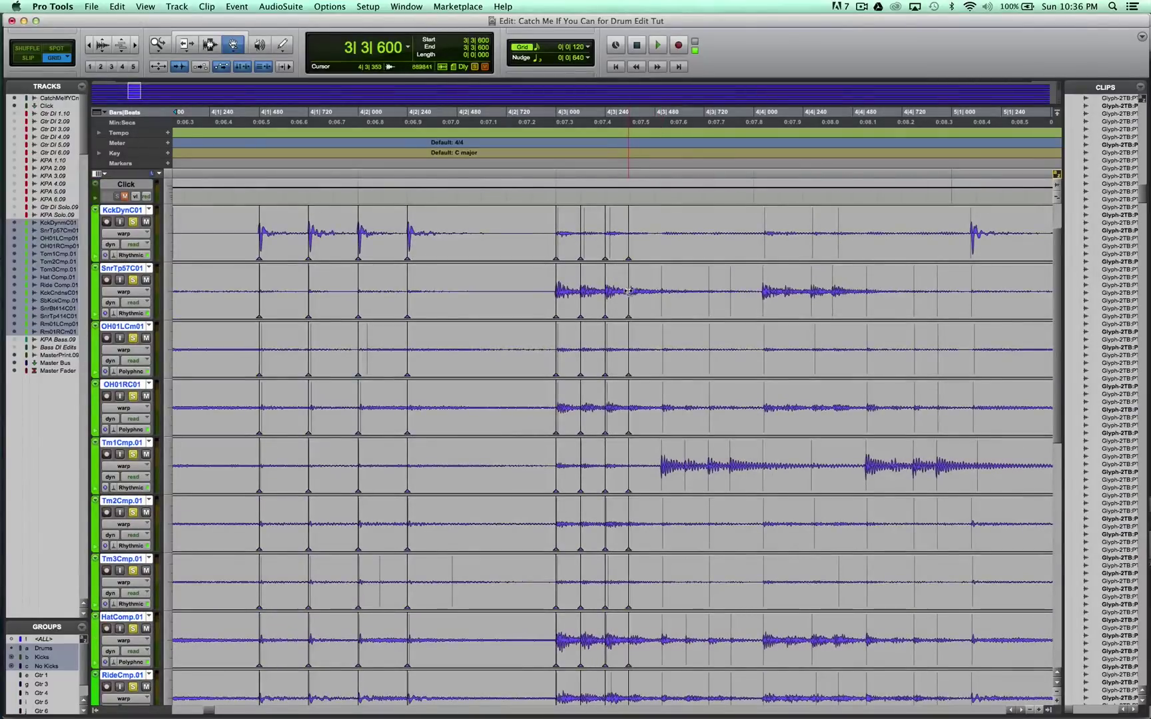
drag(628, 292, 631, 293)
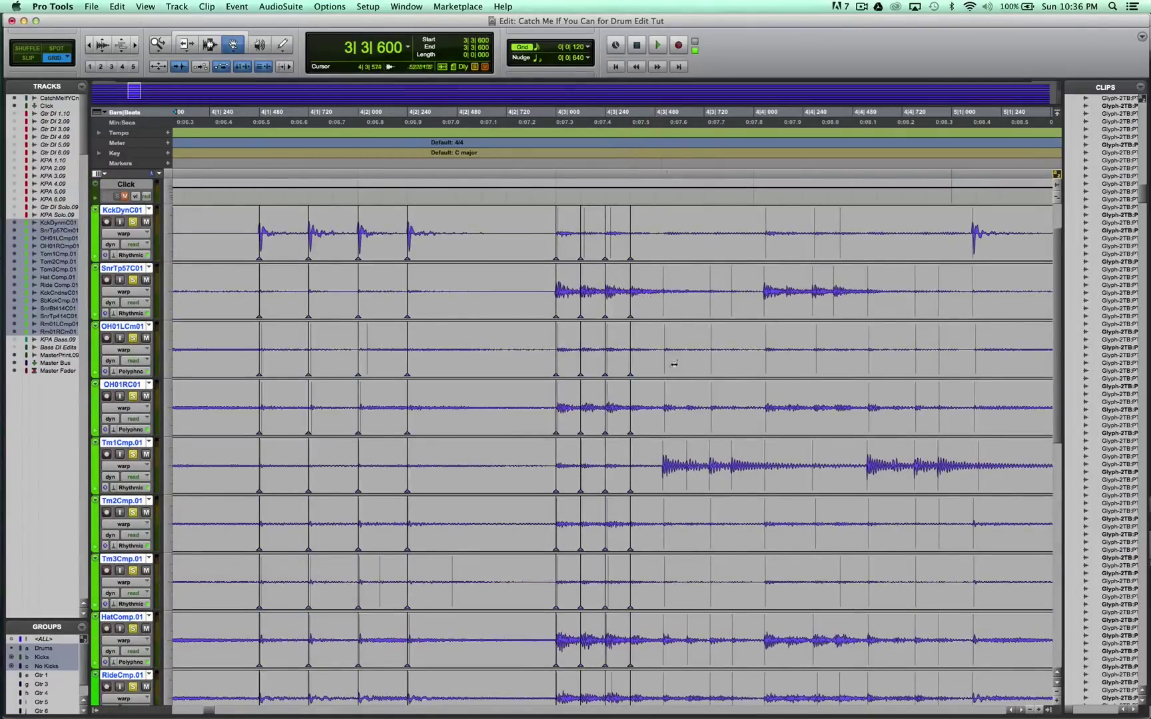
Enlarge the waveform display and add a grouped warp marker on the second snare hit of beat 4, at 4|4|120.
scroll(643, 300, up, 3)
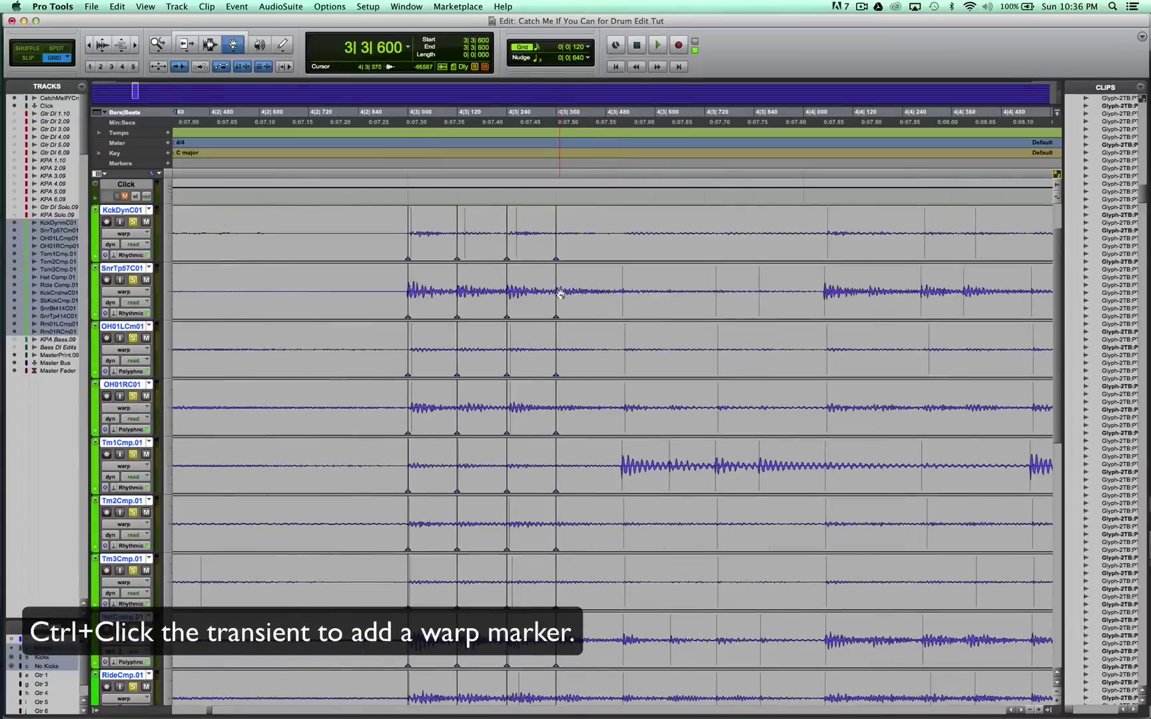
key(super+alt+bracketright)
key(super+alt+bracketright)
key(super+alt+bracketright)
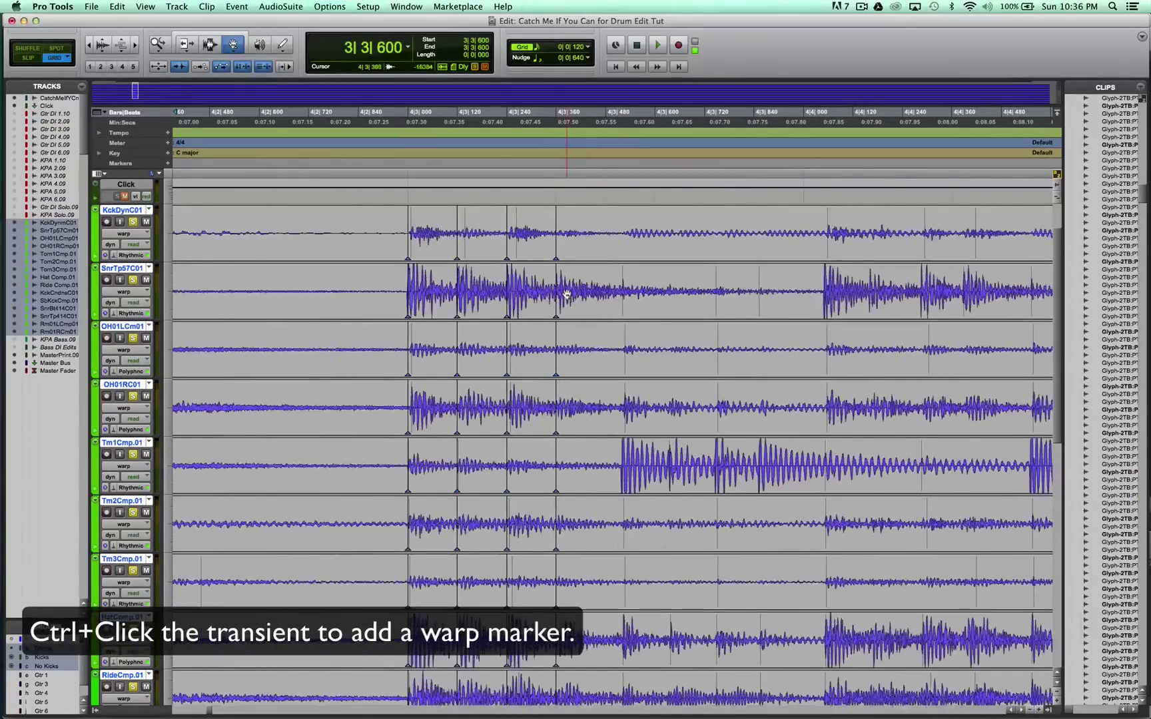
scroll(569, 293, right, 3)
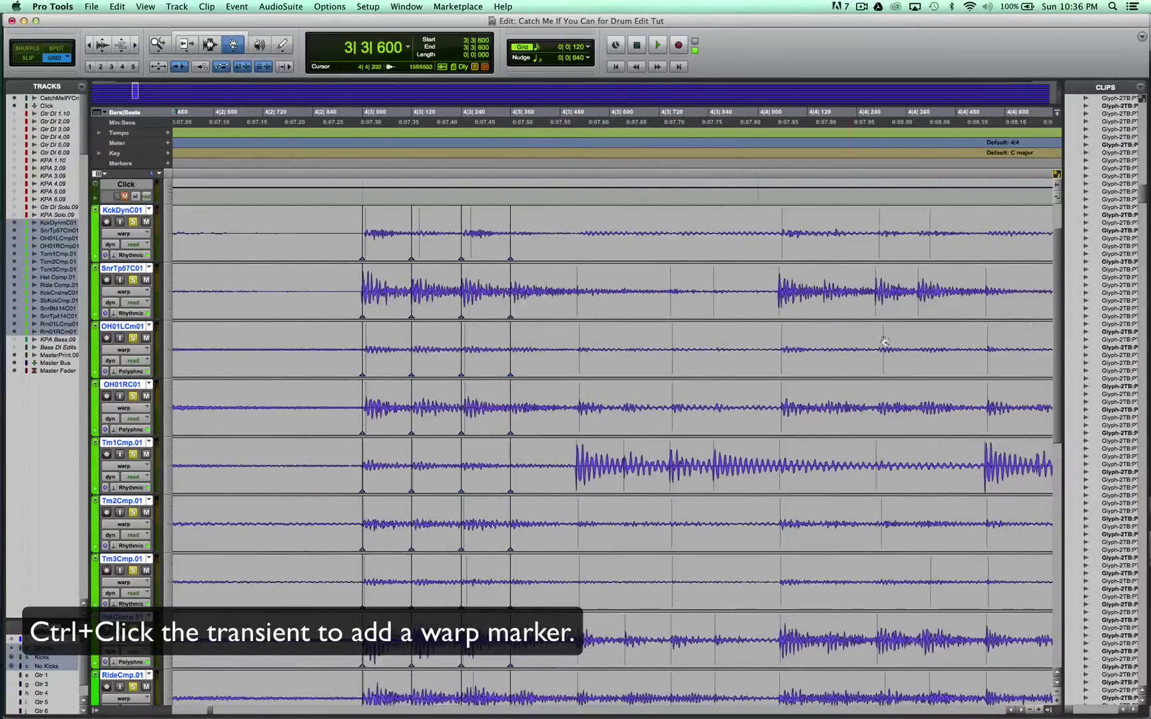
ctrl+click(824, 292)
scroll(829, 294, right, 1)
scroll(859, 316, right, 10)
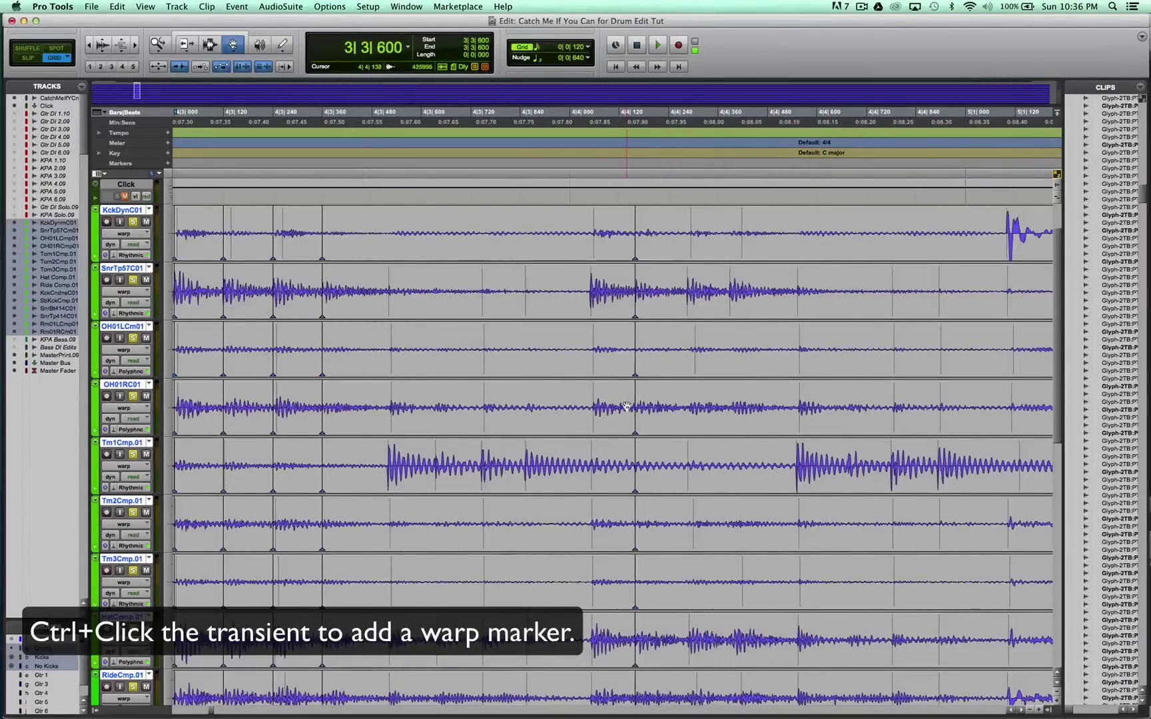
Review the warp markers placed on the drum tracks across bars 3 and 4.
scroll(627, 406, down, 1)
key(F7)
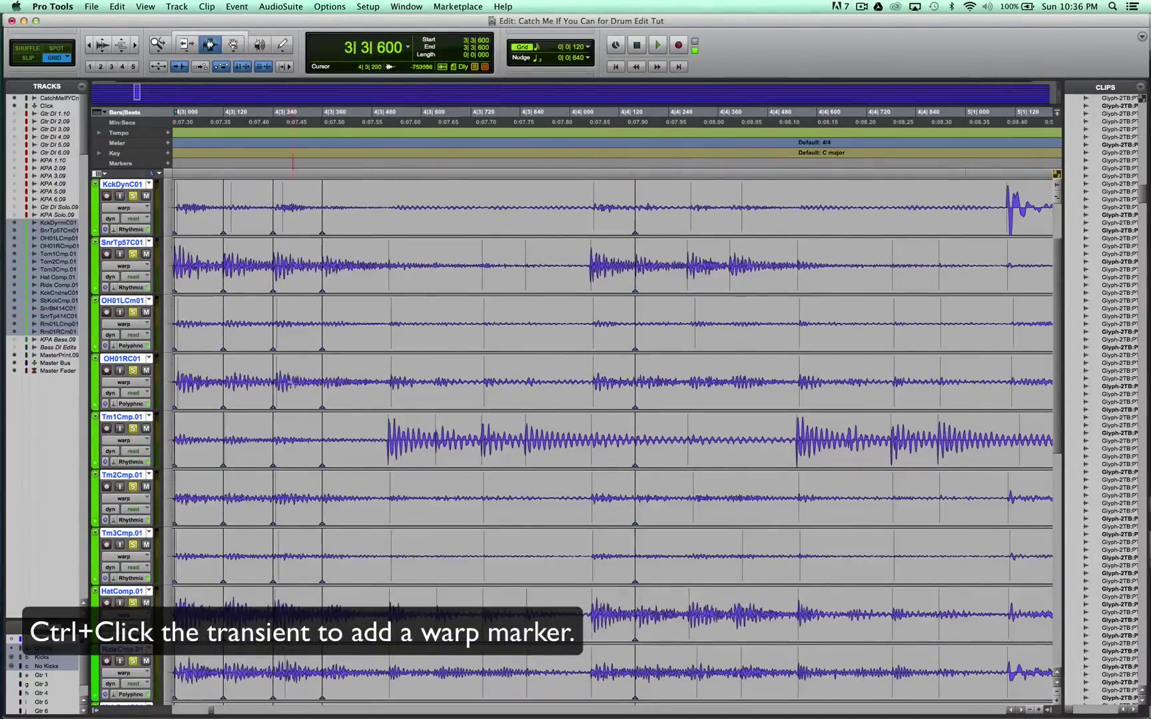
scroll(640, 354, left, 3)
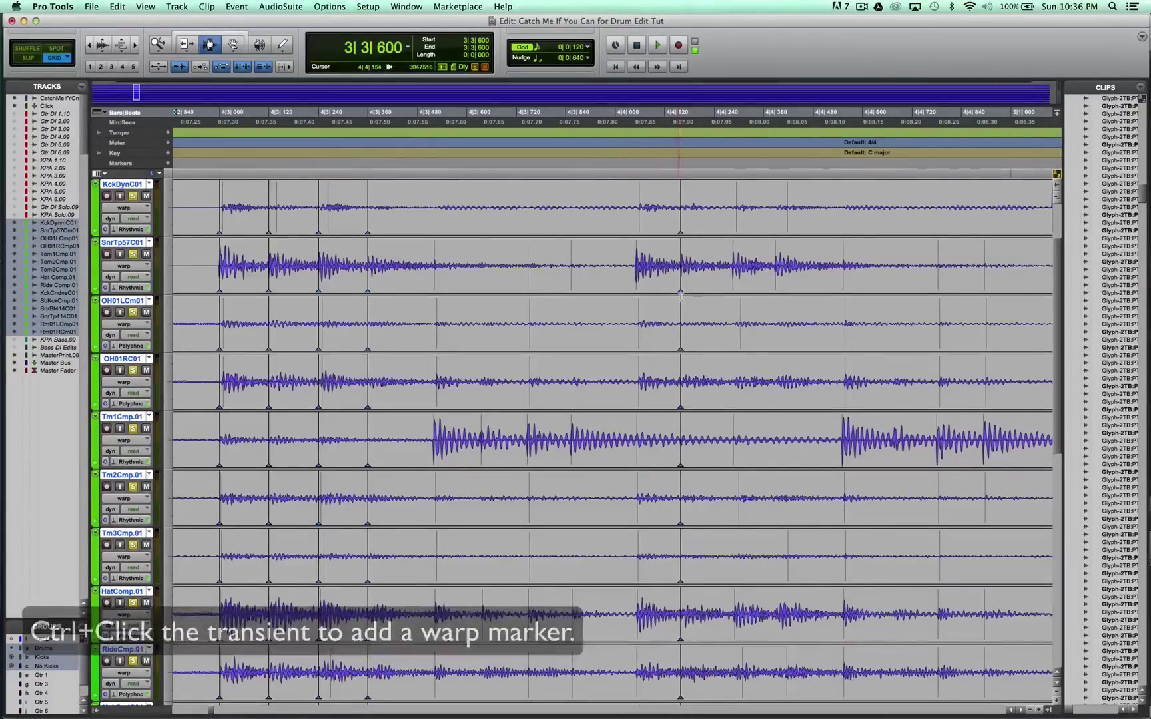
scroll(496, 297, left, 1)
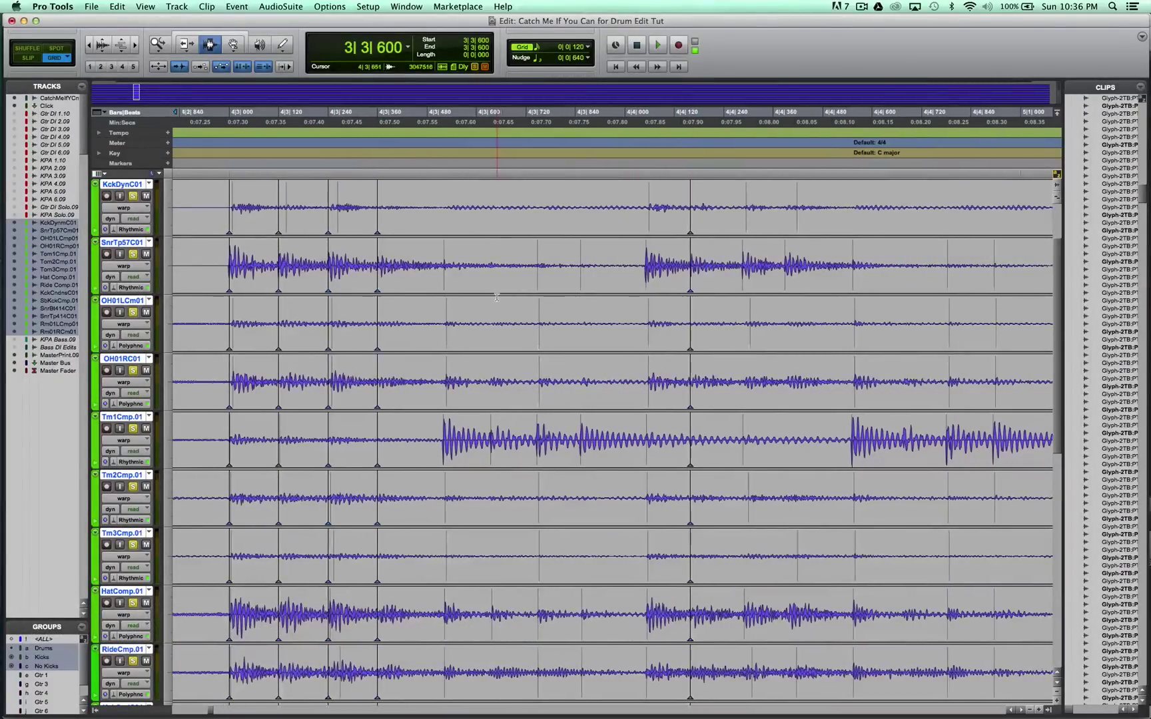
scroll(501, 290, left, 3)
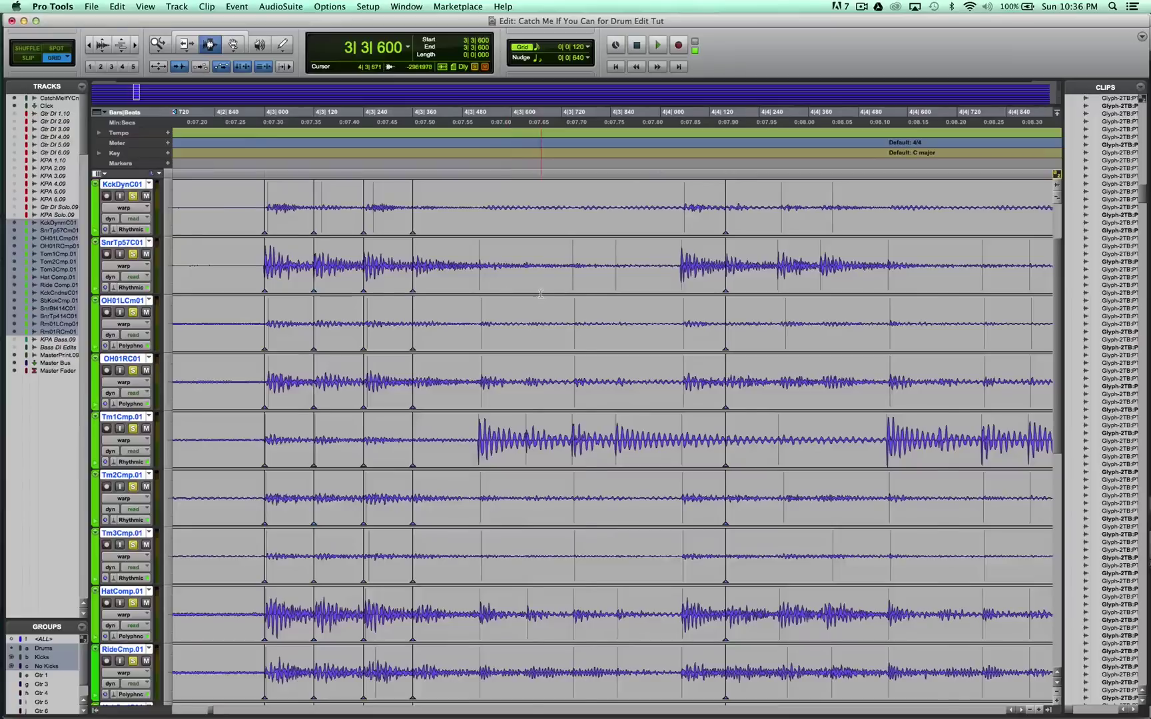
scroll(541, 294, left, 15)
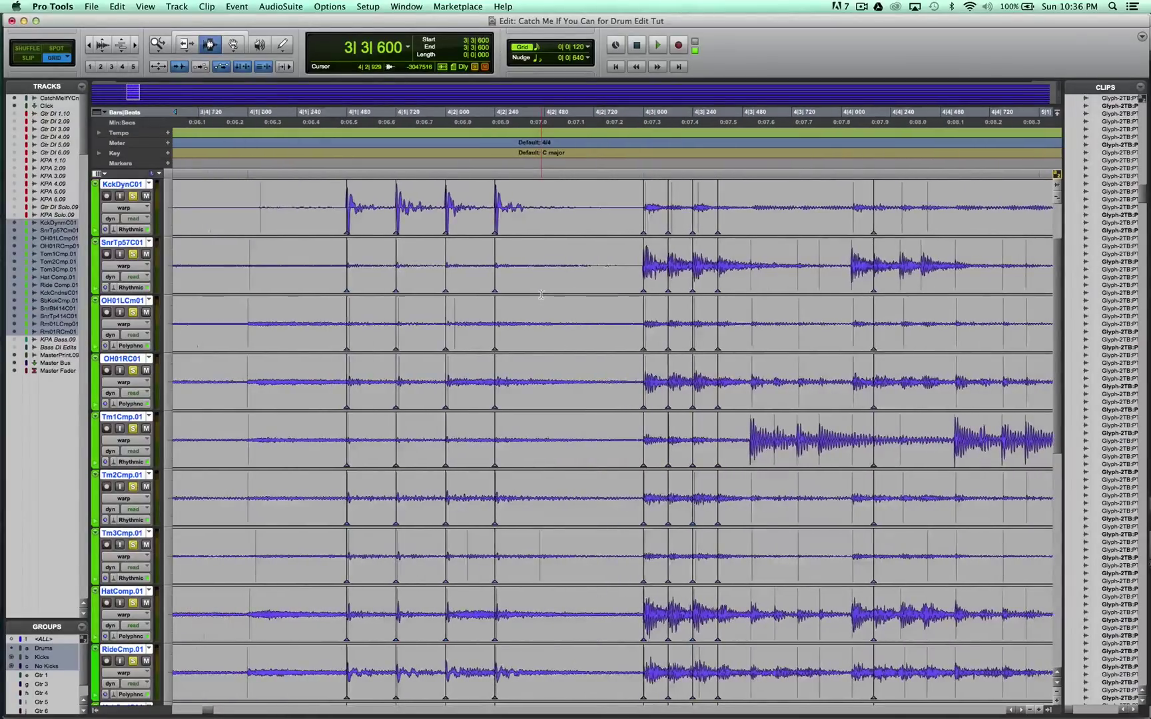
scroll(558, 294, left, 2)
key(r)
key(r)
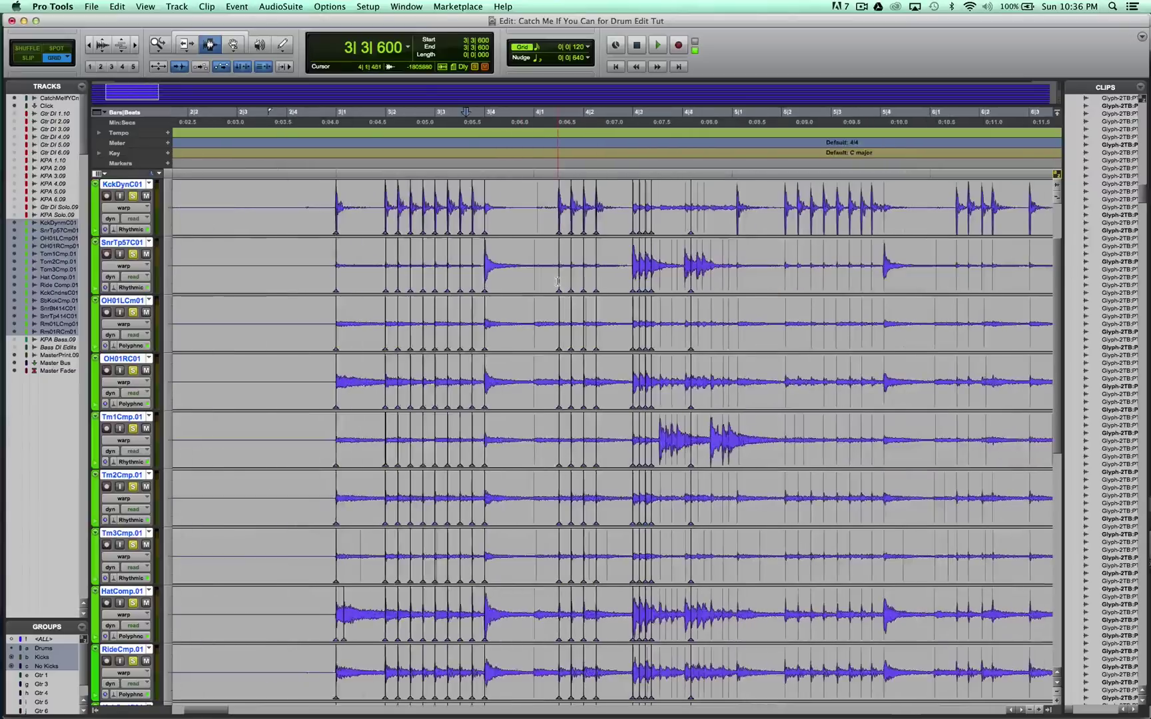
Switch the grouped drum tracks to the Kick Dynamic Edits playlist and look over the edits across the song.
click(148, 184)
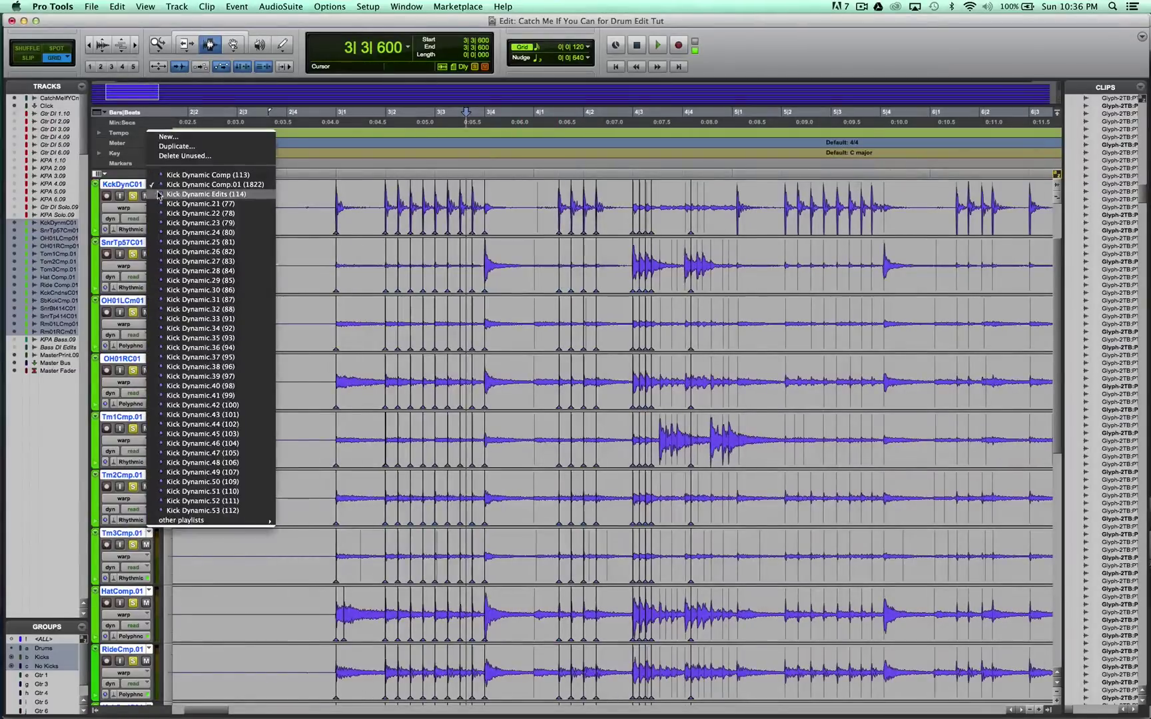
click(200, 205)
key(r)
key(r)
key(r)
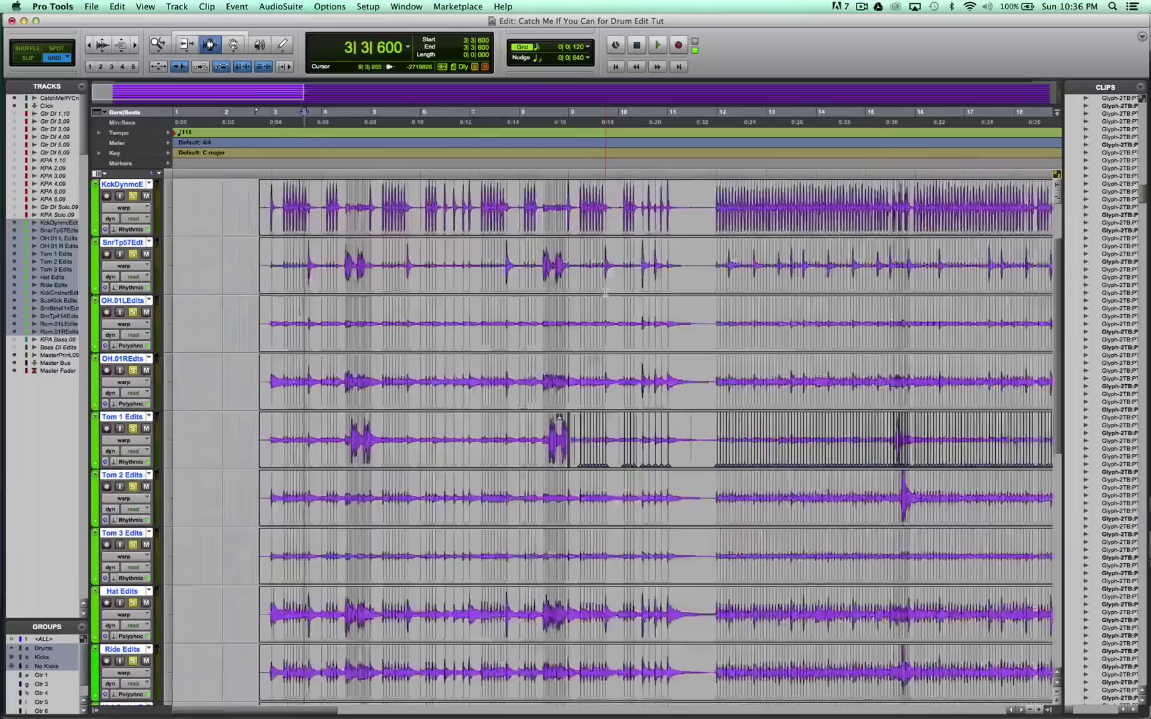
key(r)
key(t)
key(t)
key(t)
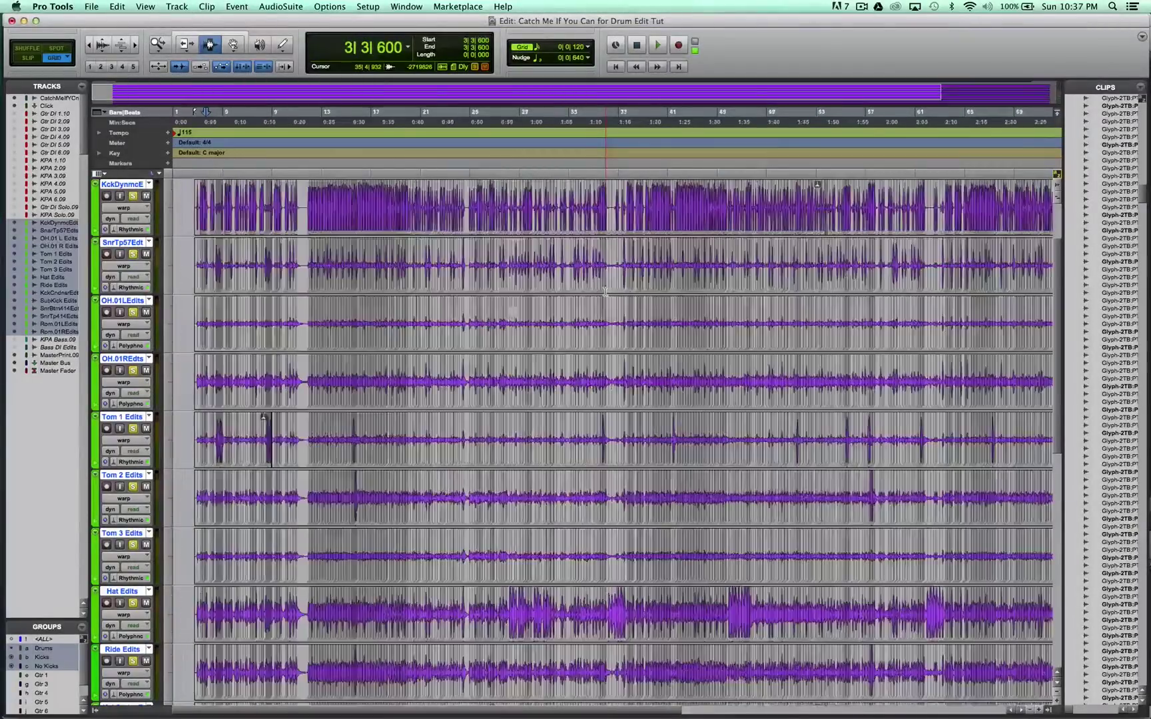
Play the edited drum playlist from 3|2|840 to about bar 9, and stop playback.
key(alt+Tab)
key(space)
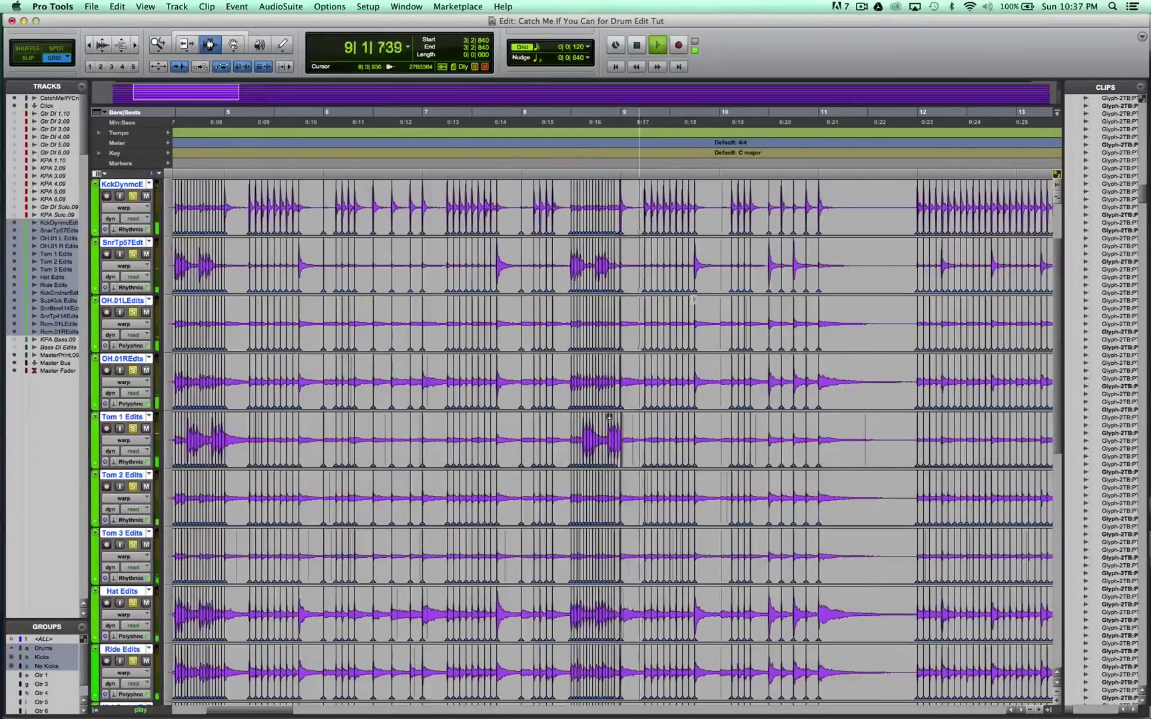
key(space)
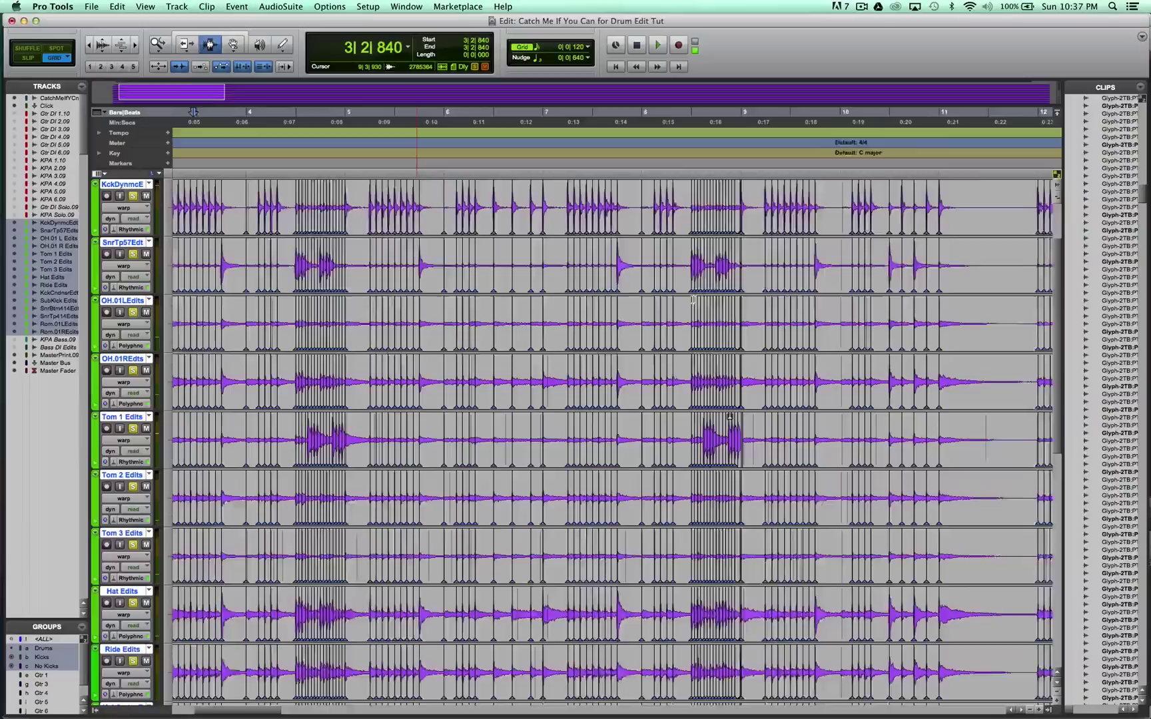
scroll(693, 300, left, 5)
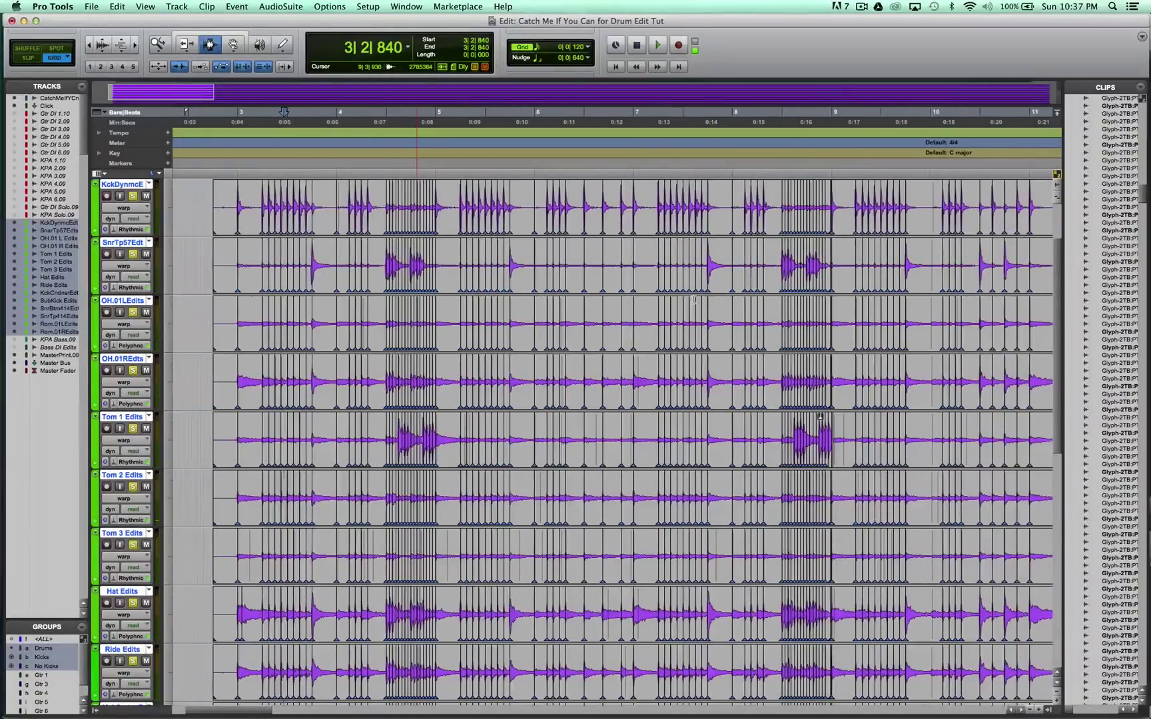
Set the edit cursor at 7|3|480 and look over the warp-marker edits on the drum playlist through about bar 30.
click(696, 300)
key(super+bracketright)
scroll(641, 279, right, 5)
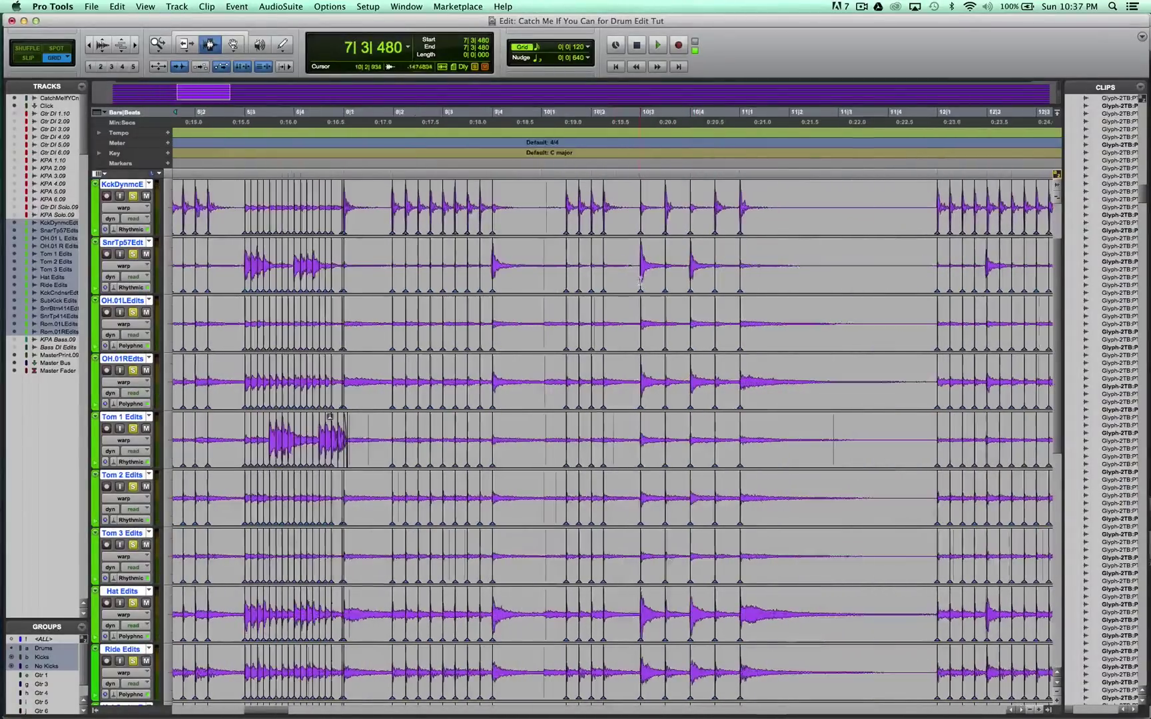
scroll(638, 281, right, 10)
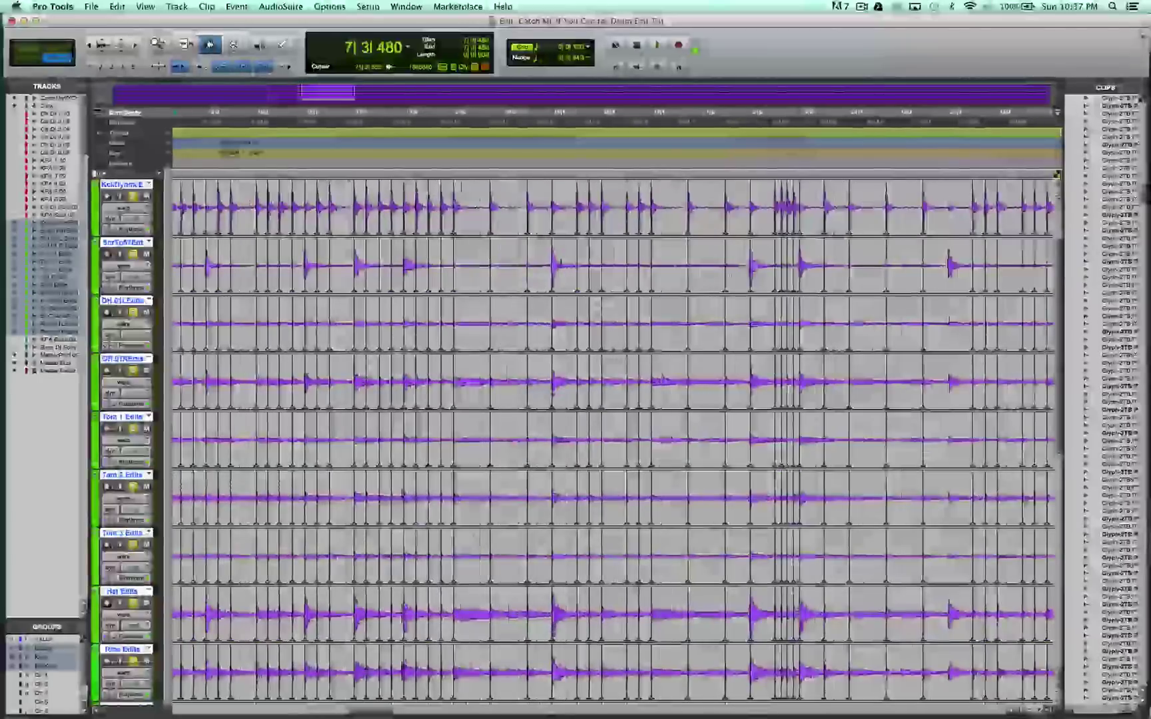
scroll(613, 399, right, 8)
scroll(613, 400, left, 3)
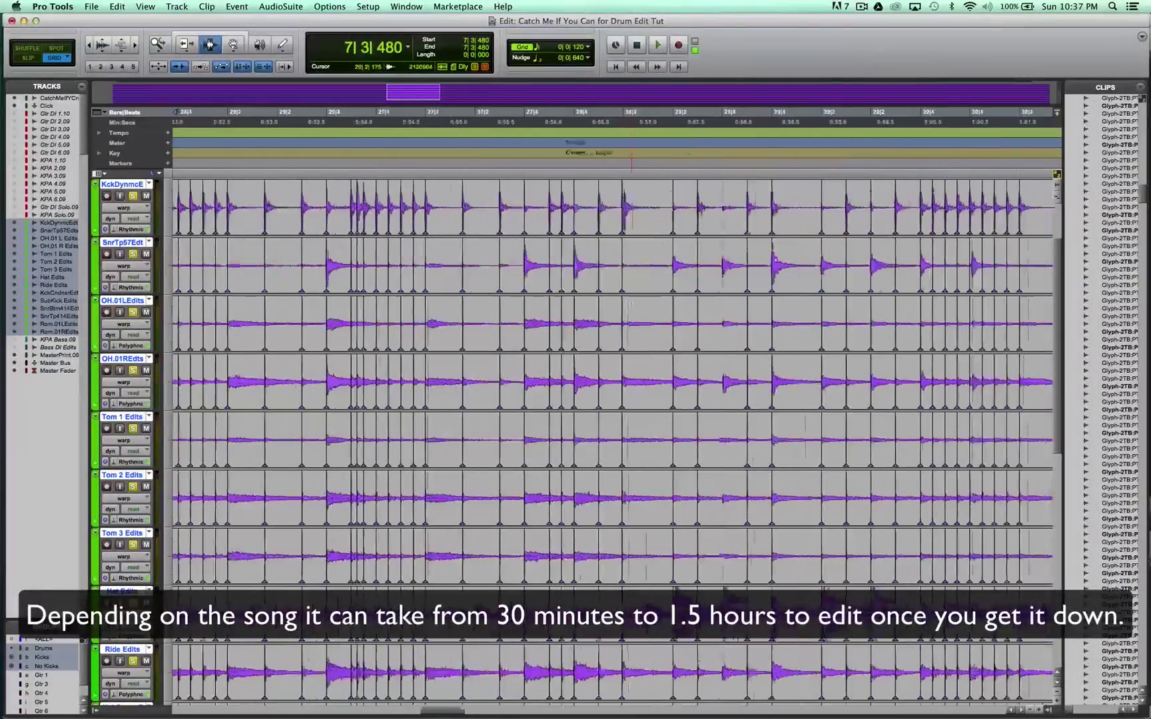
scroll(629, 304, left, 7)
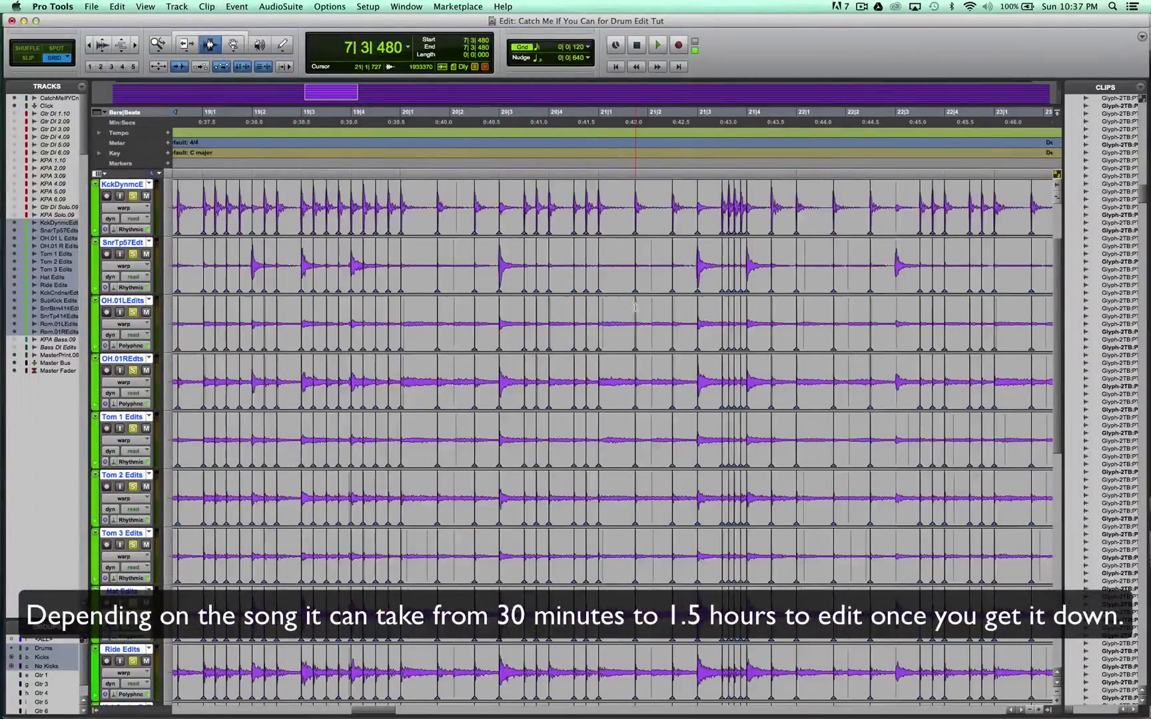
scroll(634, 307, left, 5)
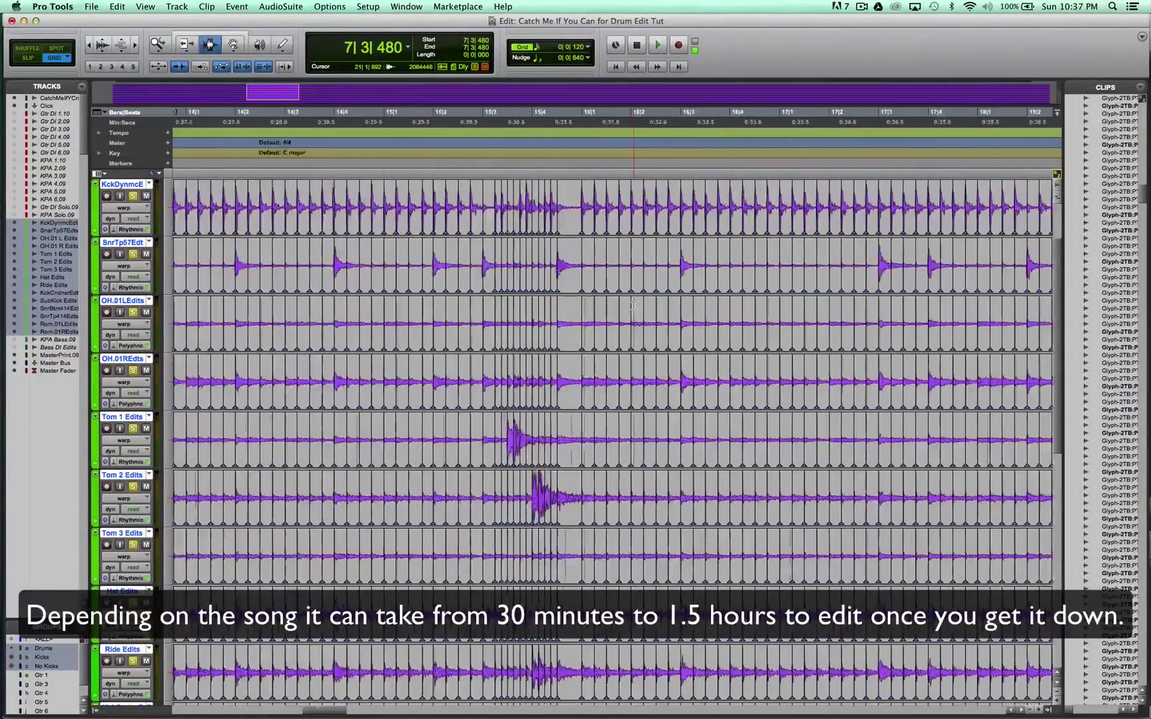
scroll(633, 306, left, 3)
scroll(587, 315, left, 1)
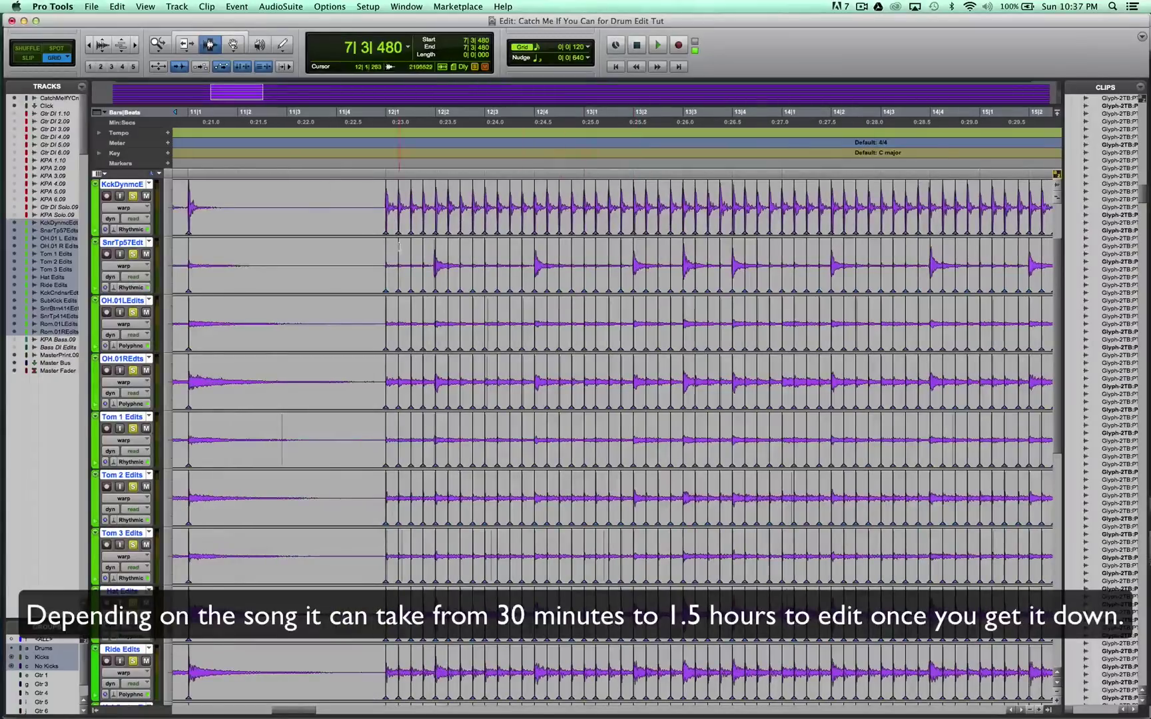
scroll(613, 400, left, 2)
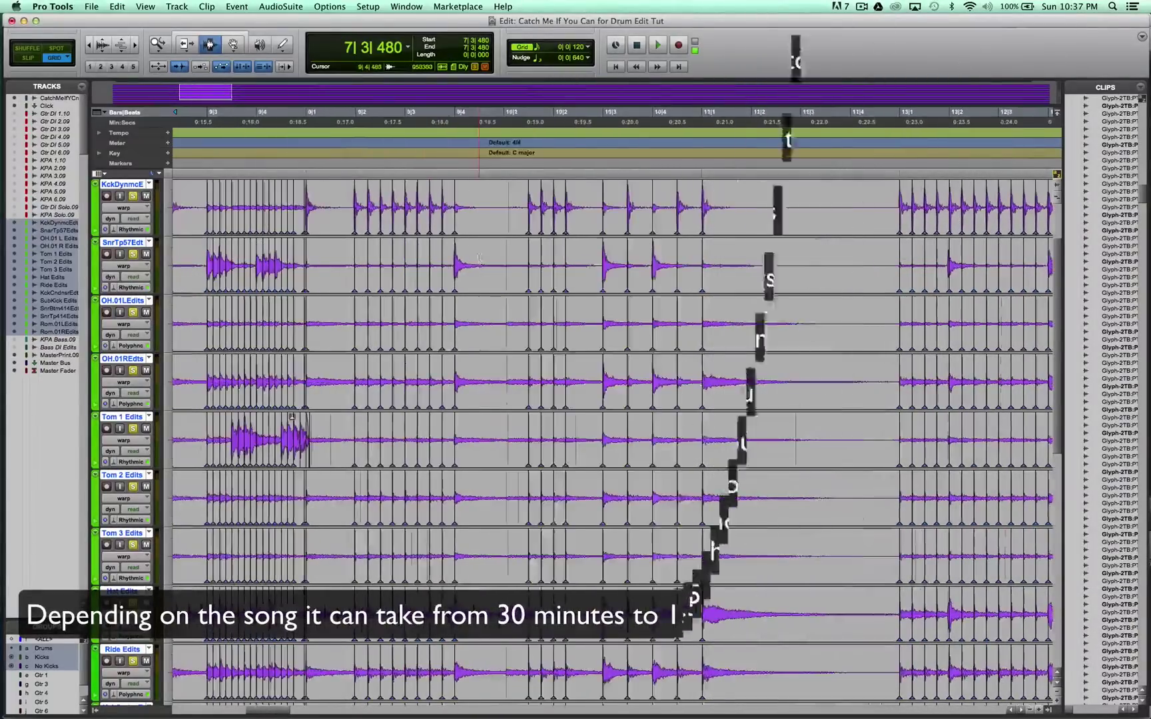
scroll(152, 191, left, 3)
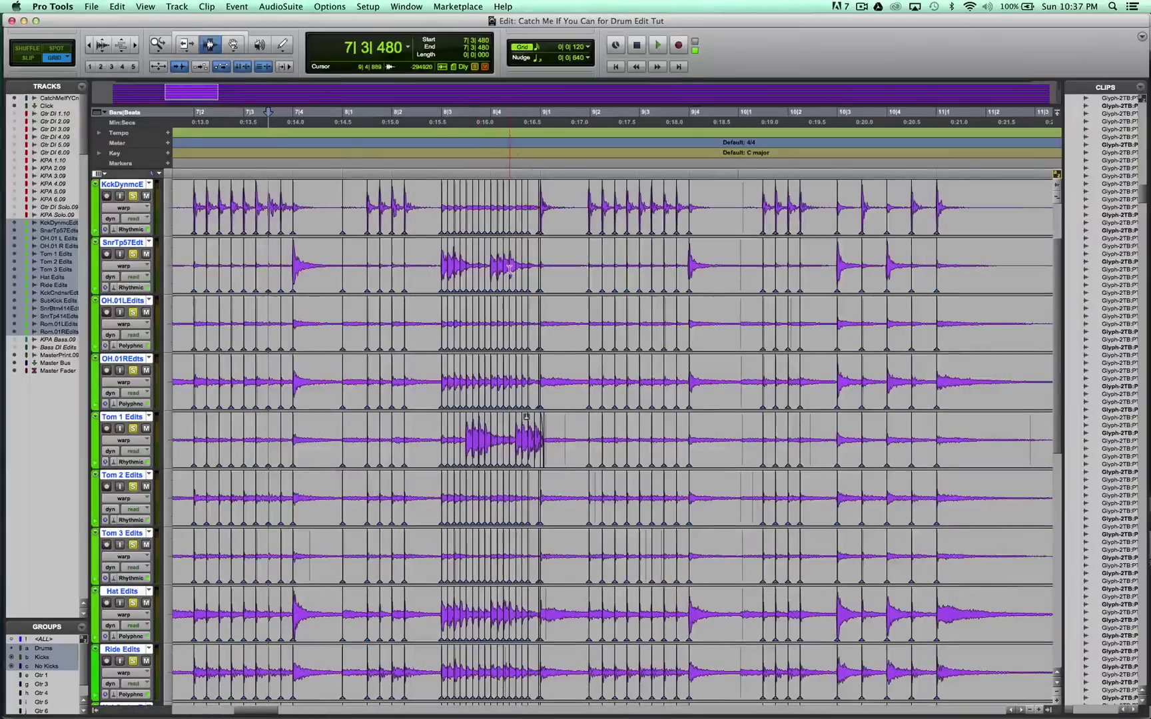
Switch the grouped drum tracks back to the Comp.01 playlist and place the edit cursor at 7|2|000, enlarging the timeline.
click(150, 186)
click(207, 188)
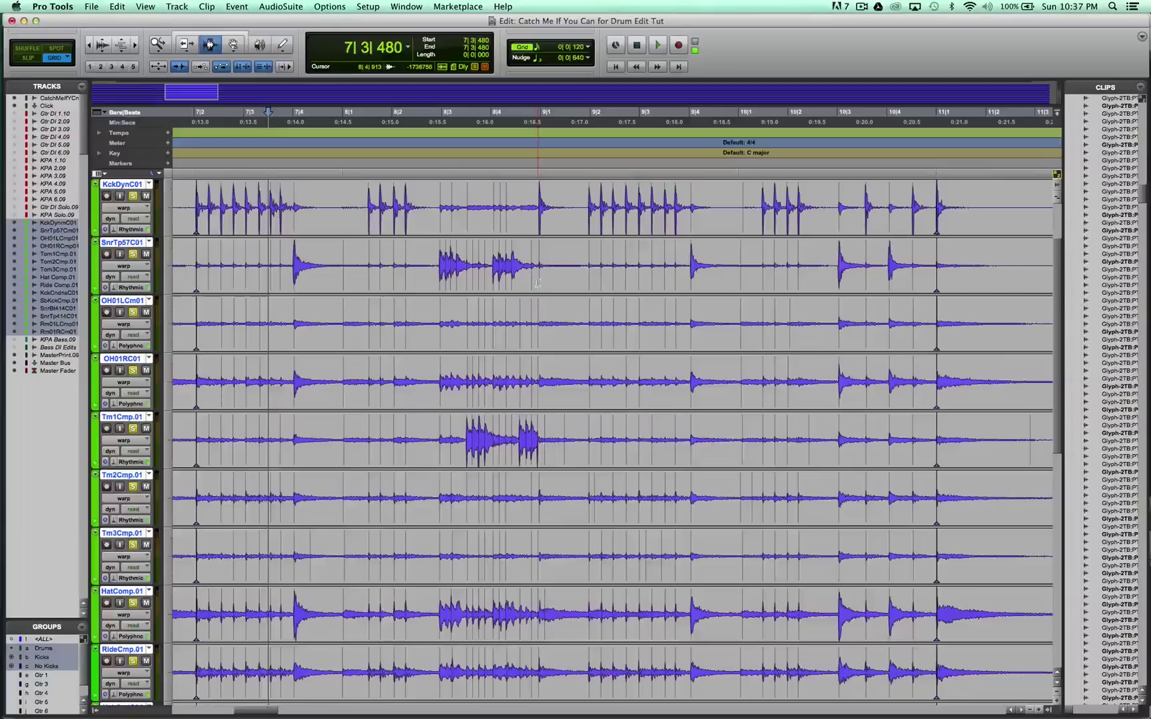
scroll(530, 234, left, 4)
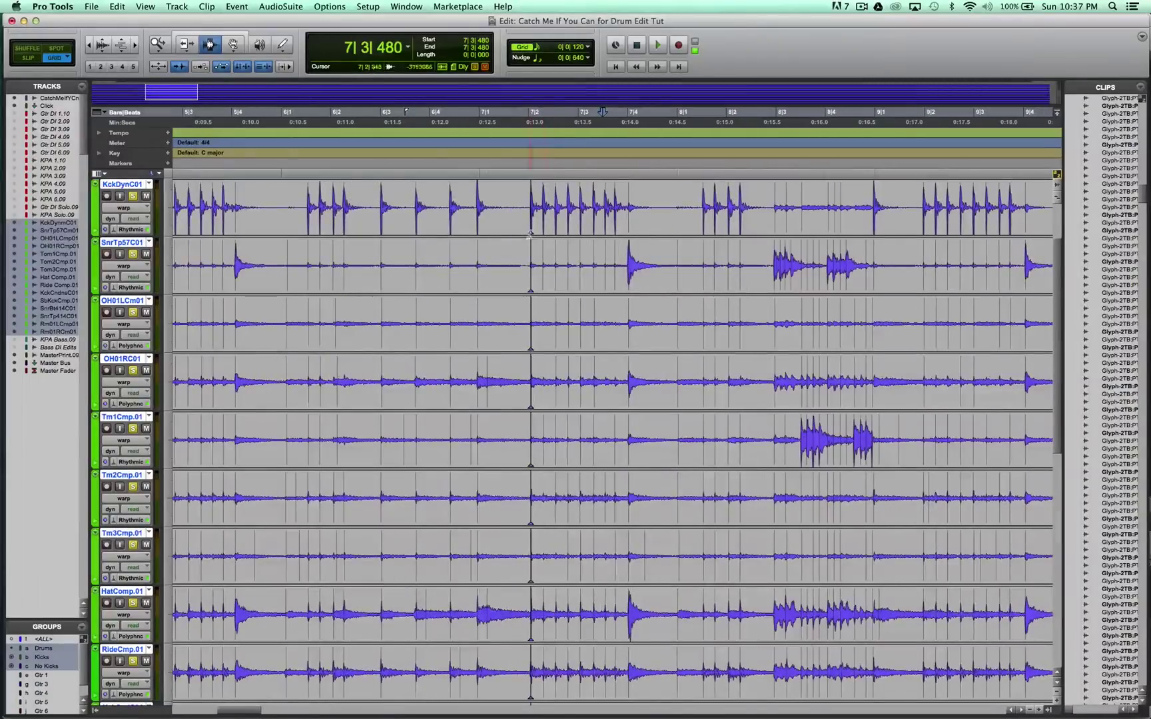
click(530, 234)
key(super+bracketright)
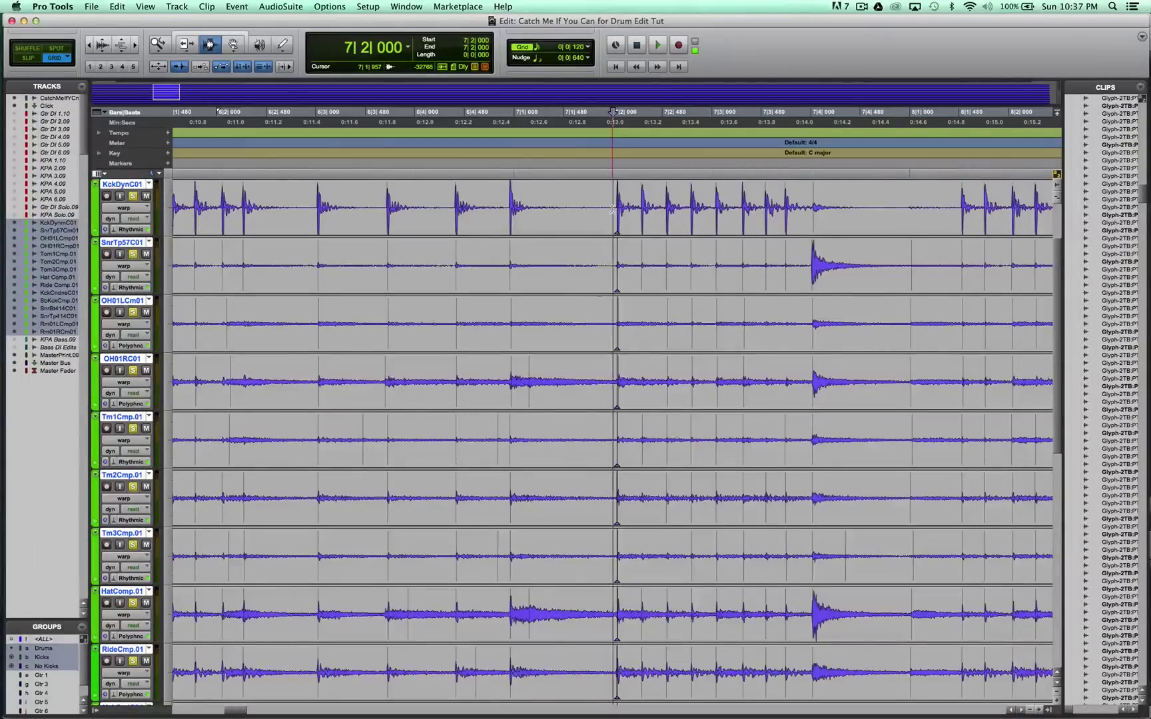
Add grouped warp markers on the kick hits between 66|4|480 and 67|1|480, aligning the last kick of bar 66 to the grid.
scroll(612, 208, right, 10)
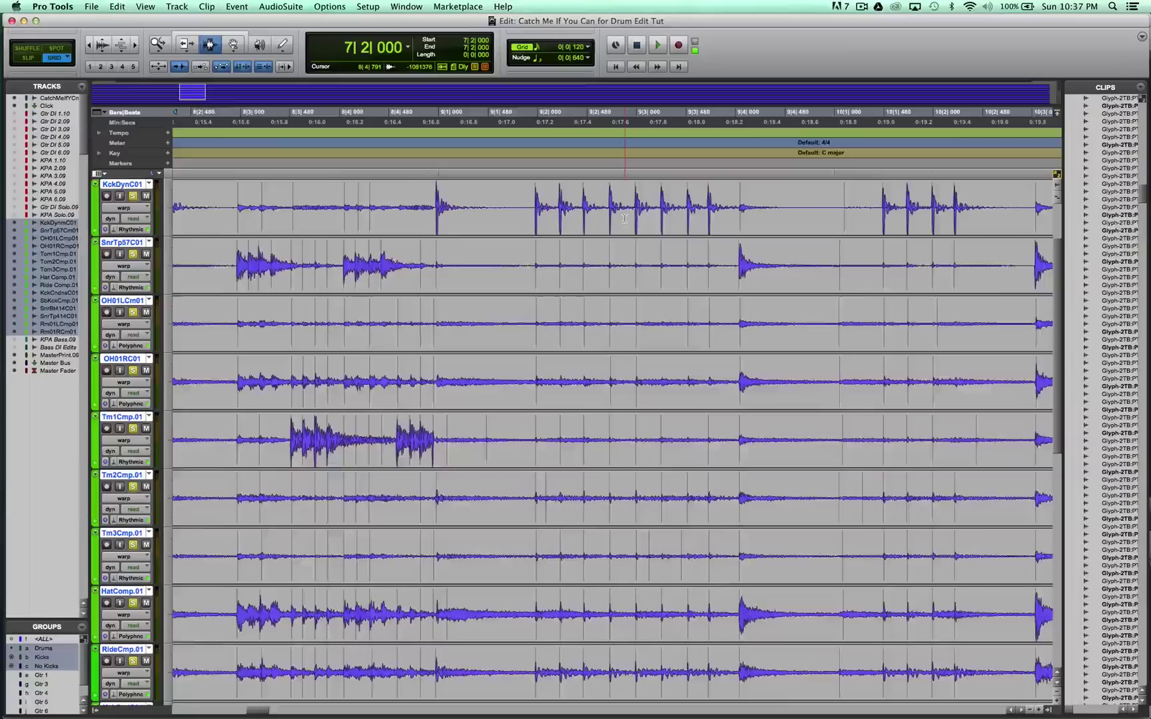
scroll(624, 219, right, 20)
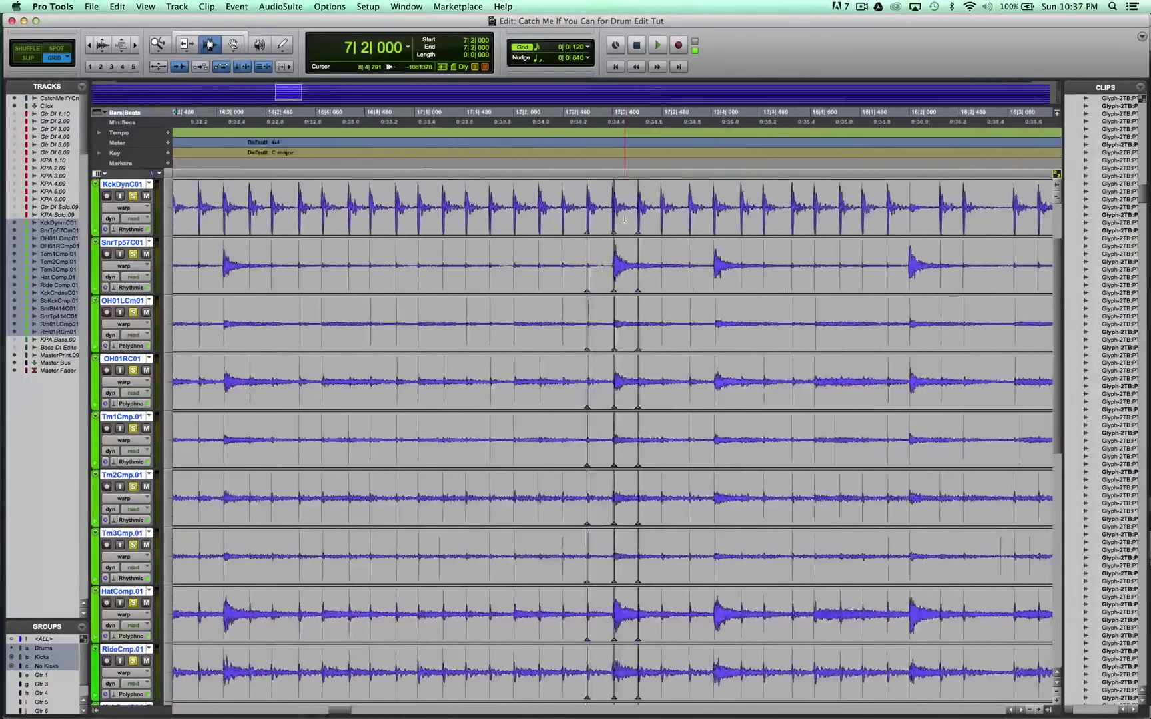
key(F8)
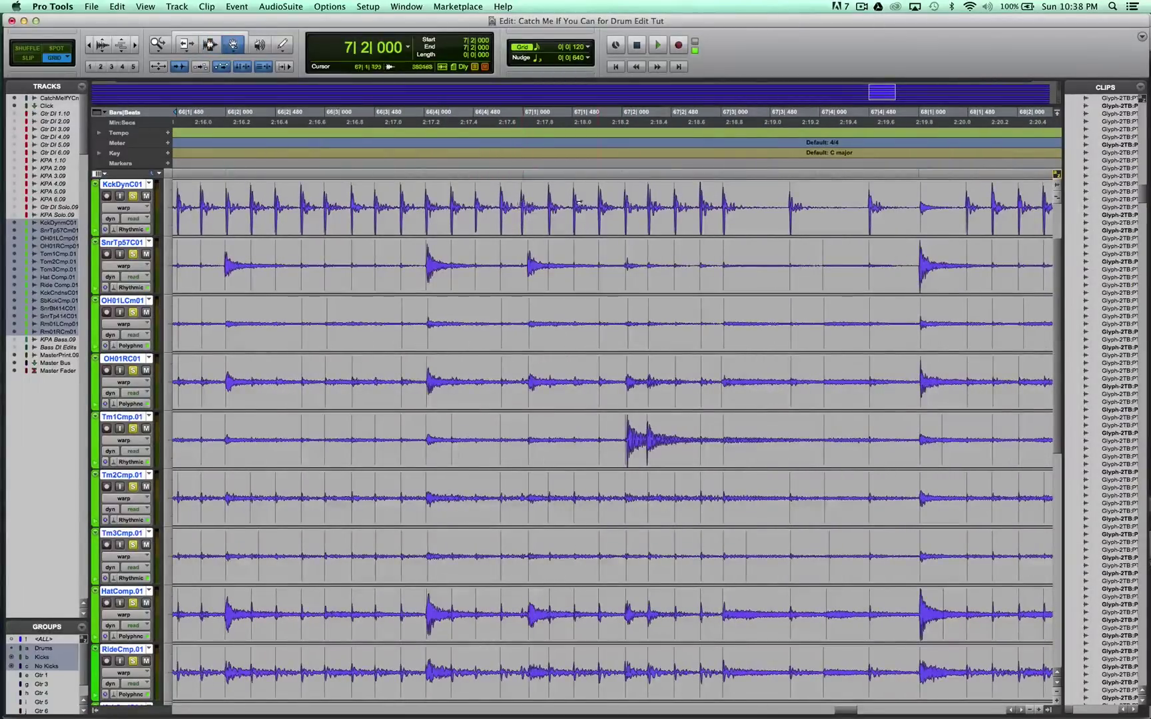
scroll(451, 224, left, 2)
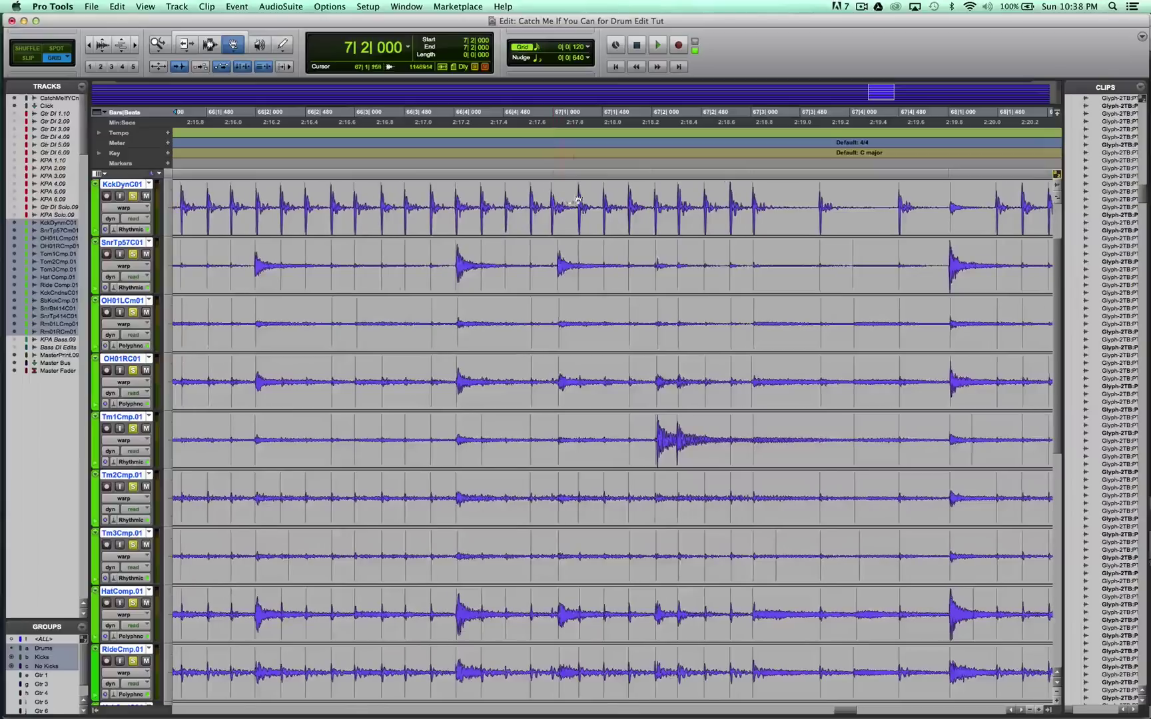
double_click(578, 199)
double_click(531, 194)
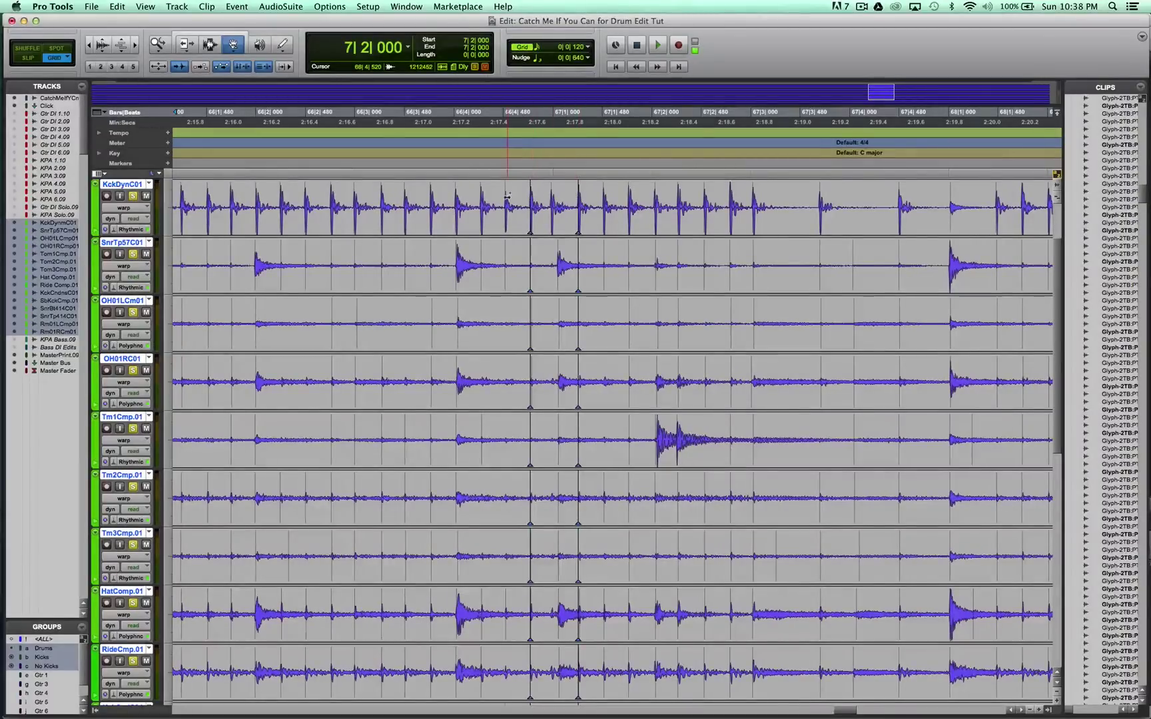
double_click(506, 196)
drag(530, 200, 527, 199)
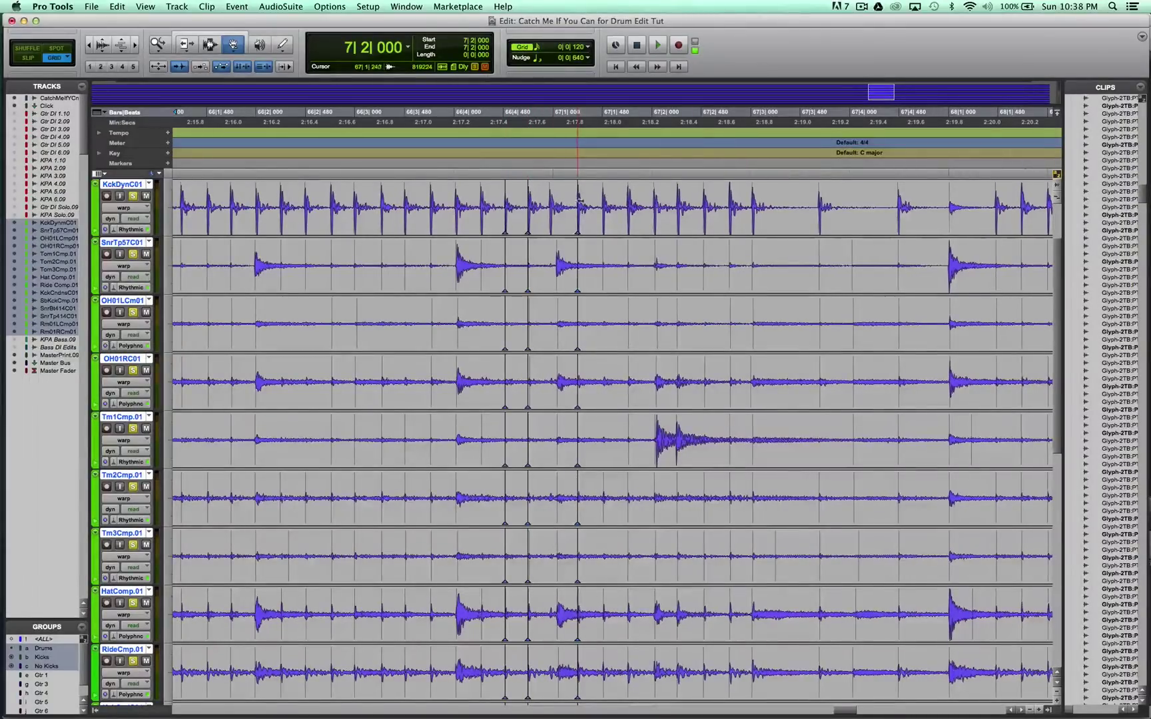
double_click(603, 199)
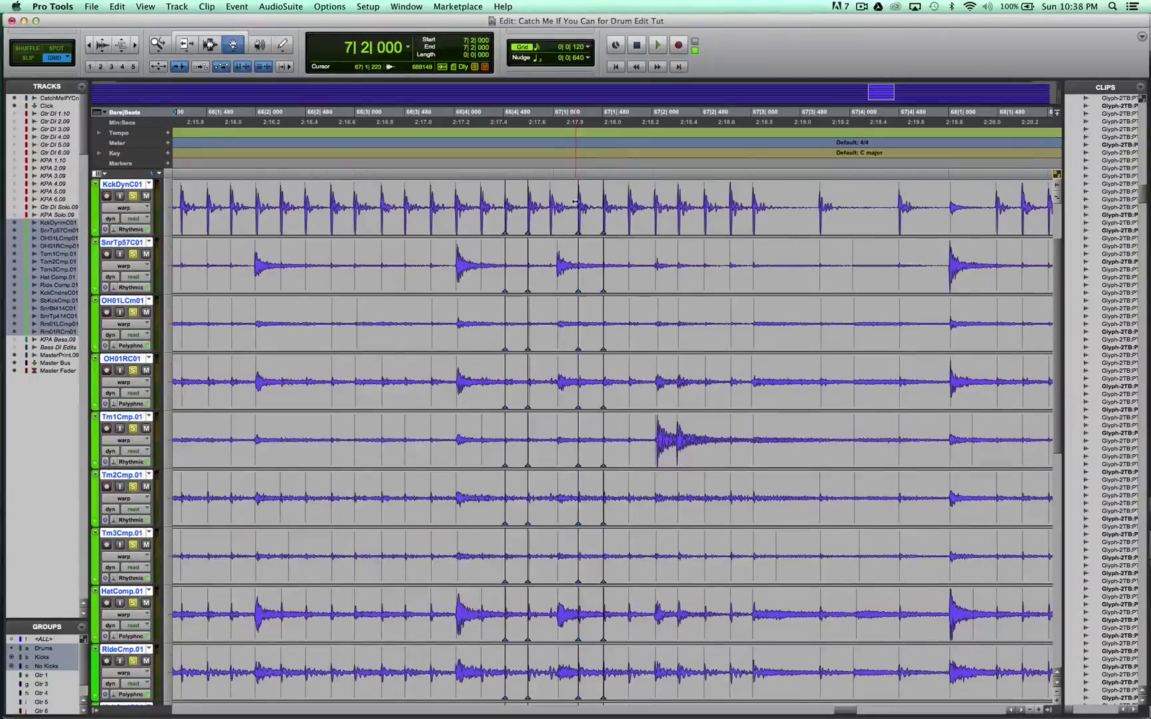
Warp the snare hit onto 67|1|000, and try pulling the early kick hit just before it onto the grid separately.
drag(556, 252, 551, 253)
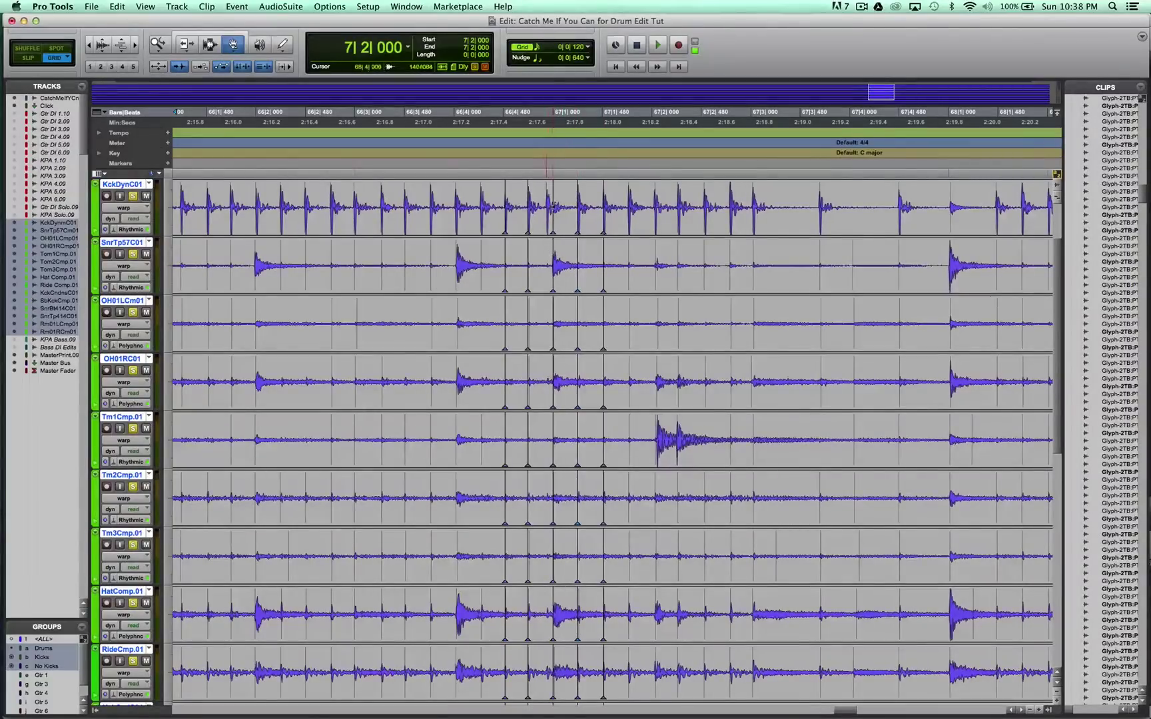
double_click(546, 198)
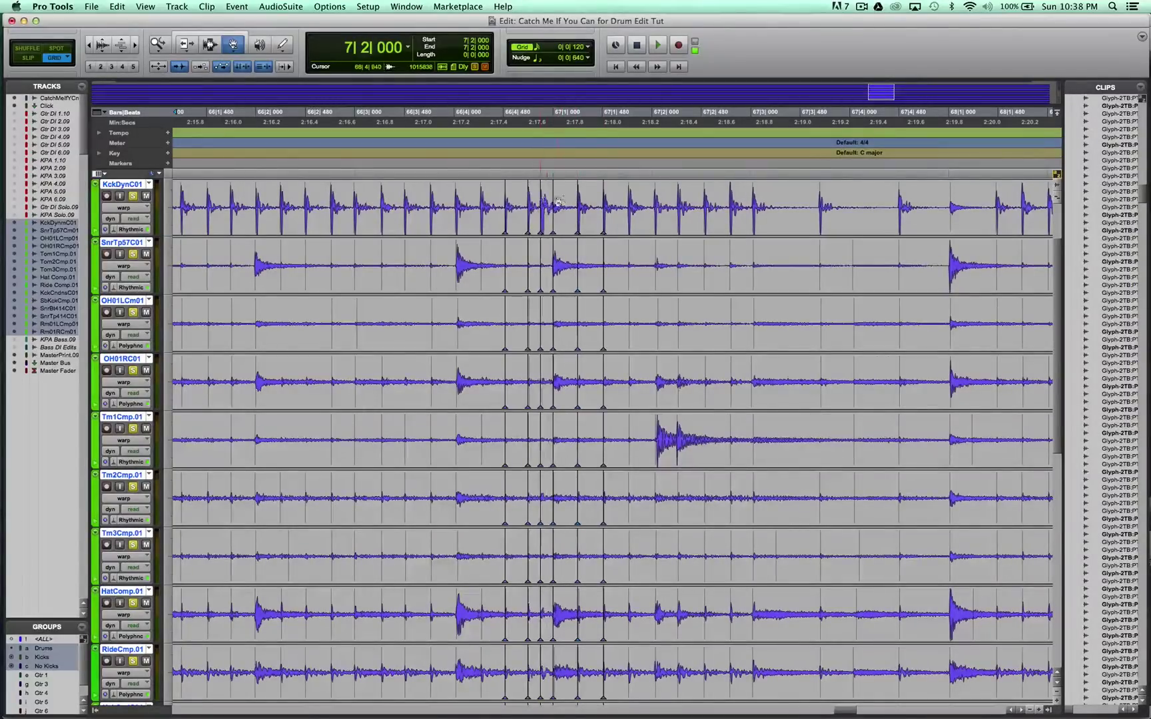
alt+click(548, 200)
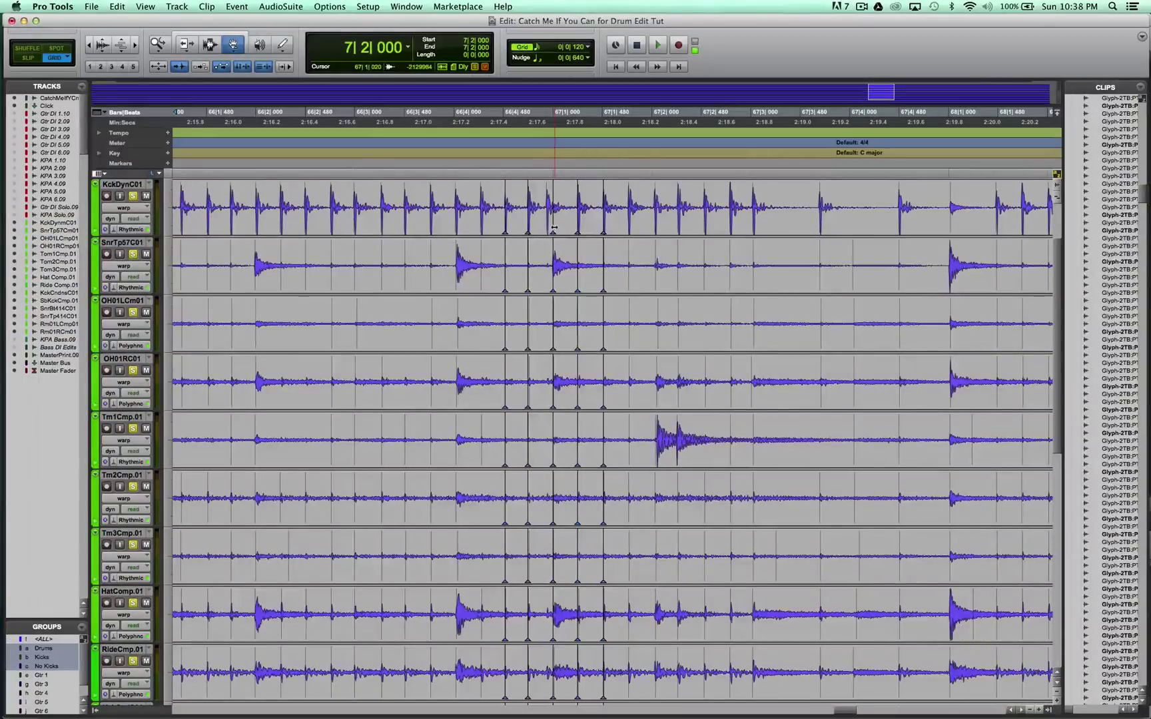
Play the warped drum passage from 66|2|720 and stop playback.
key(F7)
click(330, 260)
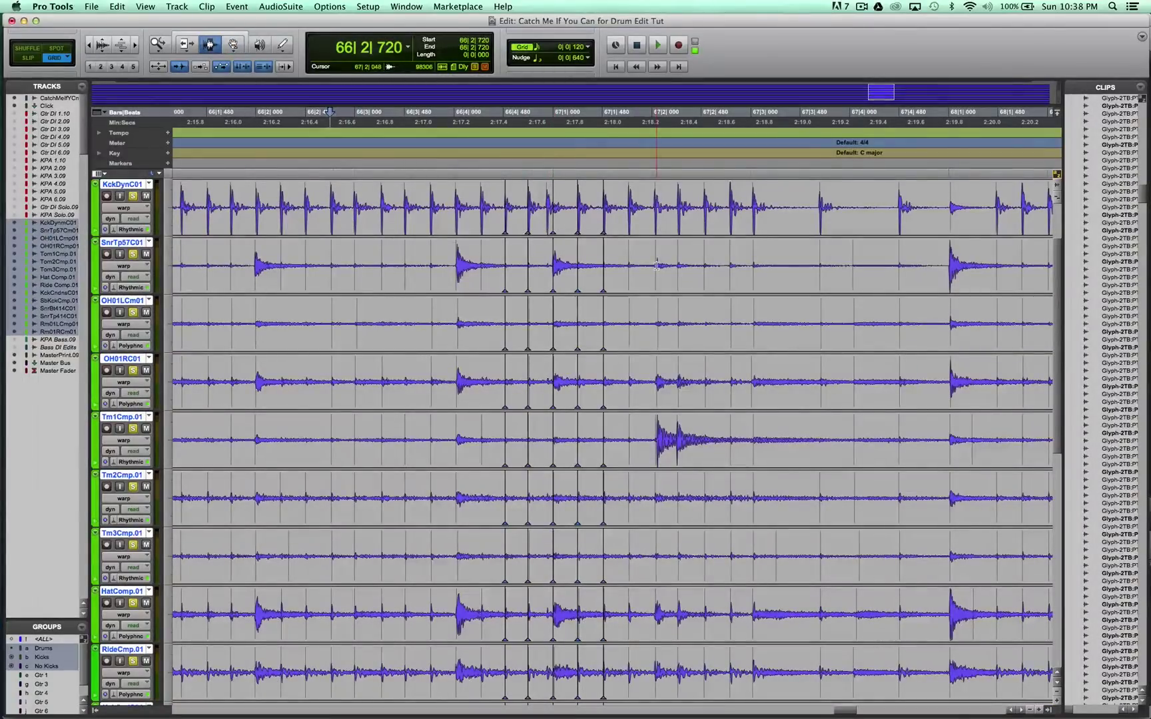
key(space)
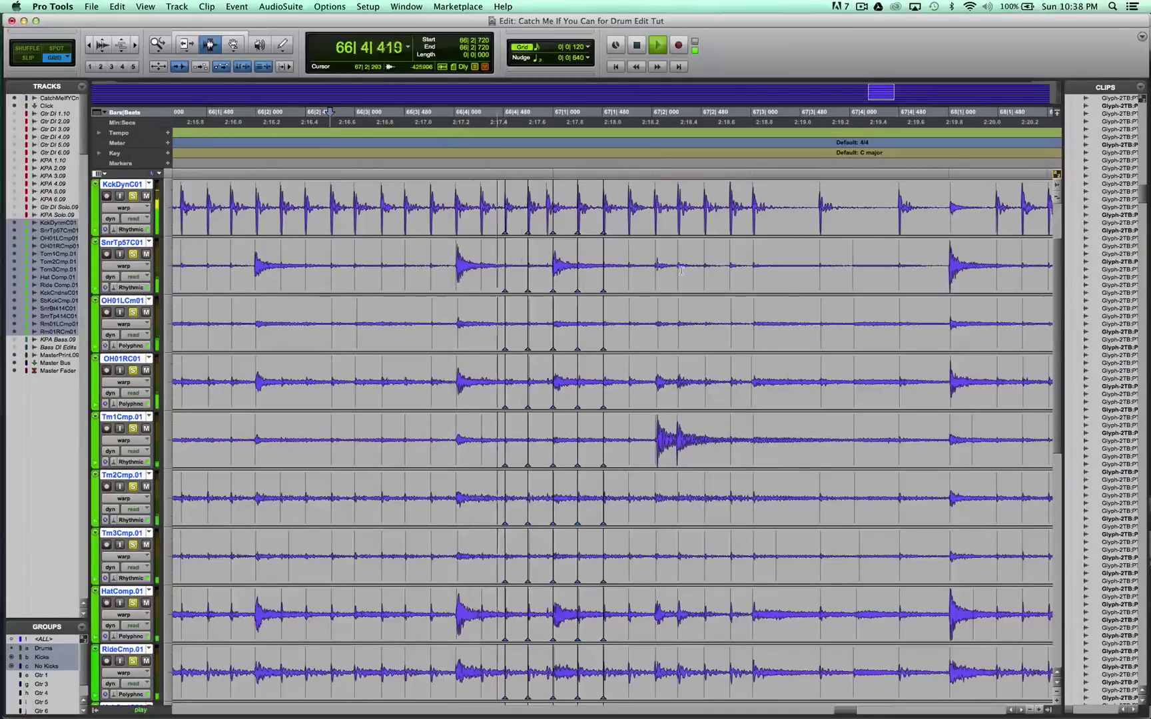
key(space)
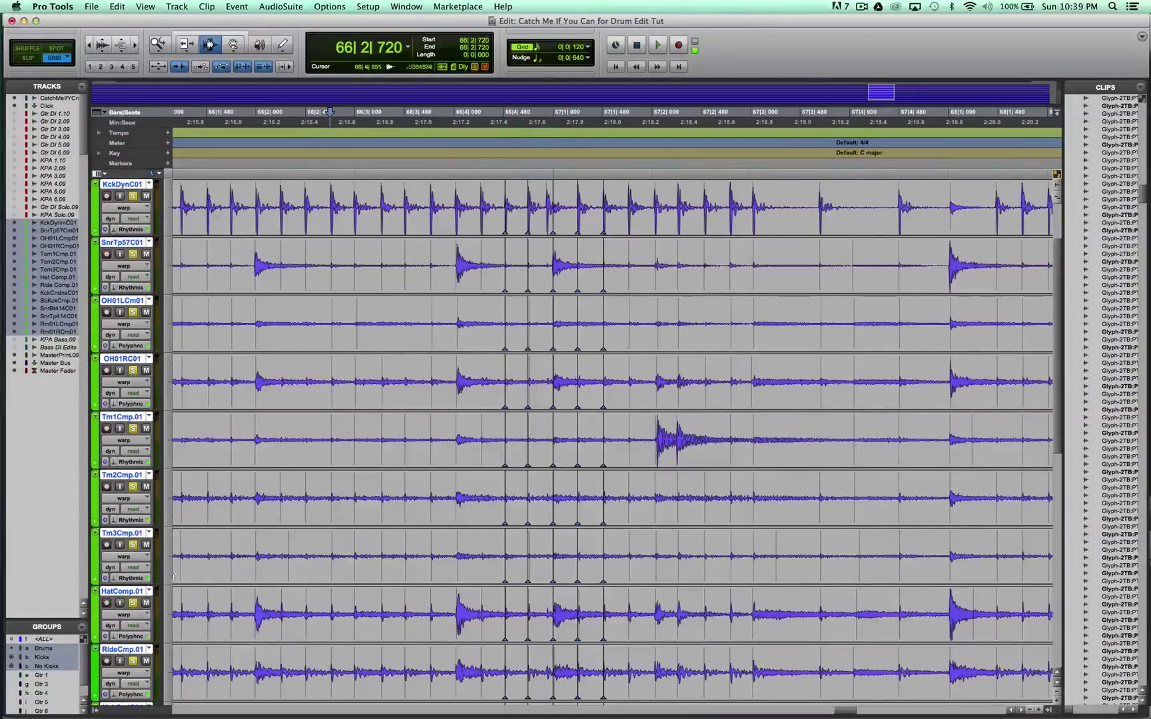
Disable the Drums group, place the edit cursor at 66|2|480 on the non-kick tracks, and play the passage.
click(56, 649)
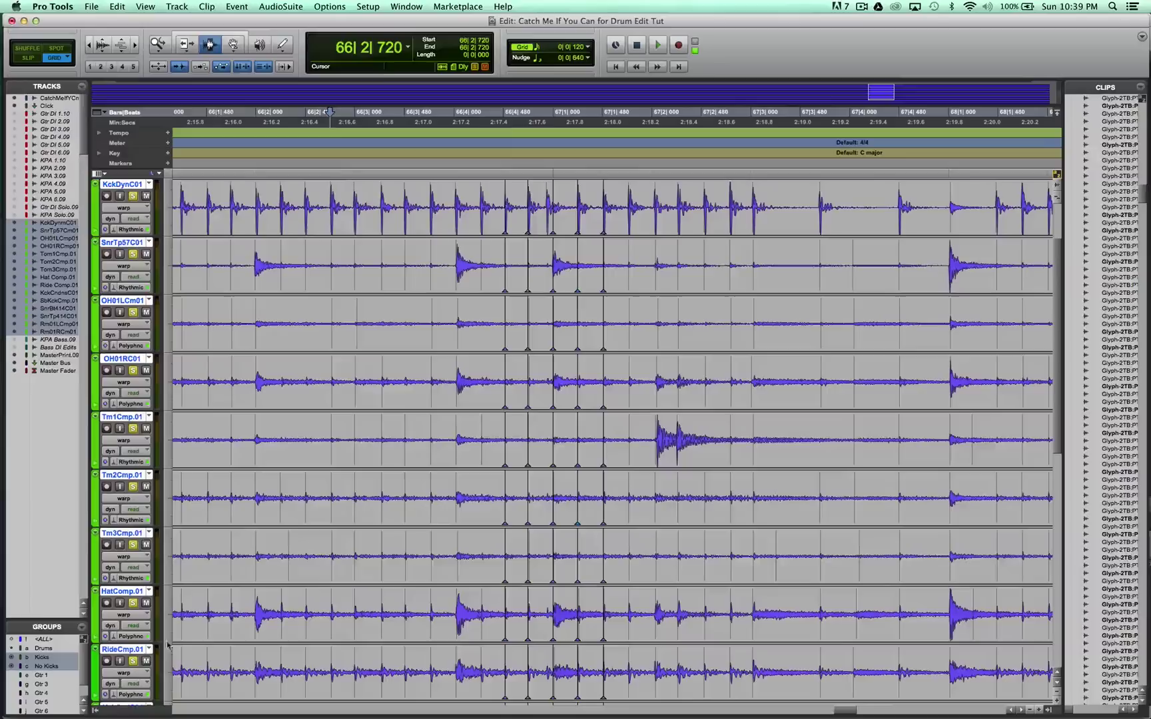
key(F8)
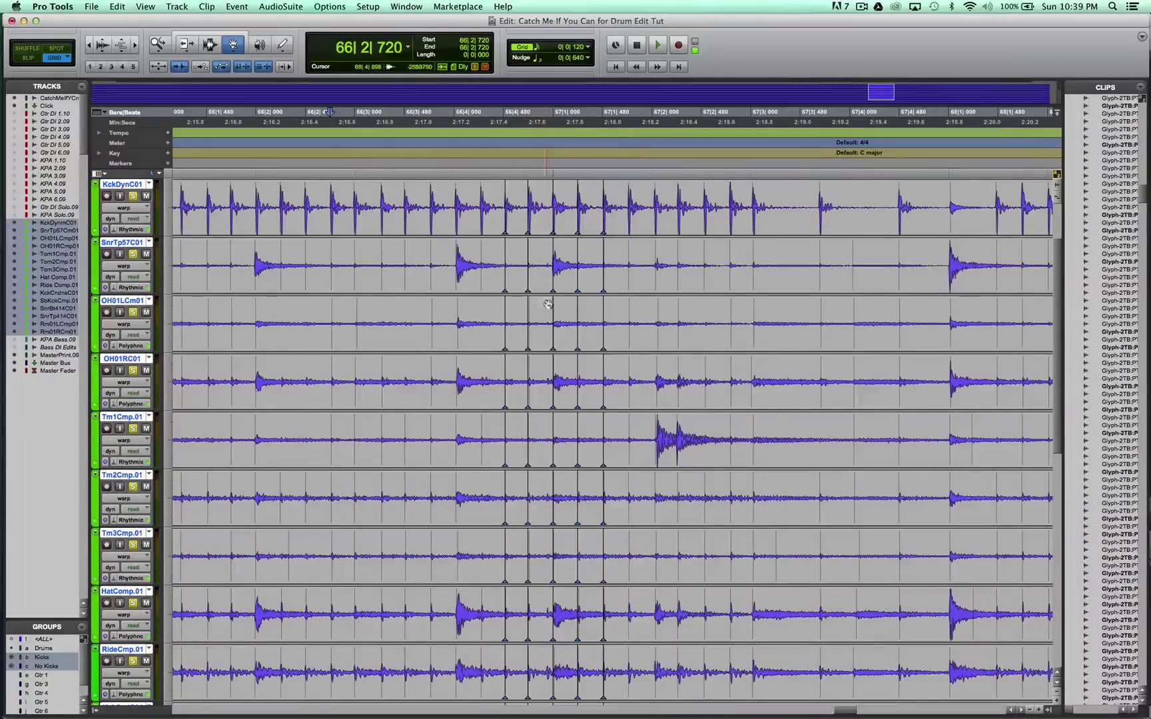
key(F6)
key(alt+super+z)
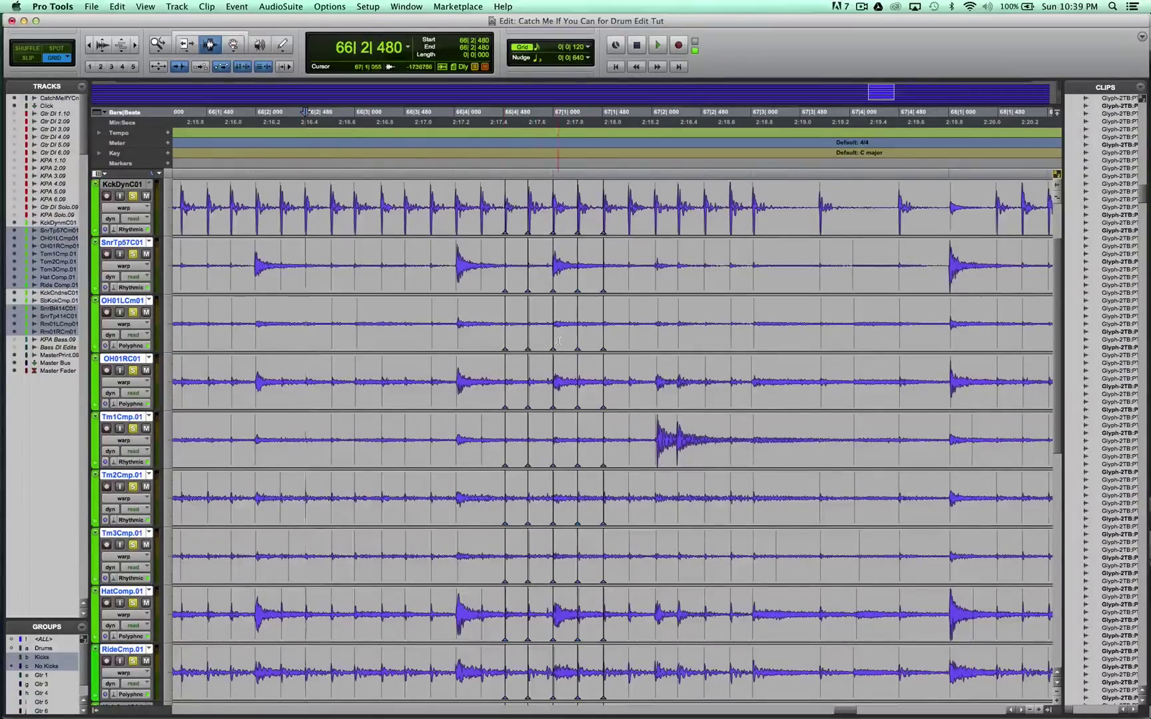
key(space)
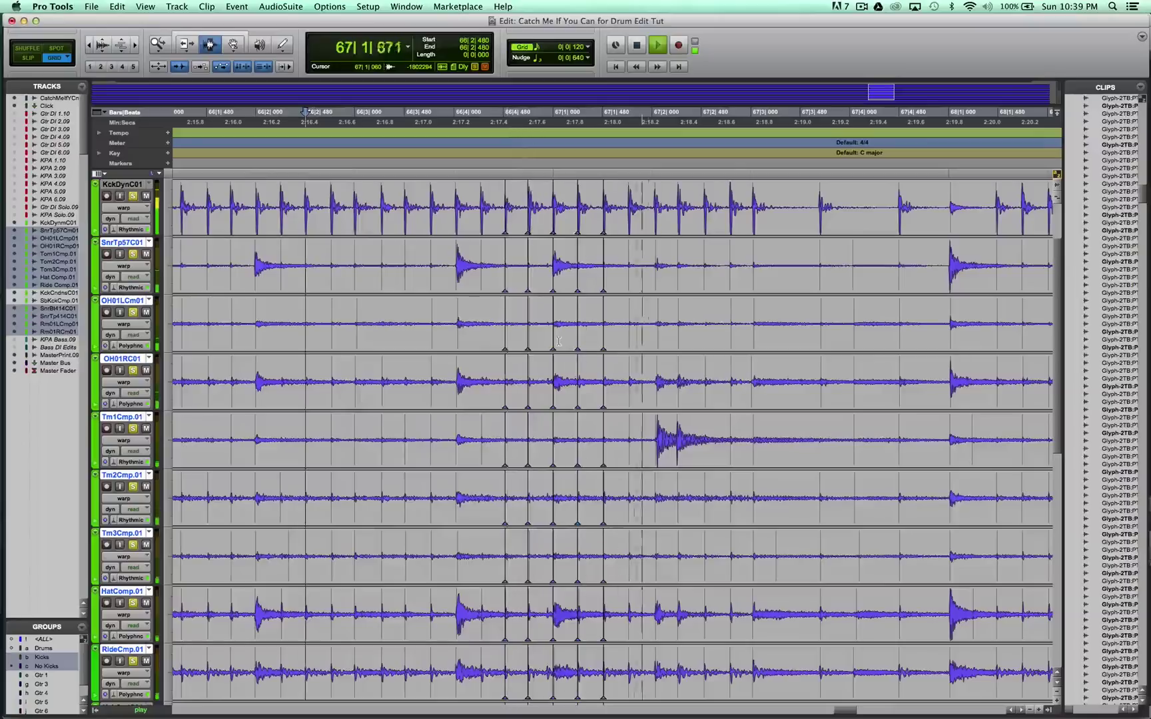
key(space)
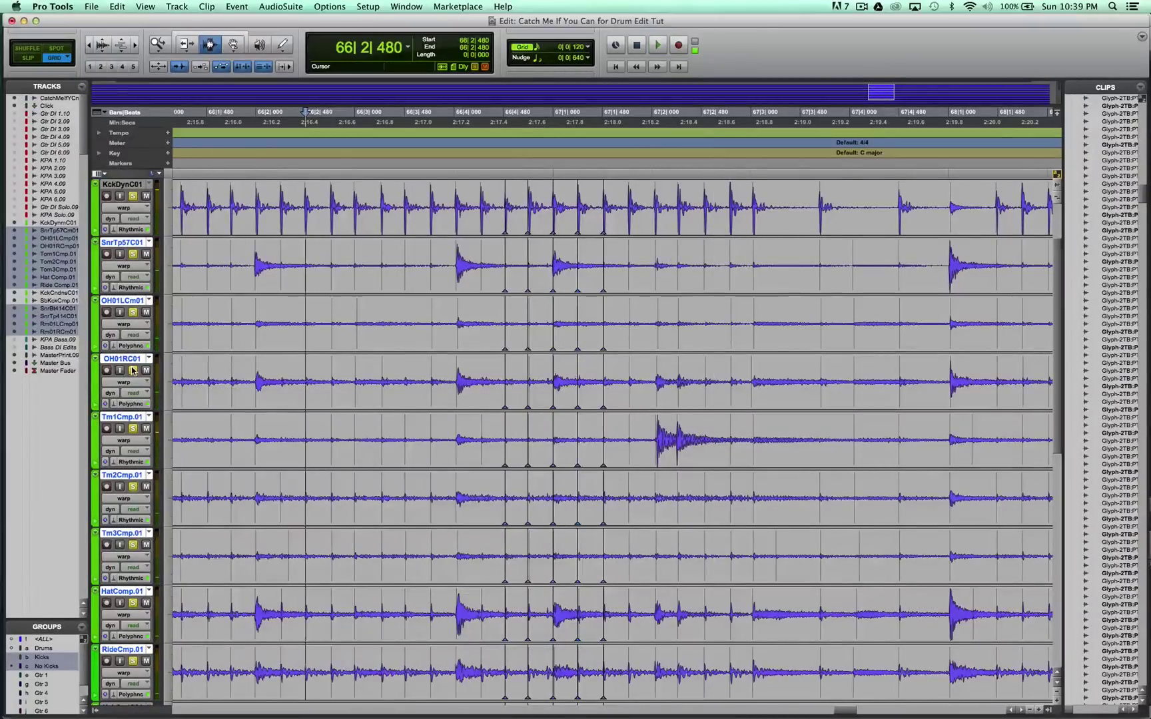
Listen repeatedly to the passage from 66|2|480 with the non-kick tracks unsoloed except for the two overheads.
click(133, 254)
click(133, 371)
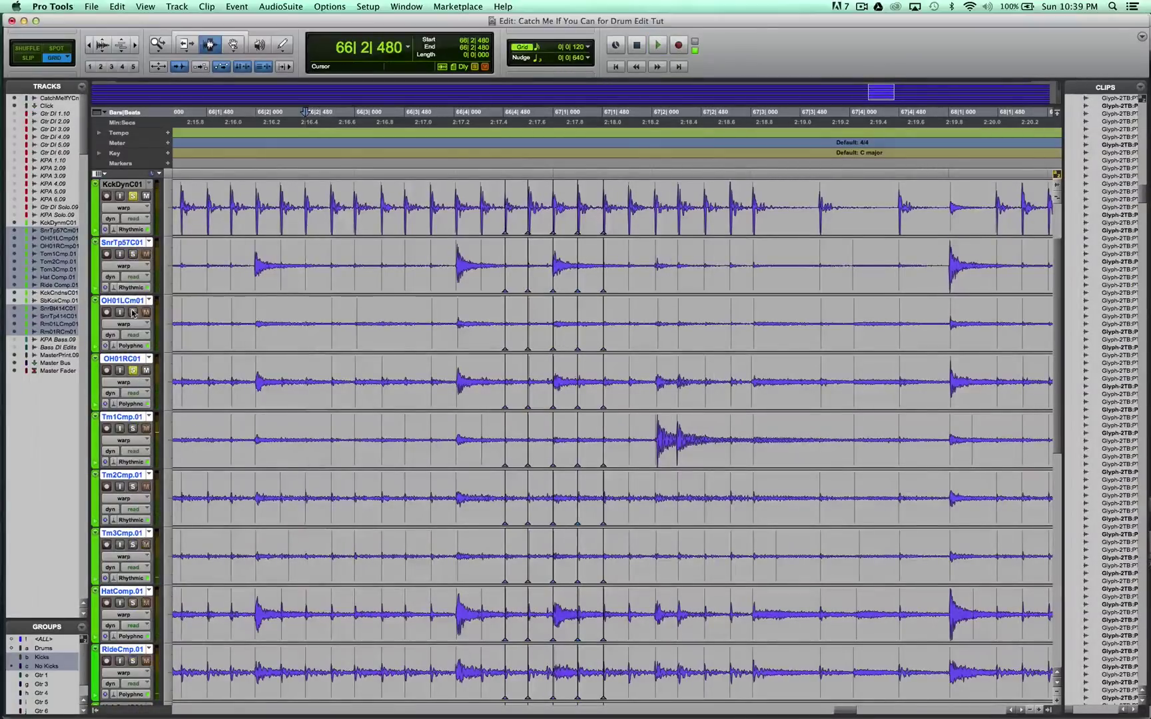
click(134, 312)
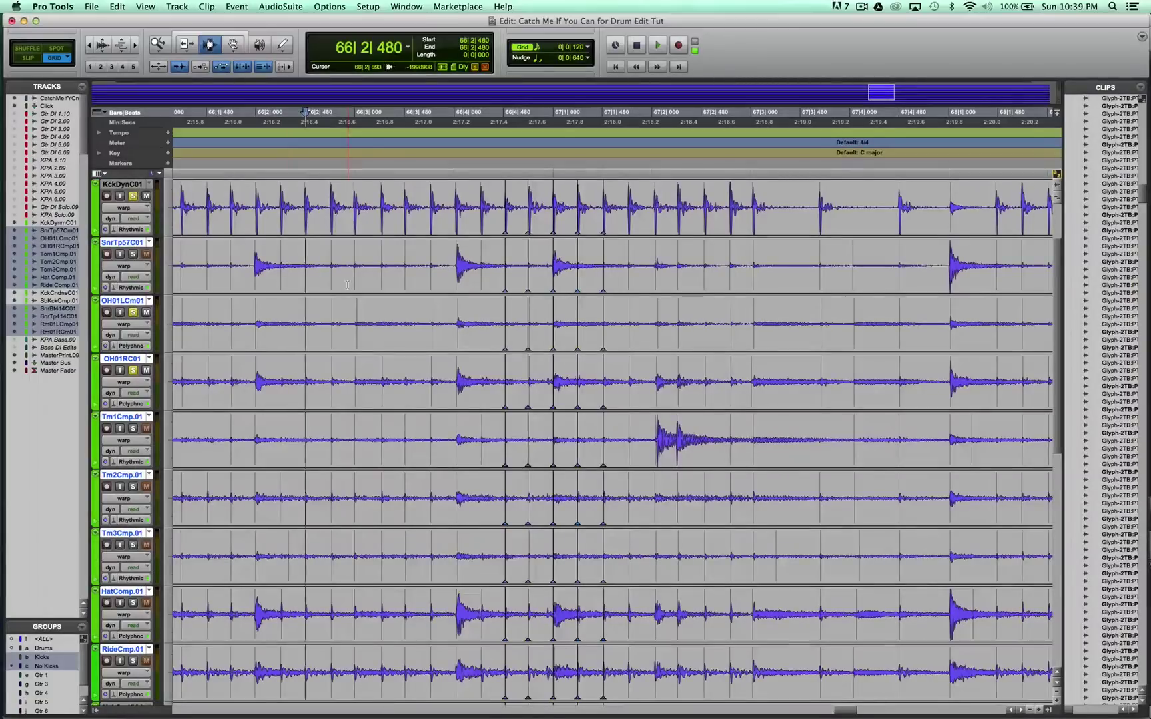
key(space)
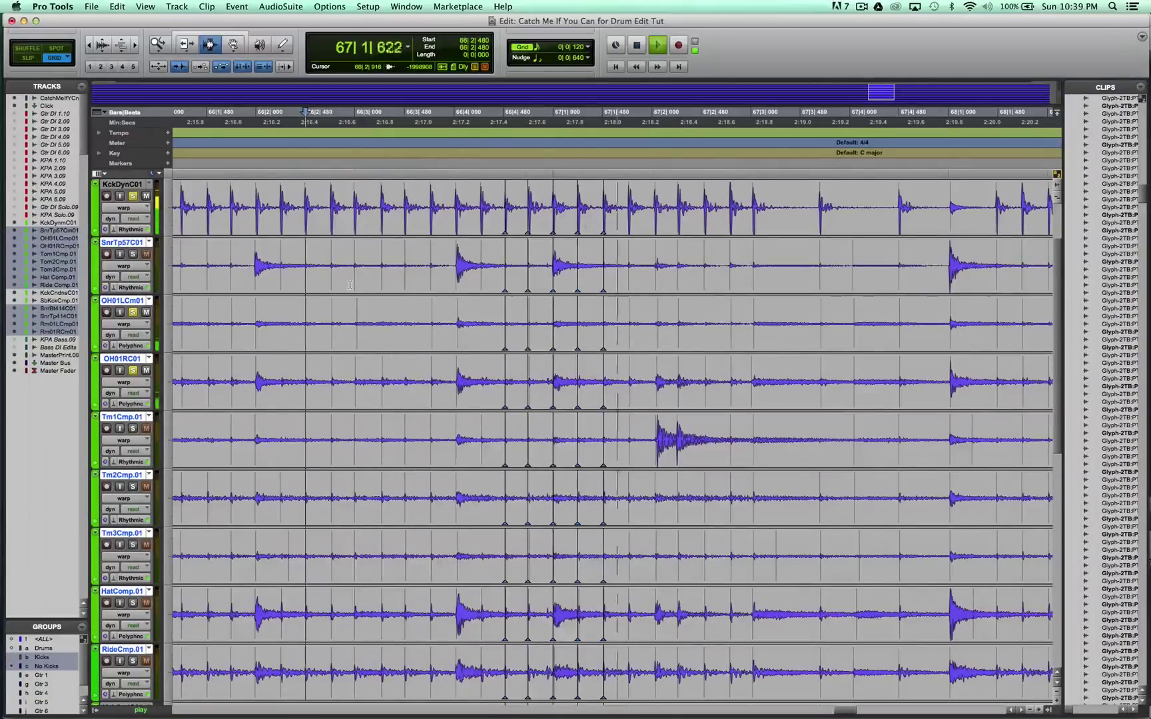
key(space)
key(space)
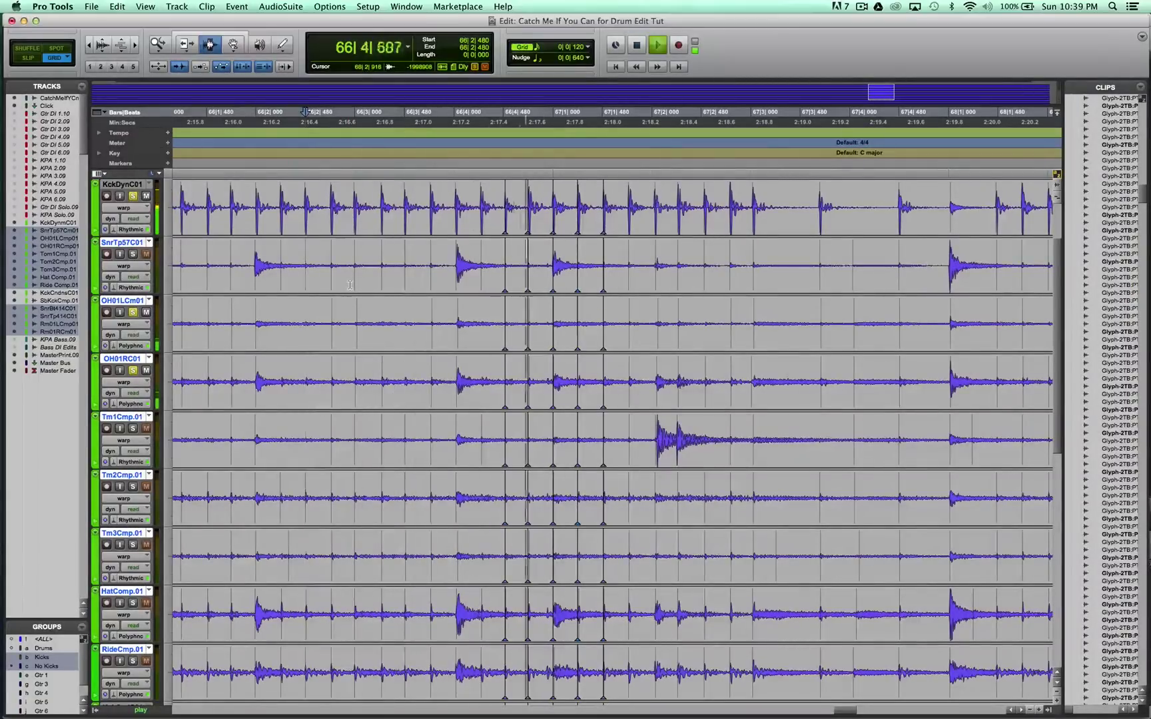
key(space)
key(space)
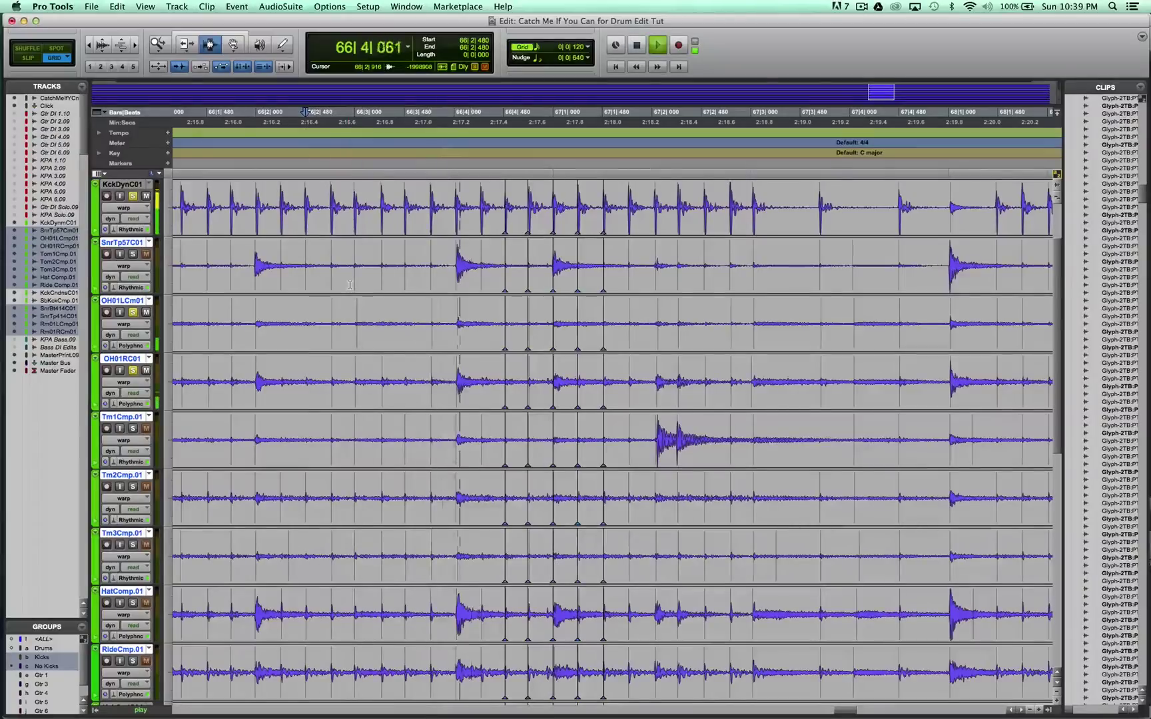
key(space)
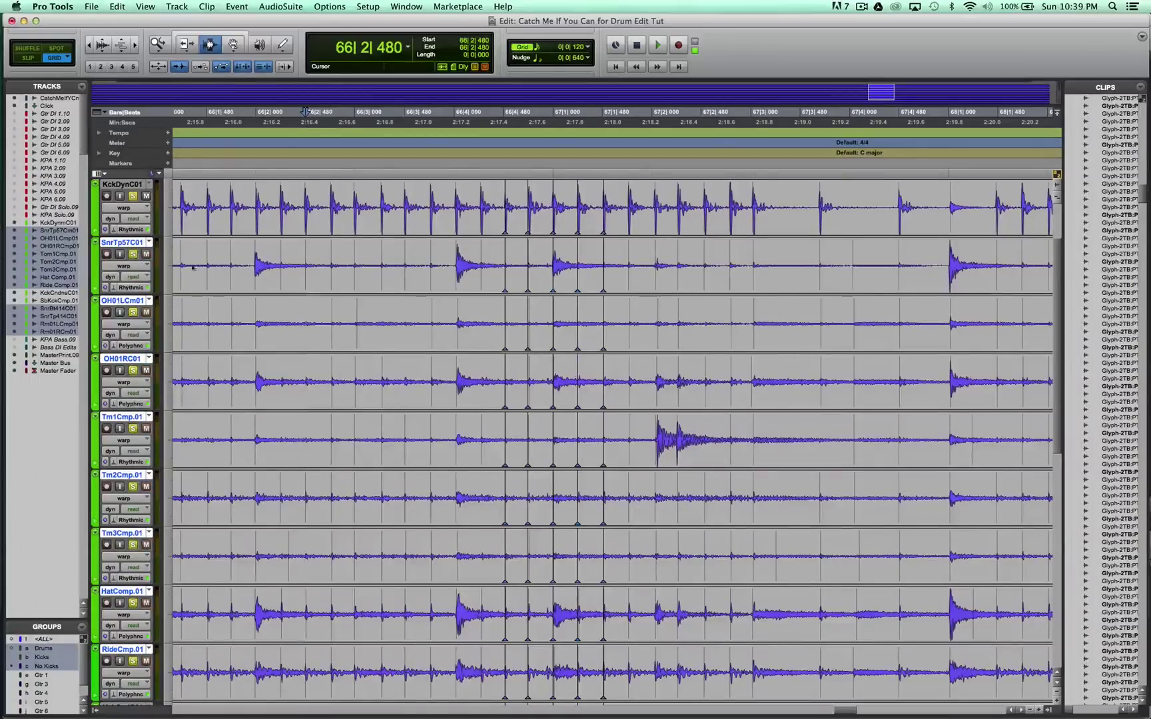
Examine the kick and snare hits on the drum tracks from bar 68 back to bar 51.
key(super+bracketleft)
scroll(508, 255, right, 5)
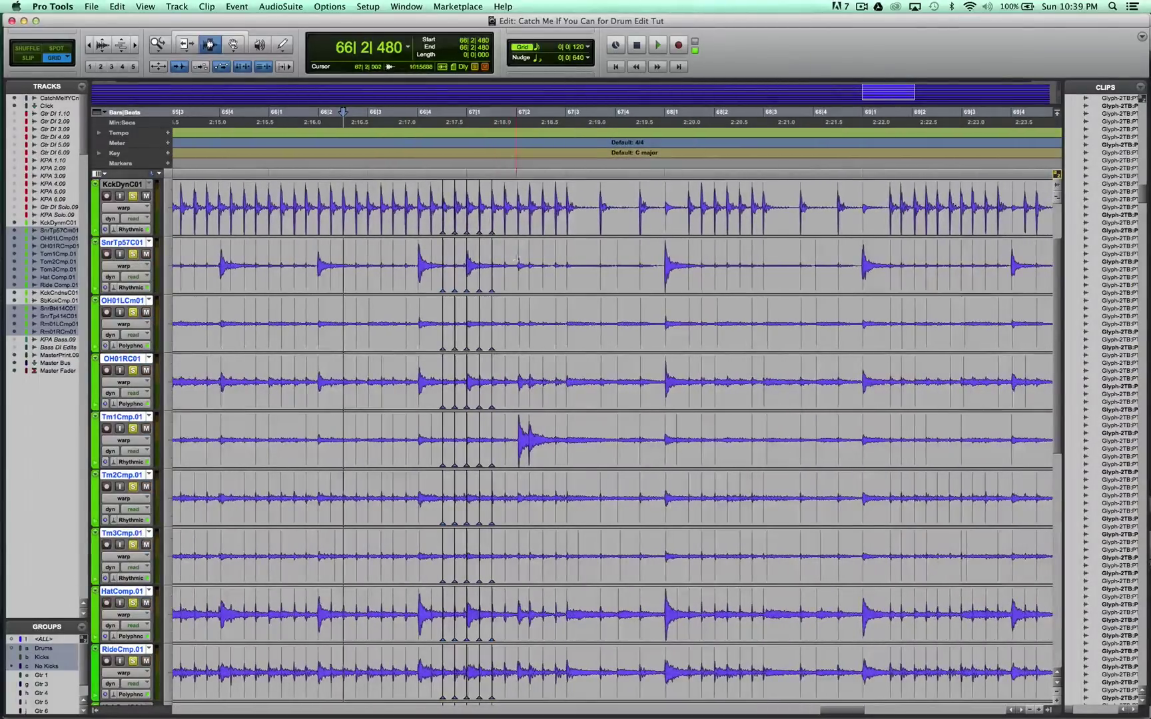
click(552, 264)
scroll(552, 266, left, 5)
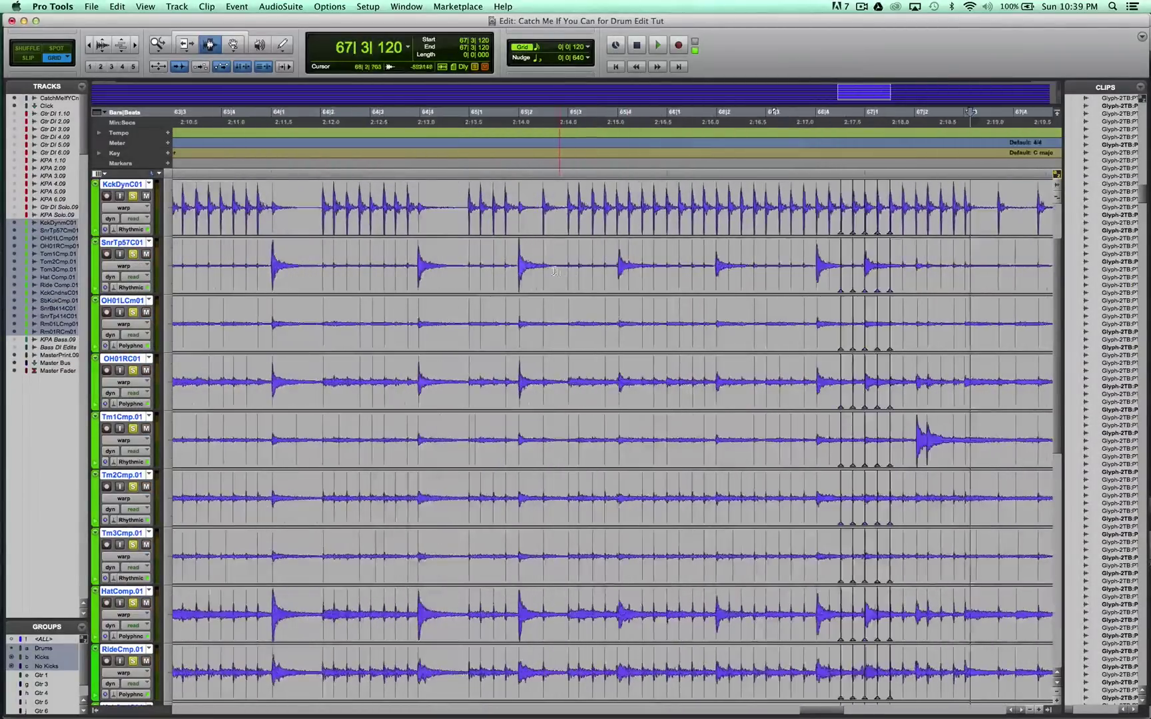
click(550, 267)
scroll(548, 267, left, 3)
click(549, 266)
key(super+bracketright)
scroll(544, 261, left, 4)
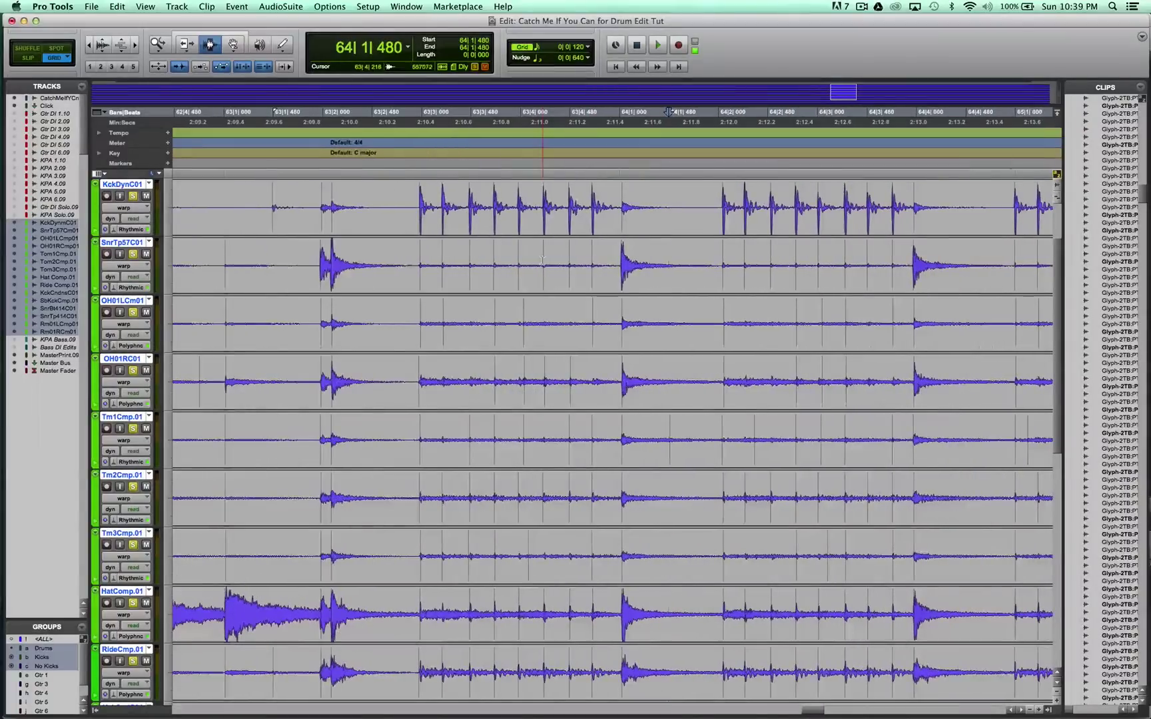
scroll(543, 259, left, 6)
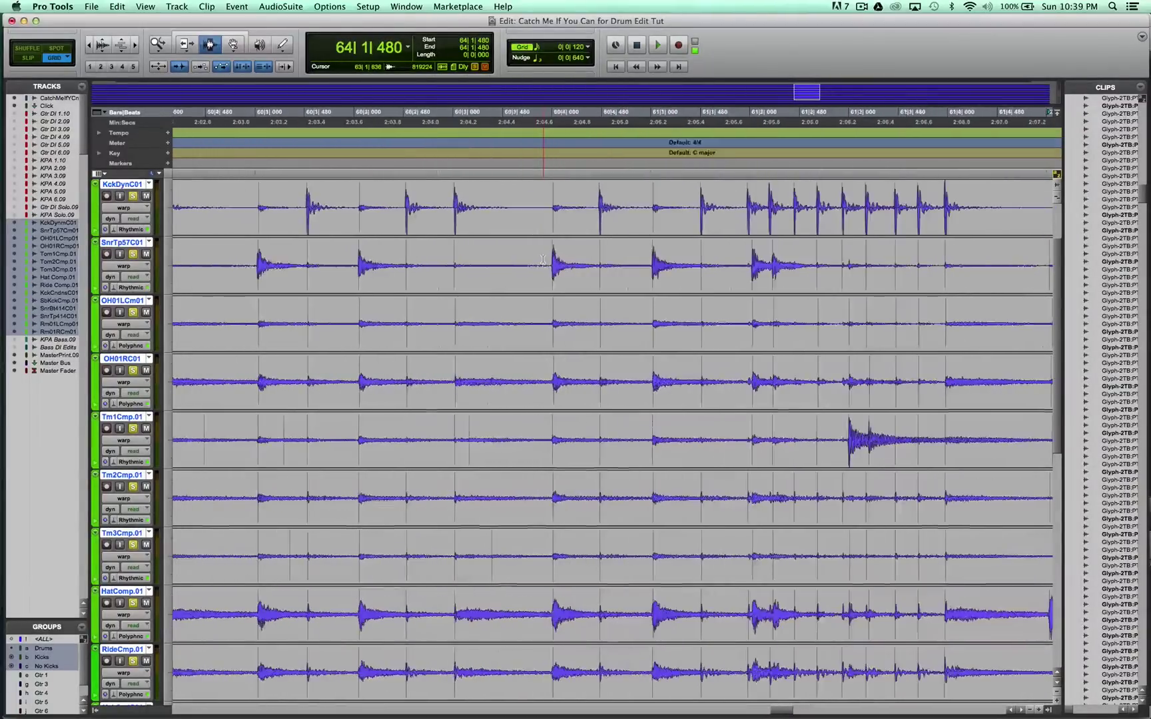
scroll(543, 258, left, 6)
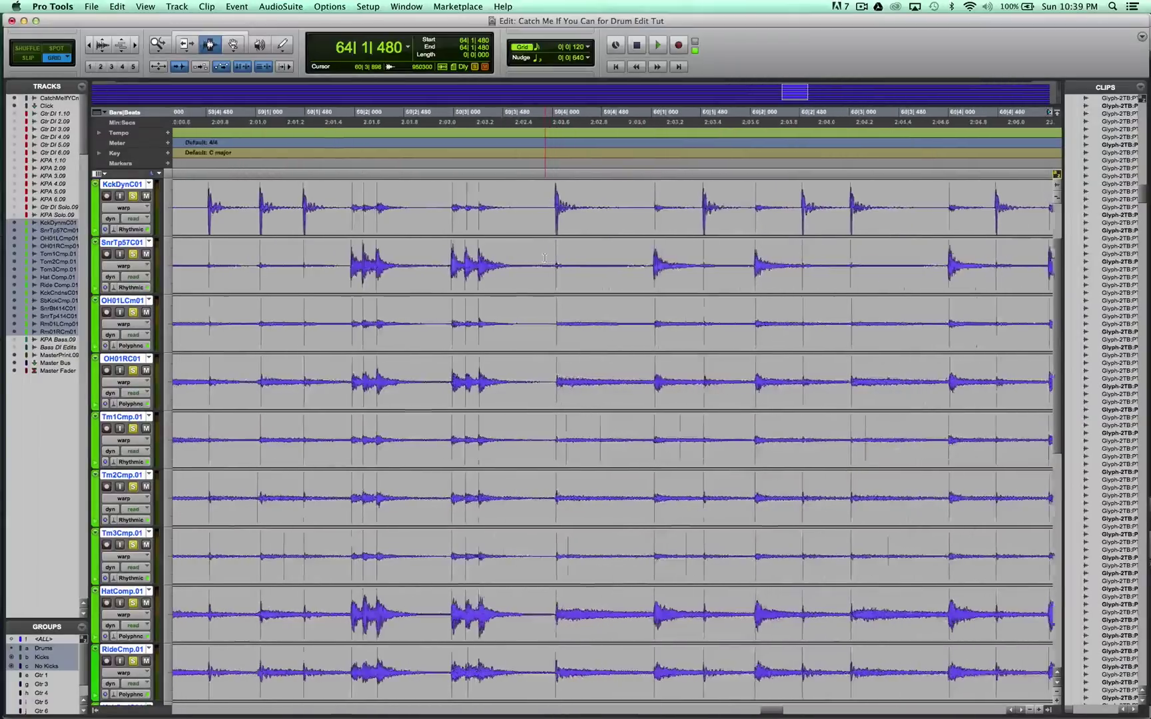
scroll(546, 257, left, 6)
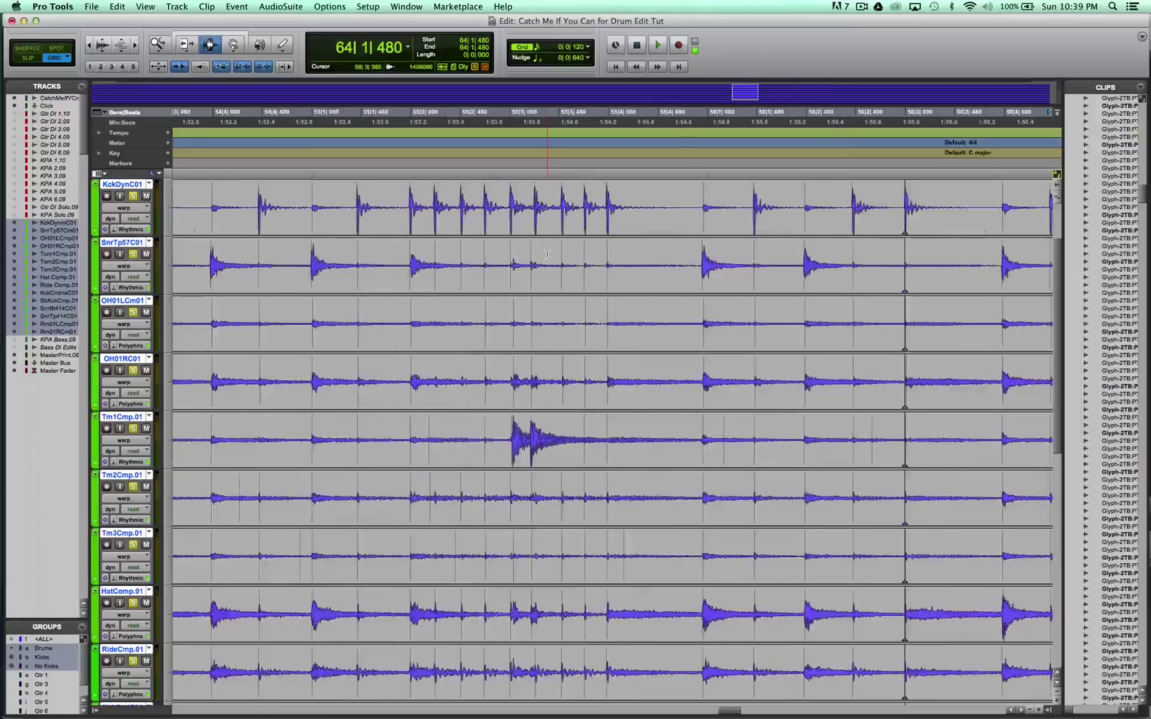
scroll(488, 253, left, 10)
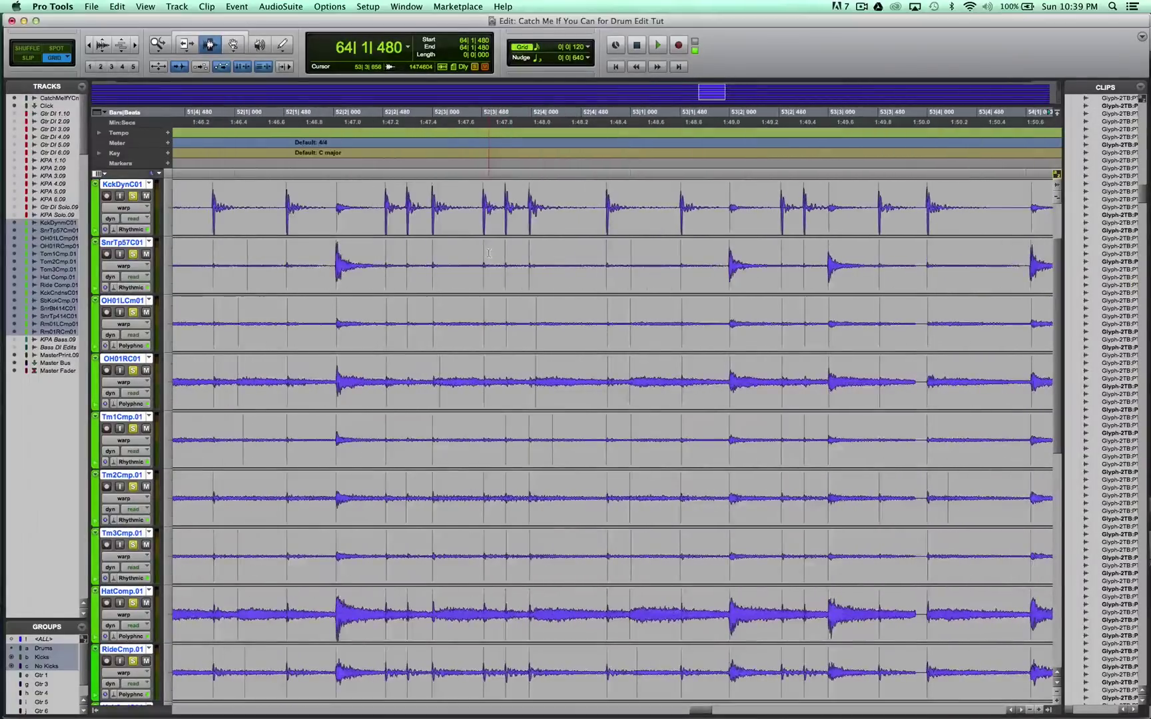
scroll(489, 253, up, 2)
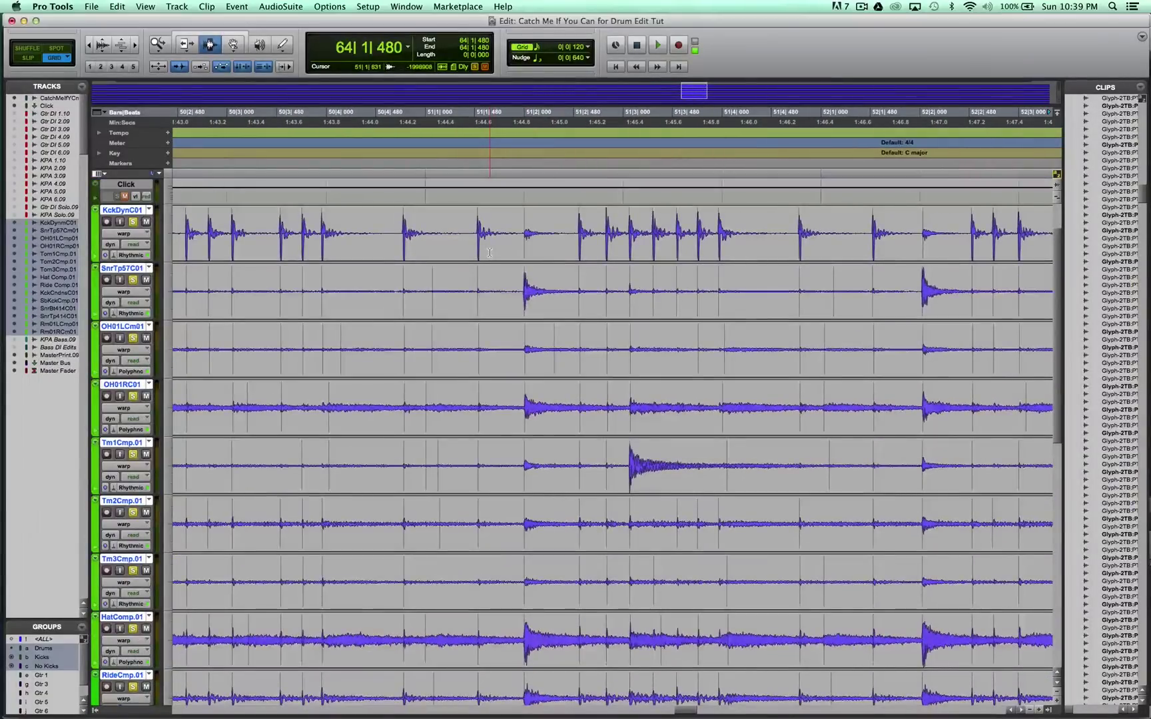
Review the drum hits forward from bar 52 to bar 64, comparing kick and snare placement.
scroll(489, 252, down, 1)
scroll(491, 250, right, 8)
scroll(491, 250, right, 15)
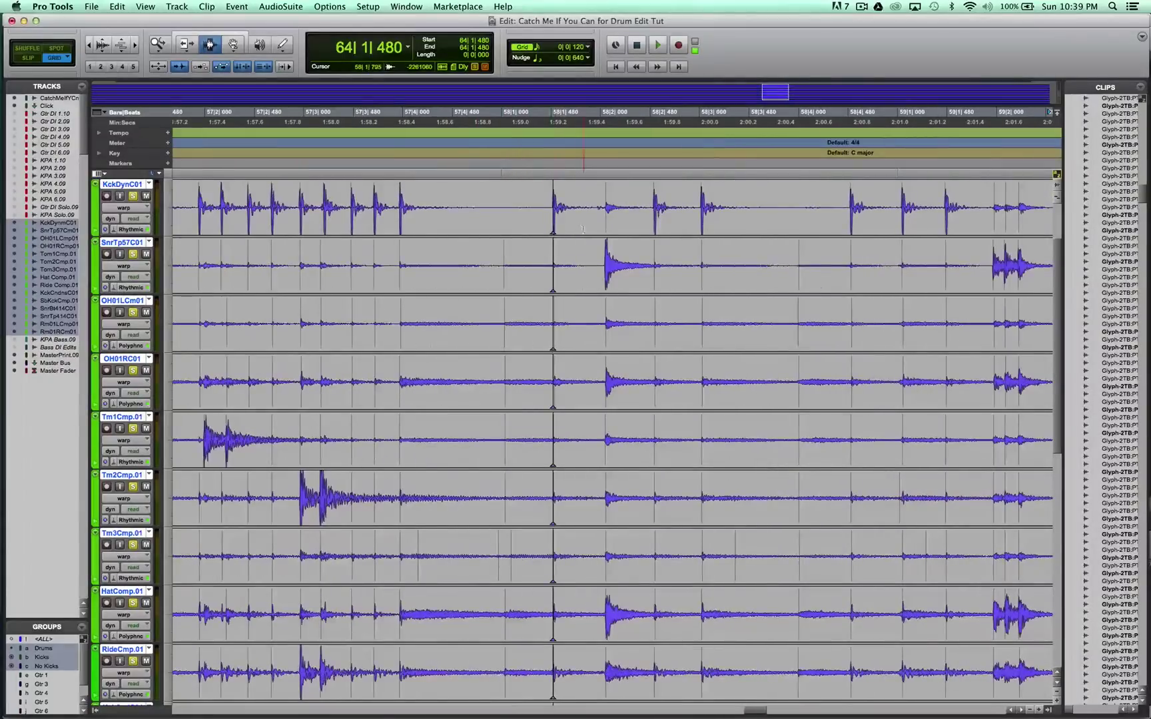
scroll(542, 229, right, 6)
scroll(684, 243, right, 4)
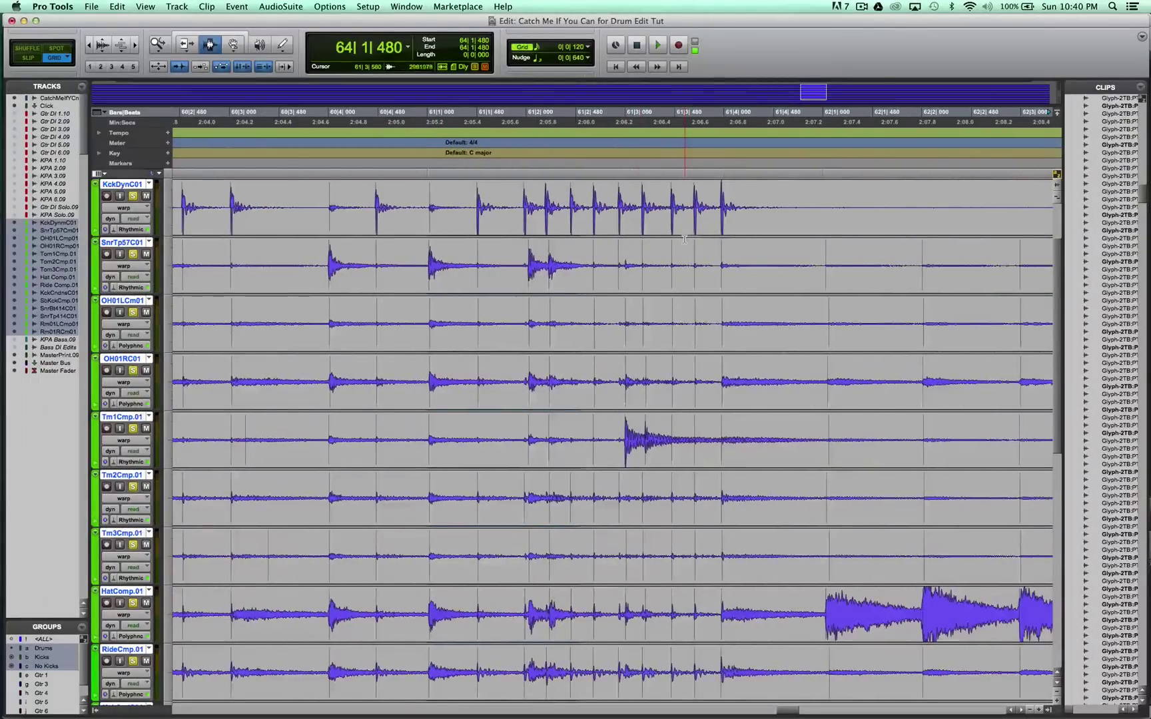
scroll(685, 243, right, 2)
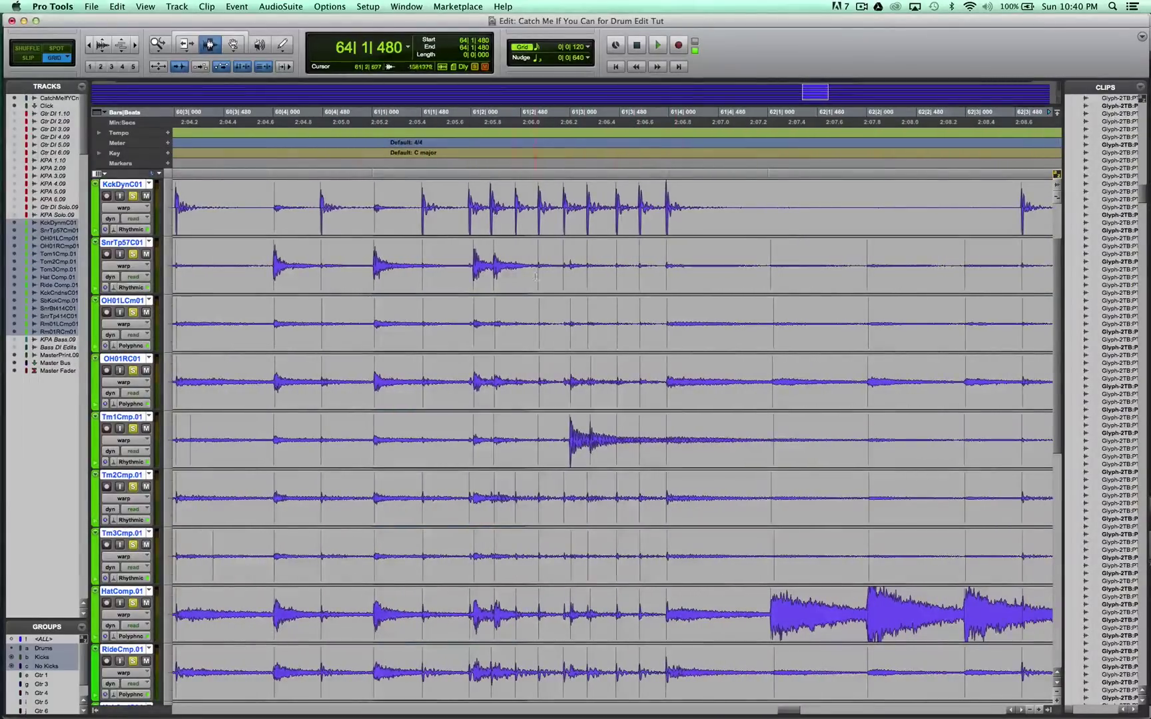
scroll(682, 255, right, 5)
scroll(730, 266, right, 1)
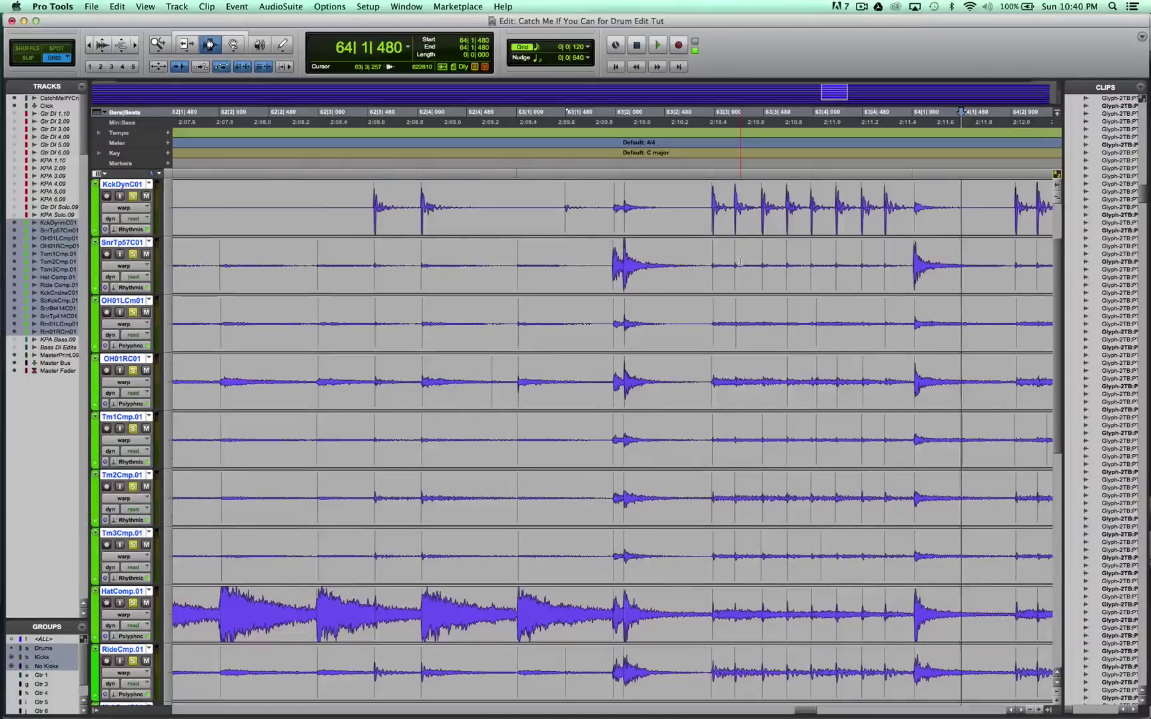
scroll(739, 261, right, 5)
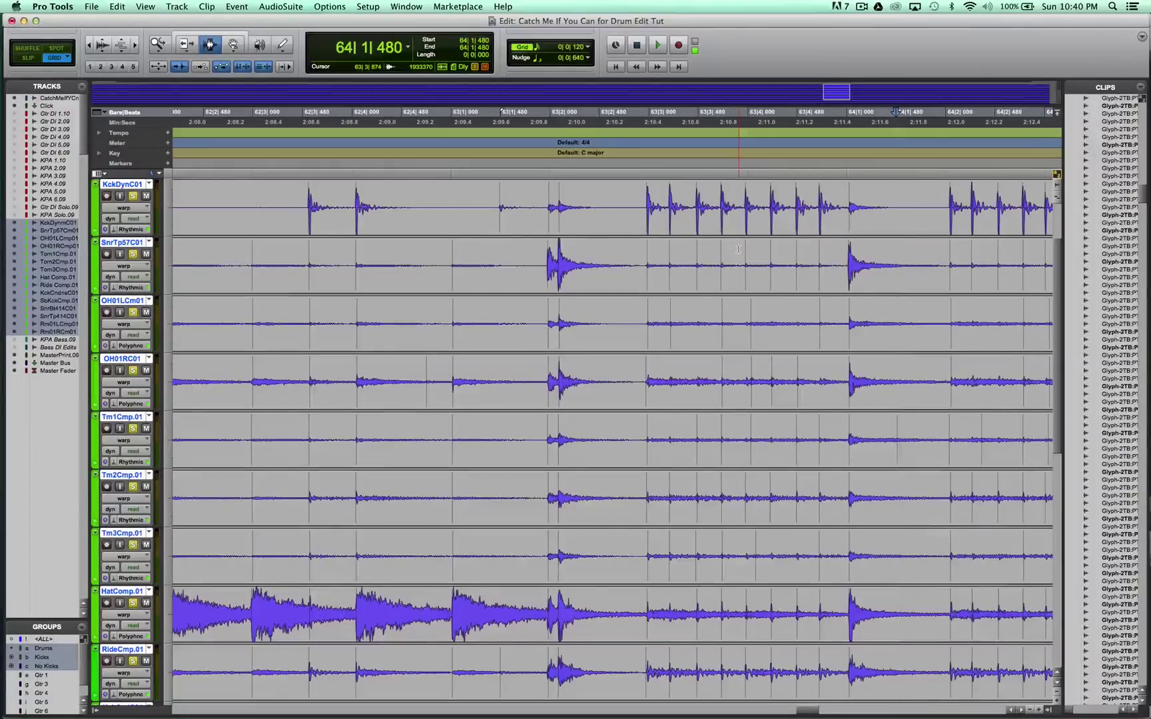
scroll(738, 249, right, 2)
scroll(773, 214, right, 4)
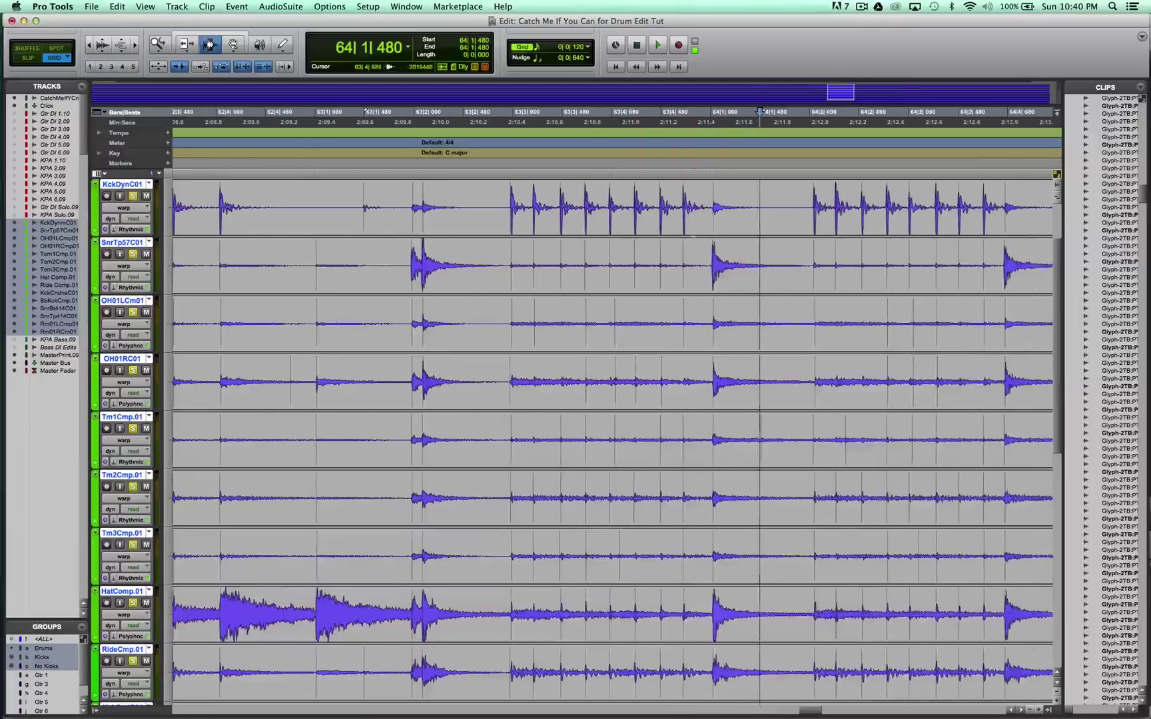
Place the edit cursor at the kick run's start, 63|3|000, and examine the drum passage through bar 67.
click(512, 224)
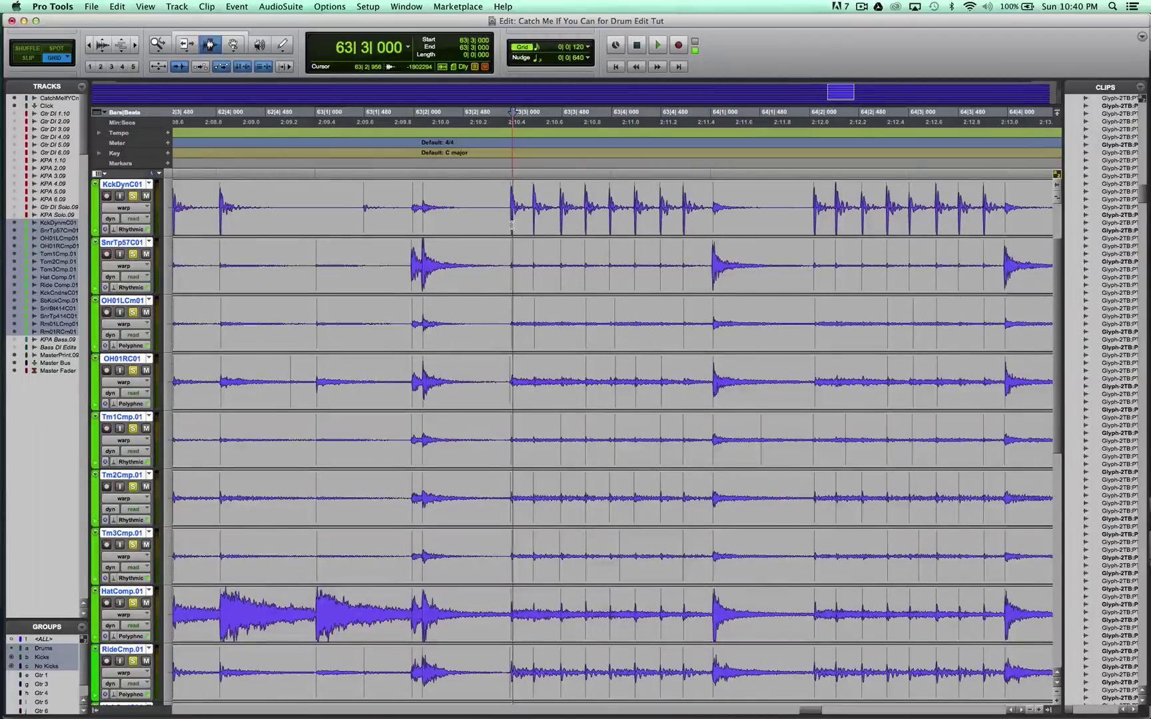
scroll(525, 230, right, 20)
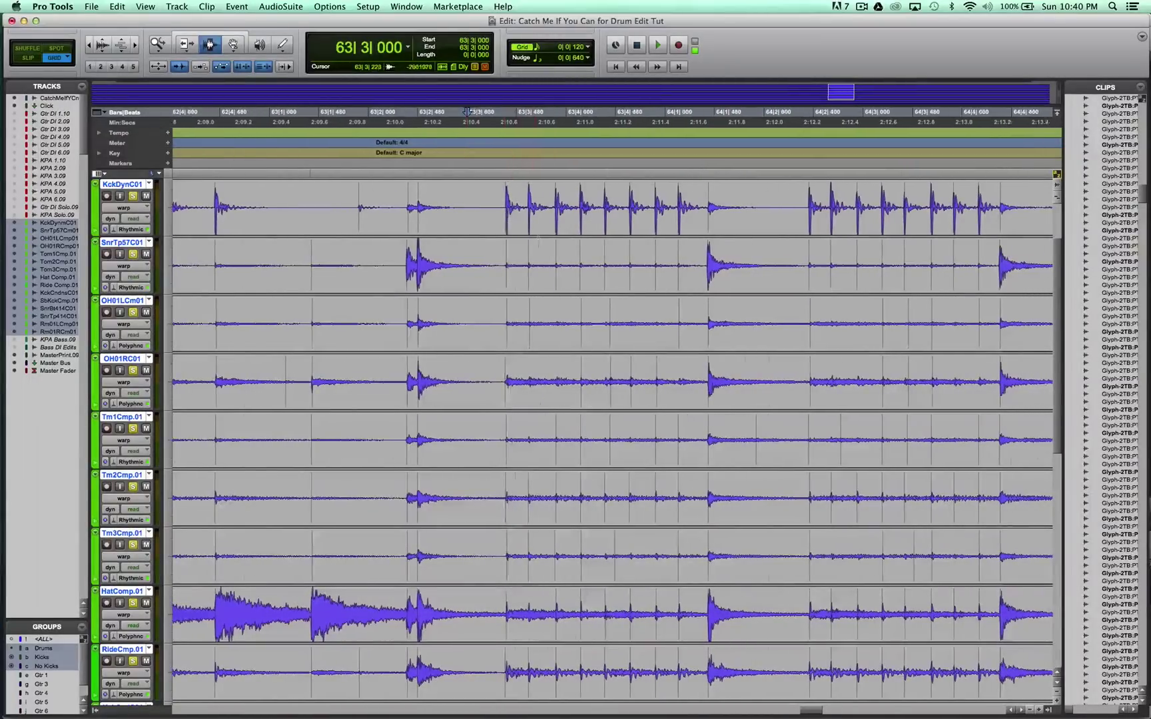
key(super+bracketleft)
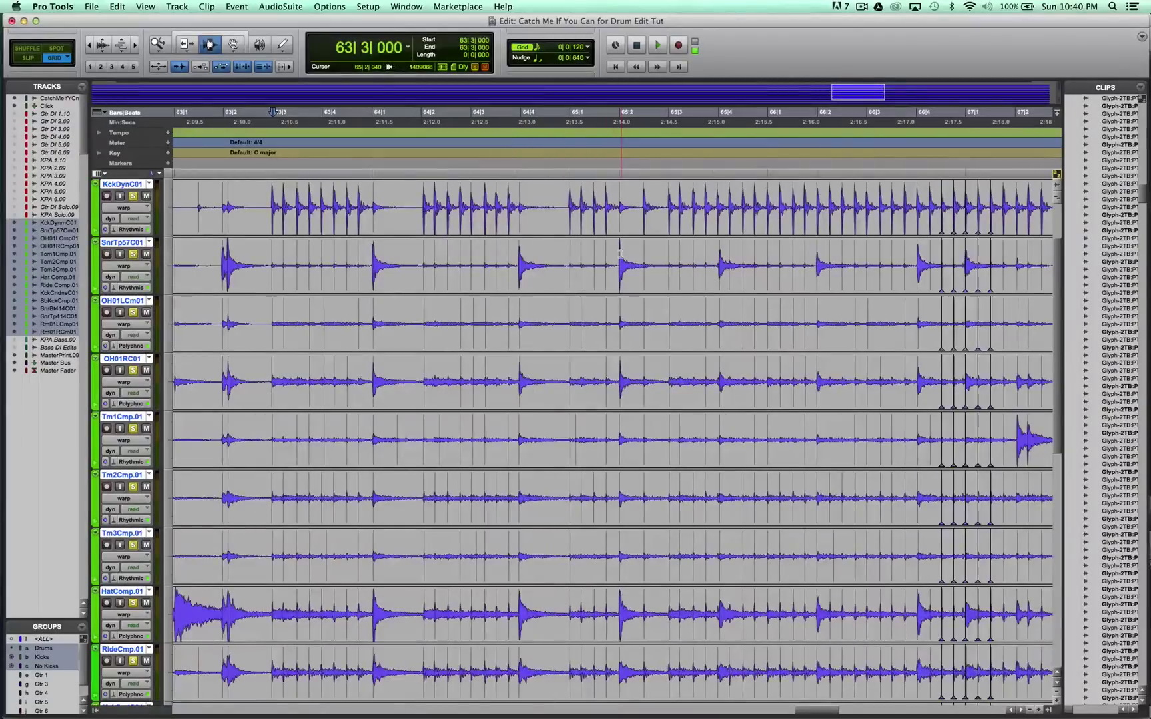
key(F8)
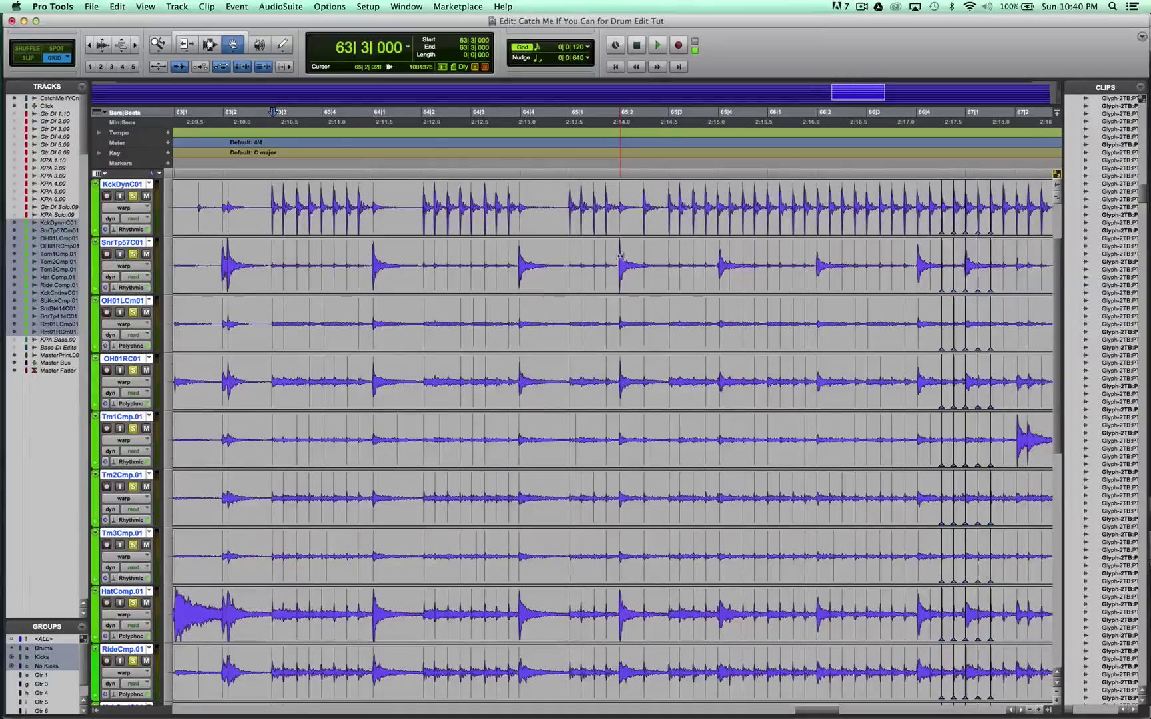
scroll(620, 256, right, 1)
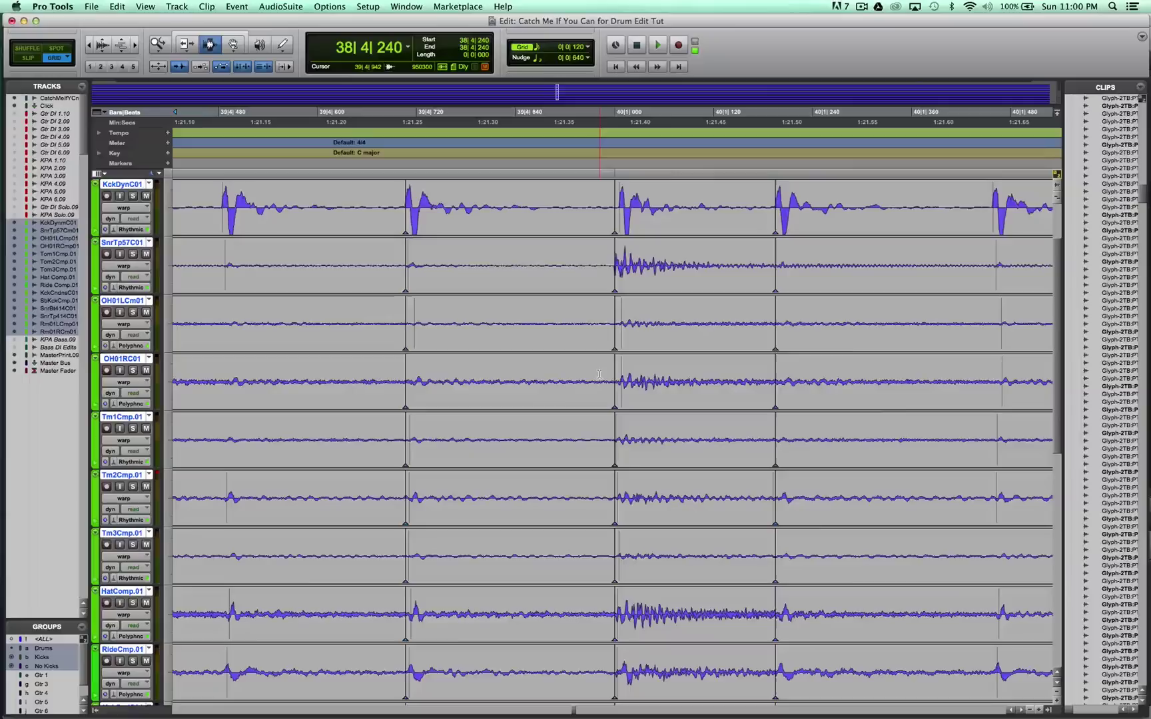
Place the edit cursor at 40|1|000 on the drum tracks and examine the snare hit and late kick hit there closely.
click(545, 341)
click(453, 308)
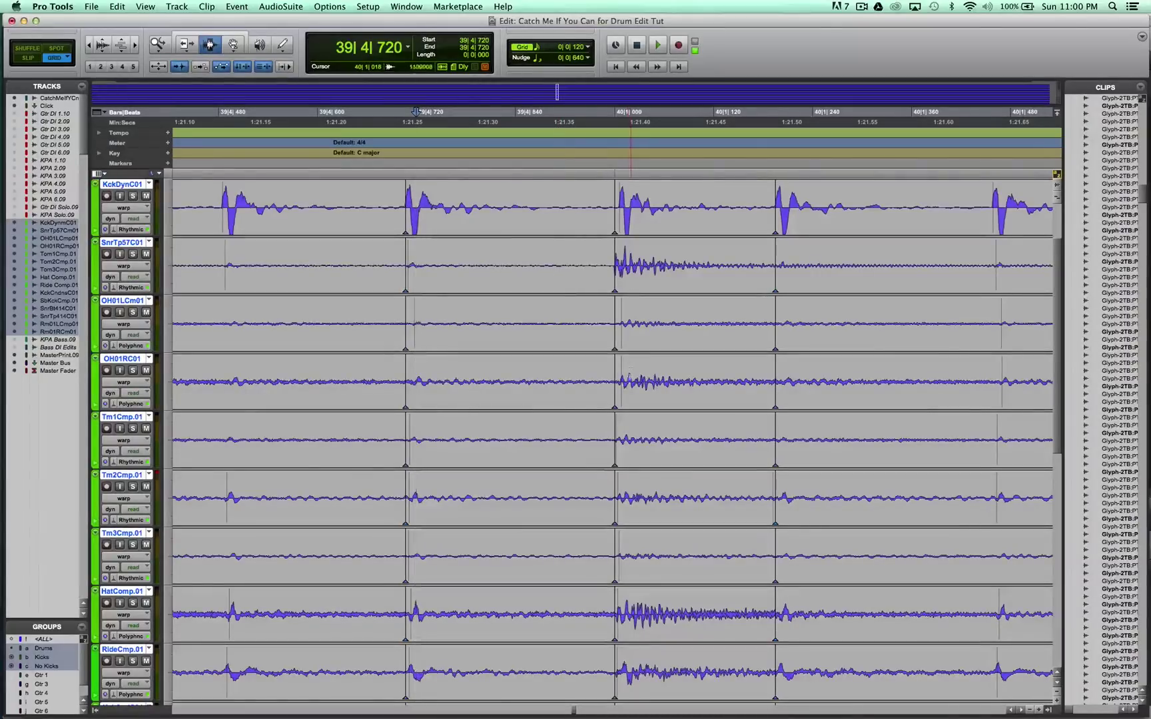
click(614, 362)
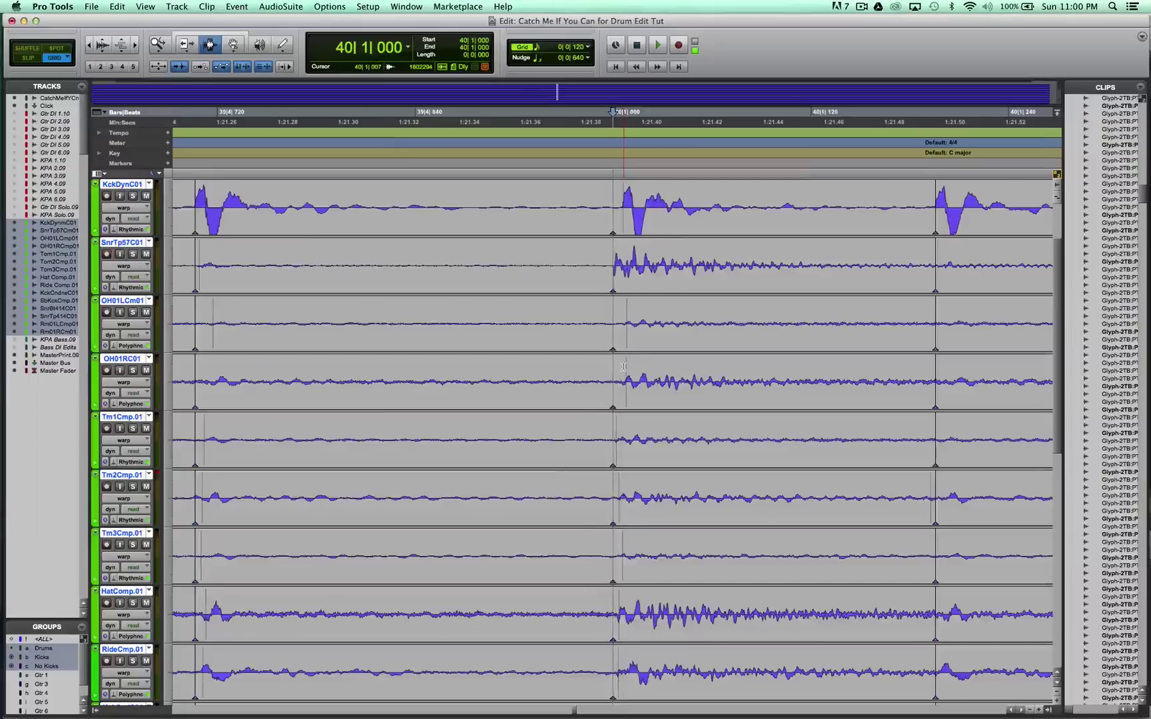
key(super+bracketright)
key(super+bracketright)
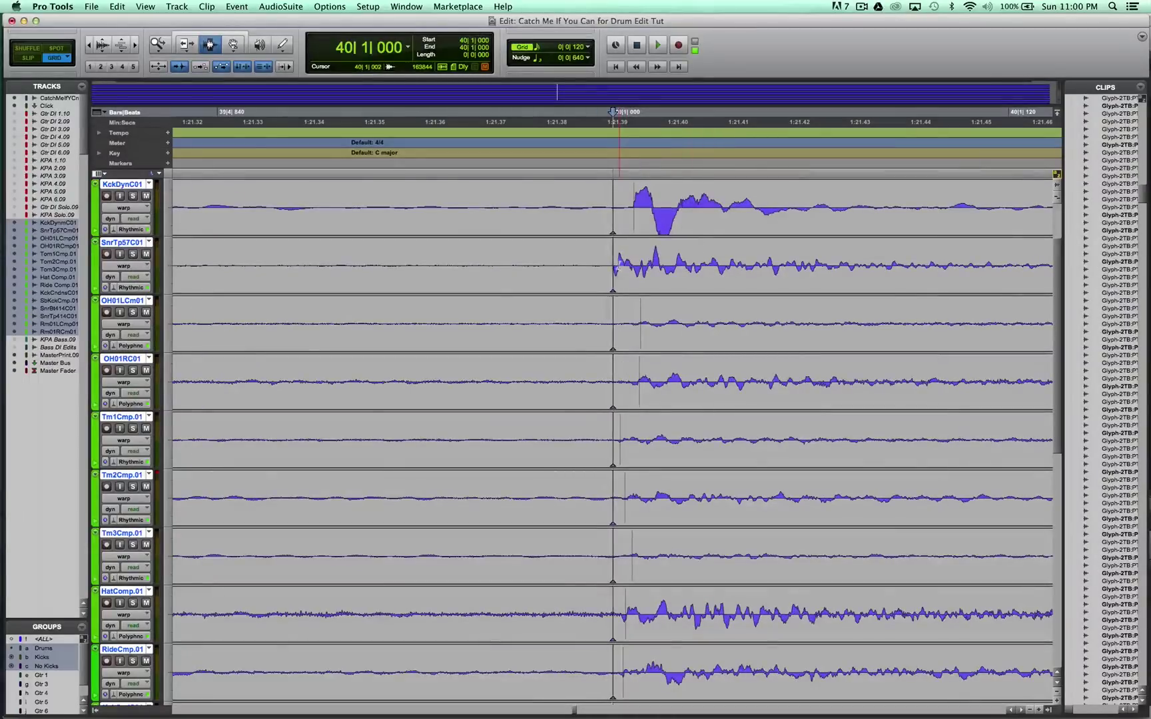
key(F8)
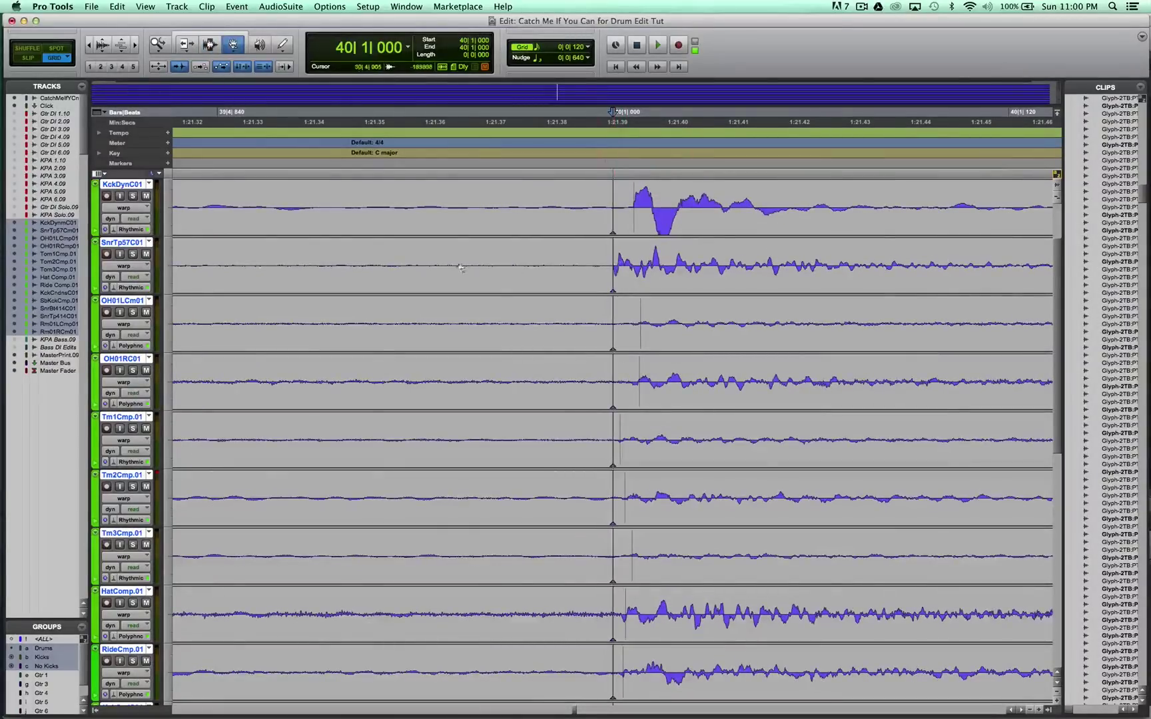
Play the drum tracks from 39|4|840 and stop playback.
click(217, 112)
key(space)
key(space)
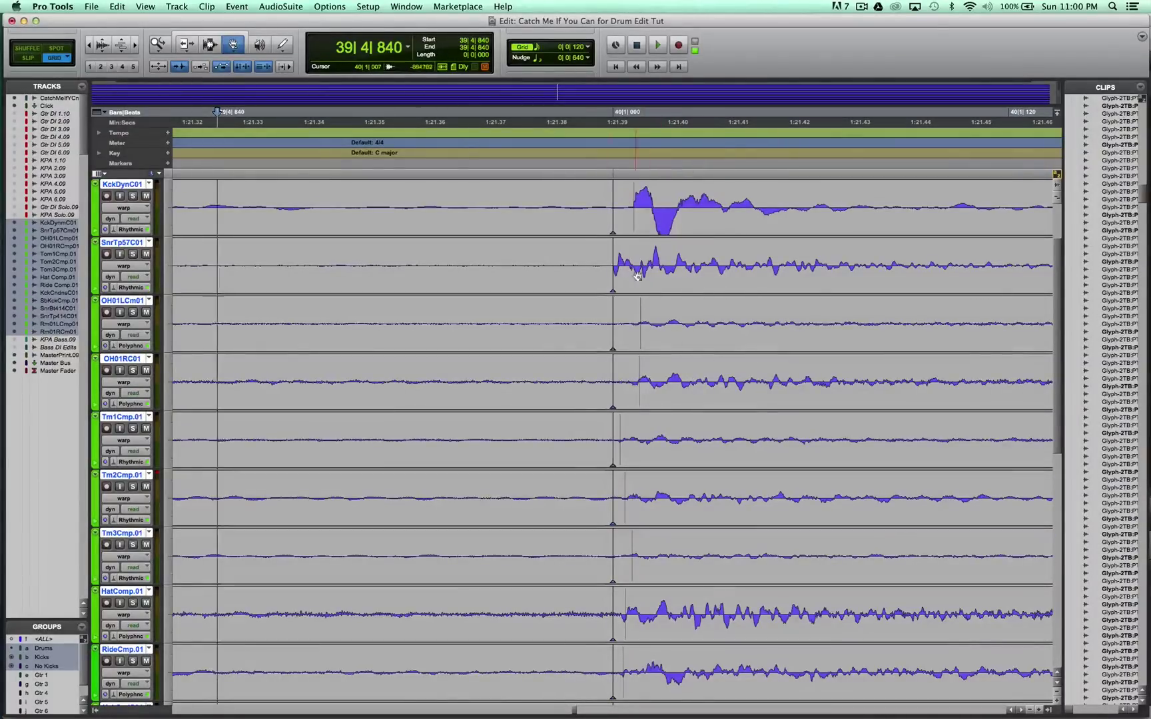
Add a warp marker at the late kick hit after 40|1|000 on all drum tracks and pull it close to the snare's marker.
click(638, 373)
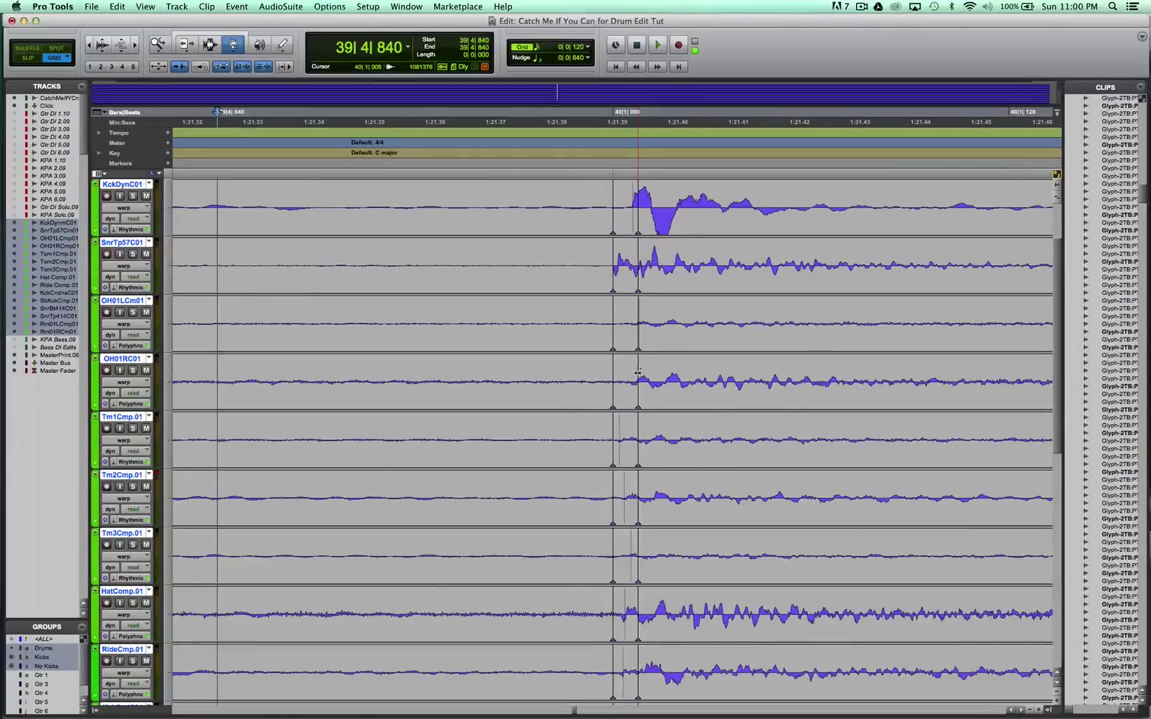
drag(638, 373, 620, 382)
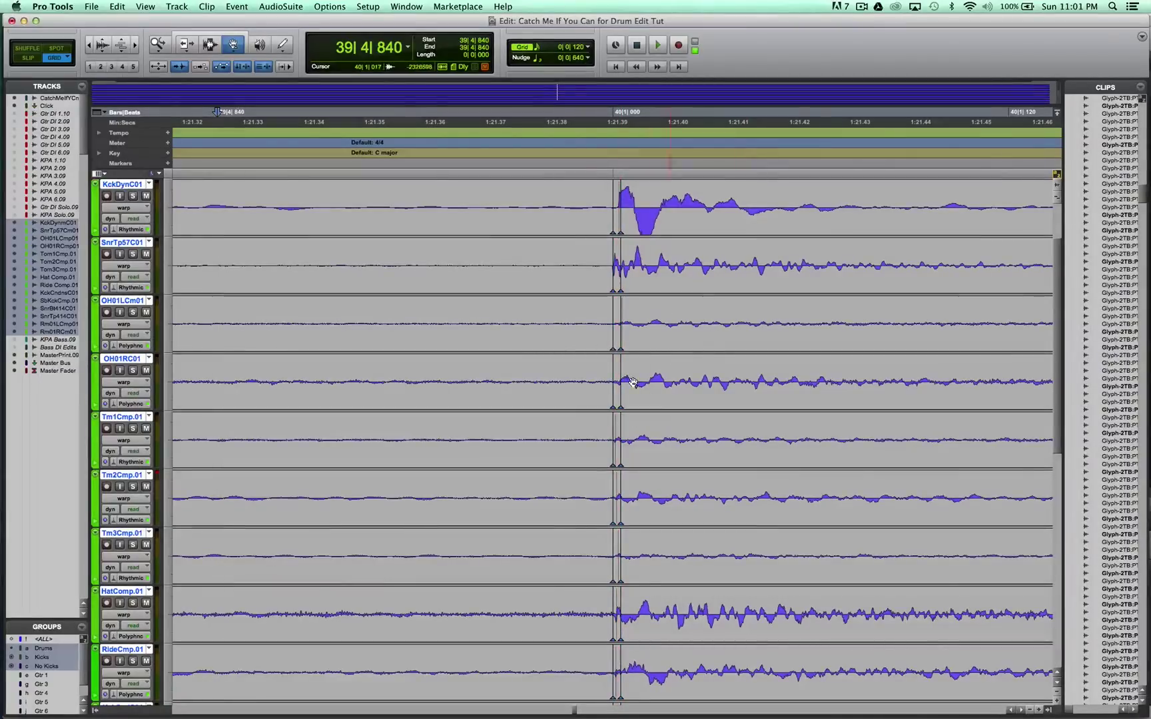
key(super+space)
click(664, 291)
Play the warped drum hits from 39|4|720 and stop playback.
key(F7)
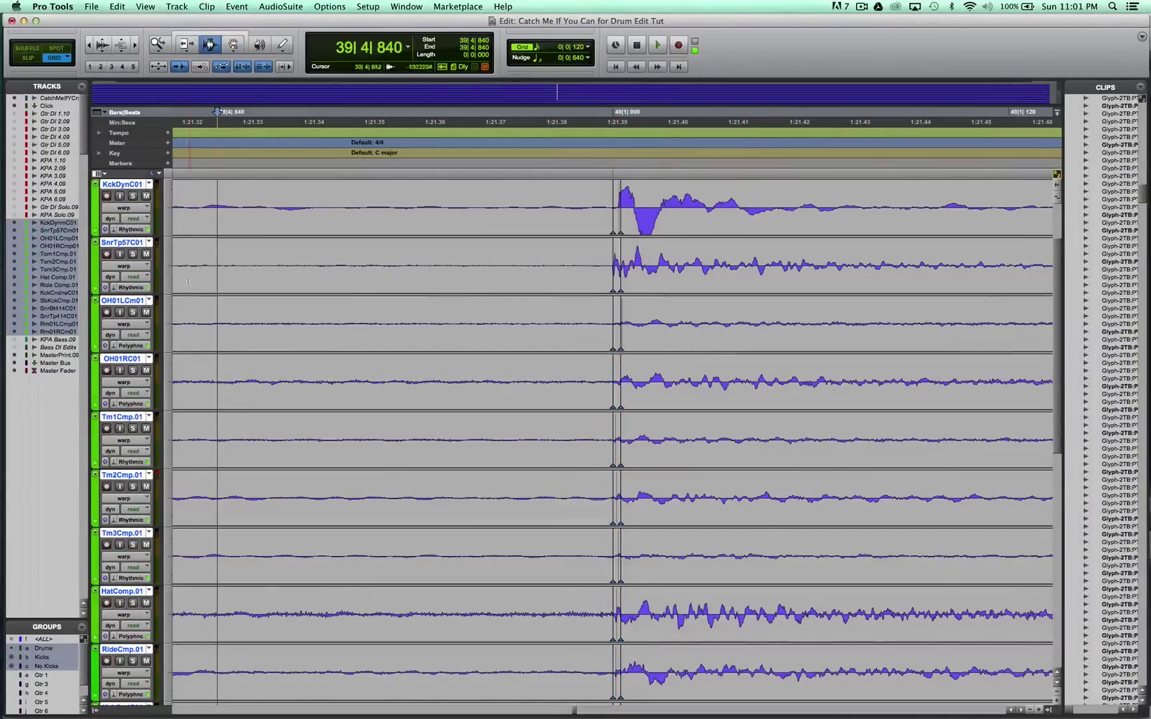
key(super+bracketleft)
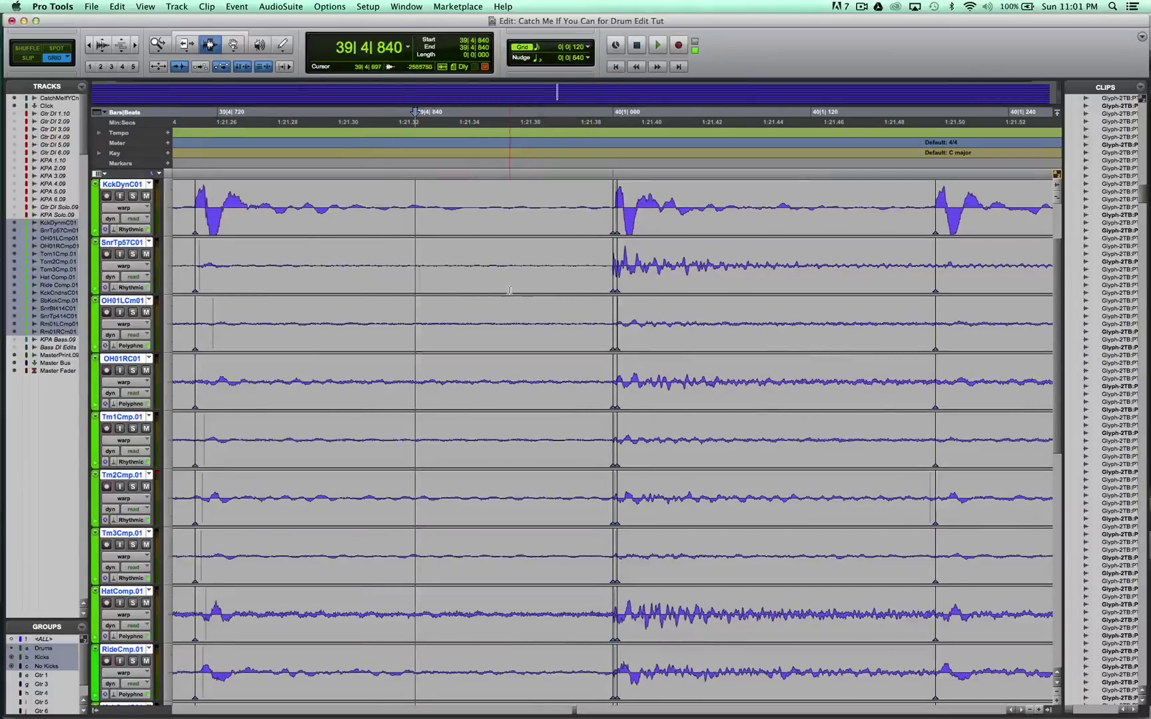
key(space)
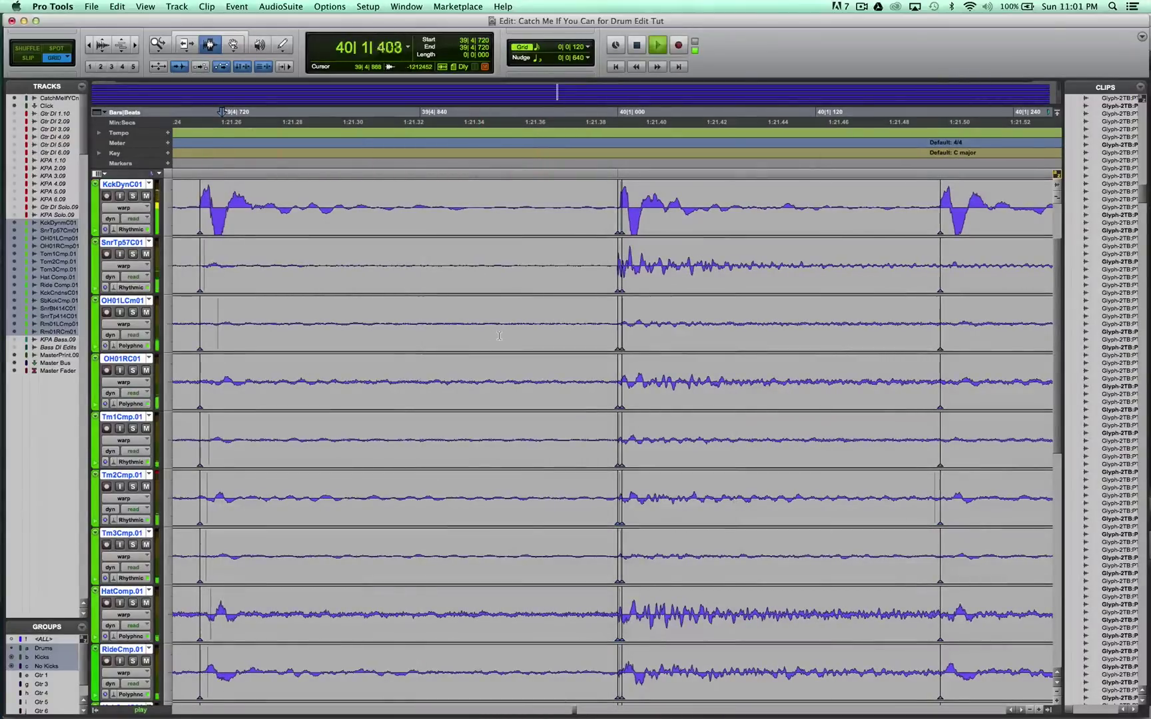
key(space)
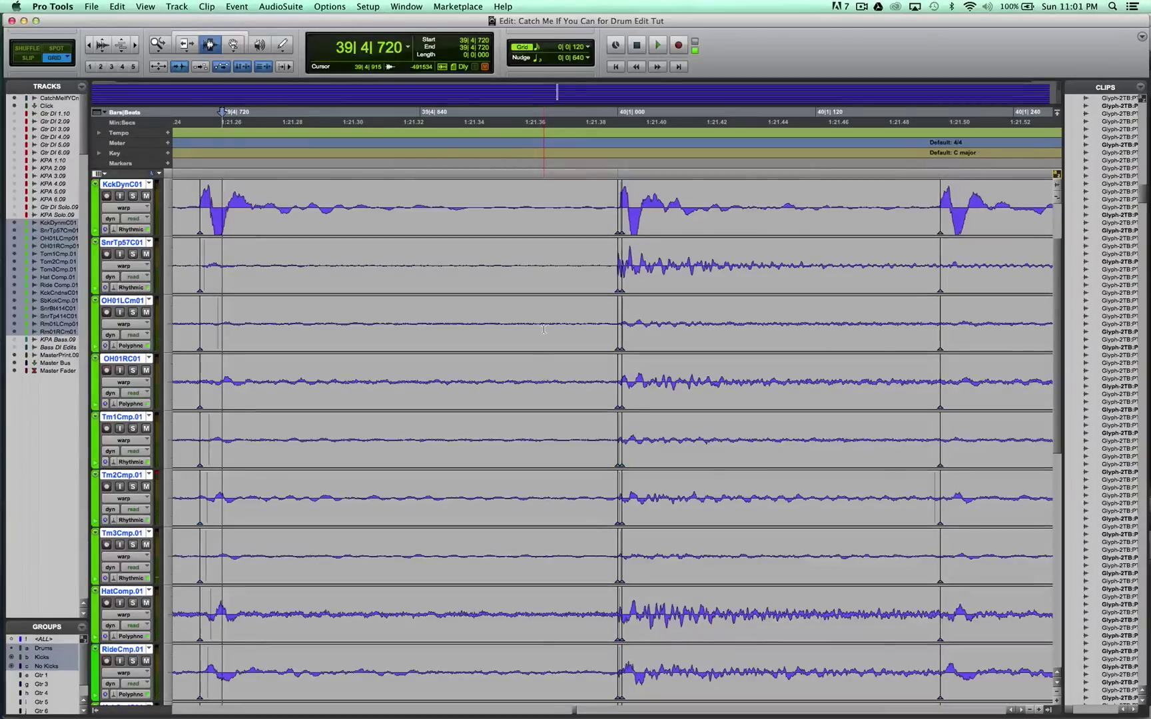
Place the edit cursor at 40|1|000 and inspect the closely spaced warp markers on the kick and snare hits.
key(Tab)
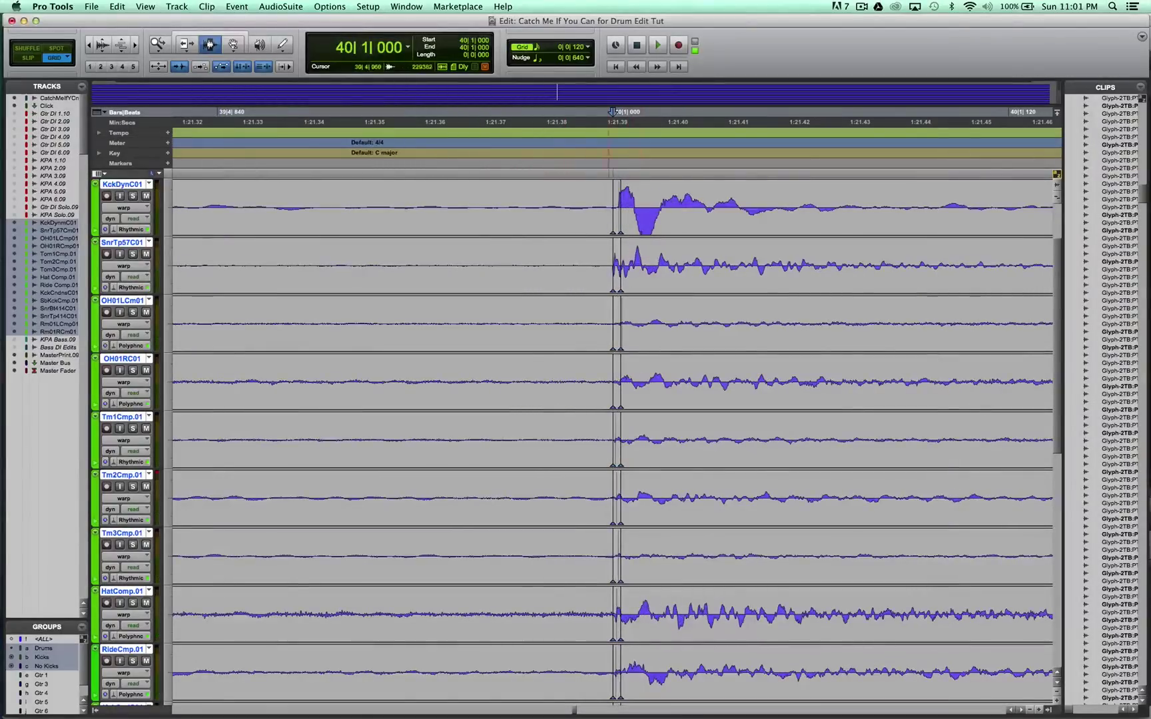
key(r)
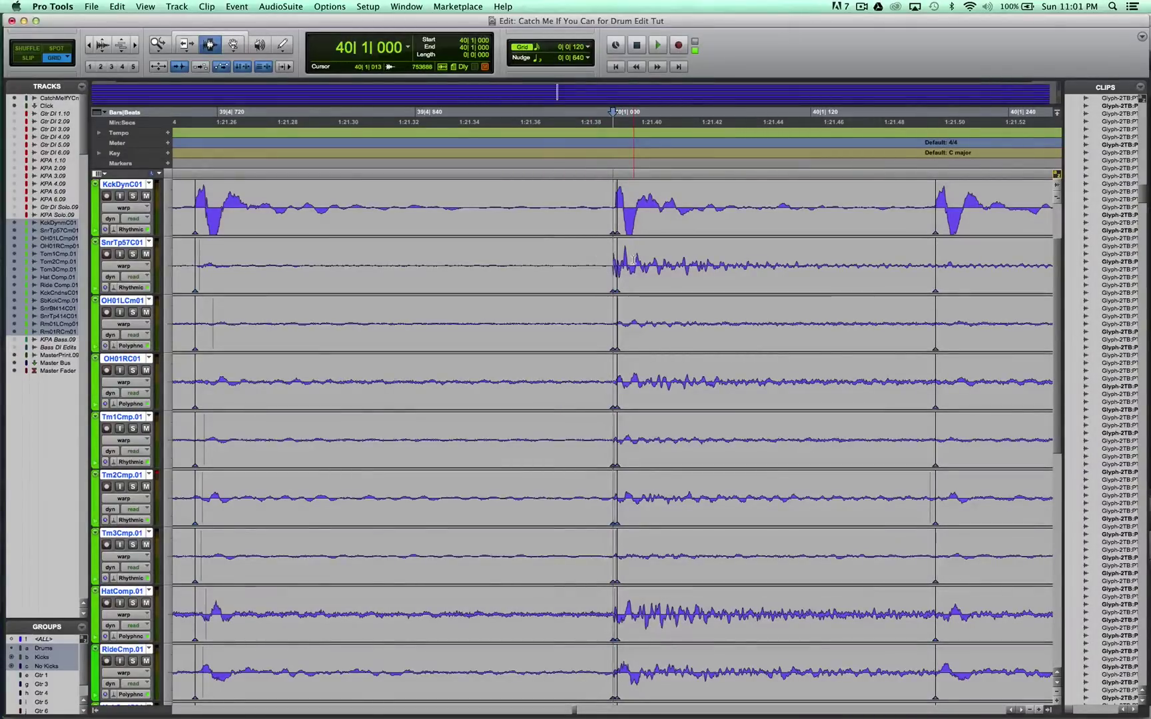
key(minus)
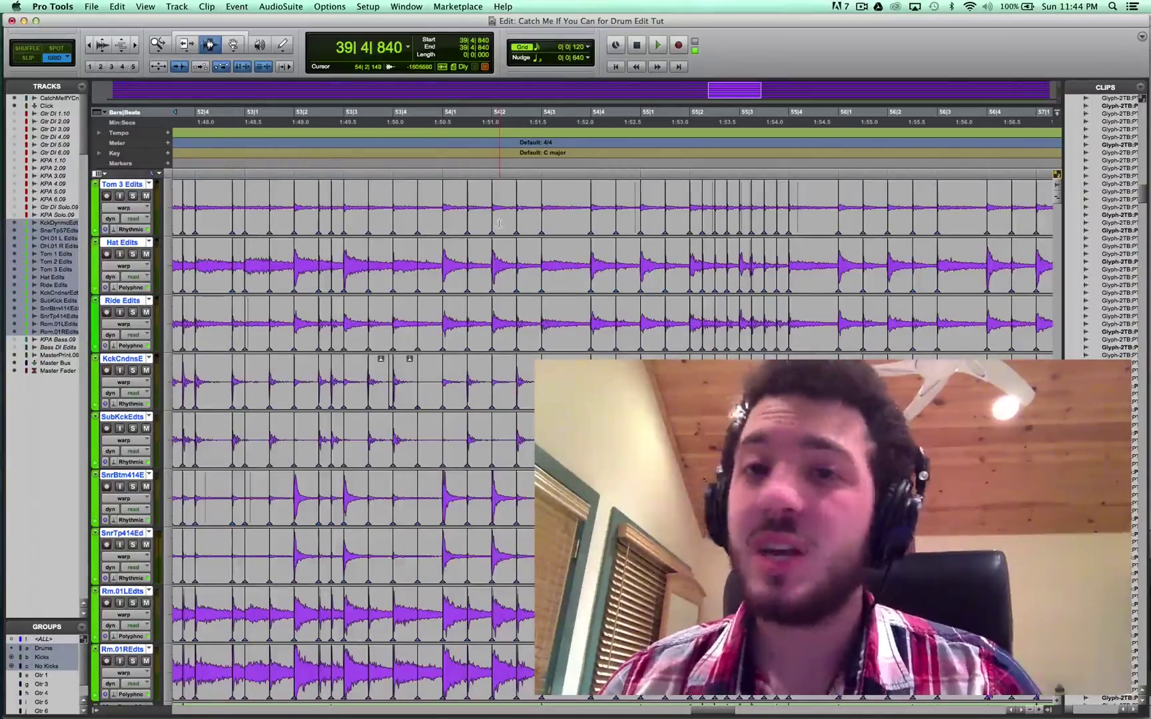
Select the range from 51|4|240 to 52|1|240 across the edited drum tracks.
scroll(503, 270, down, 4)
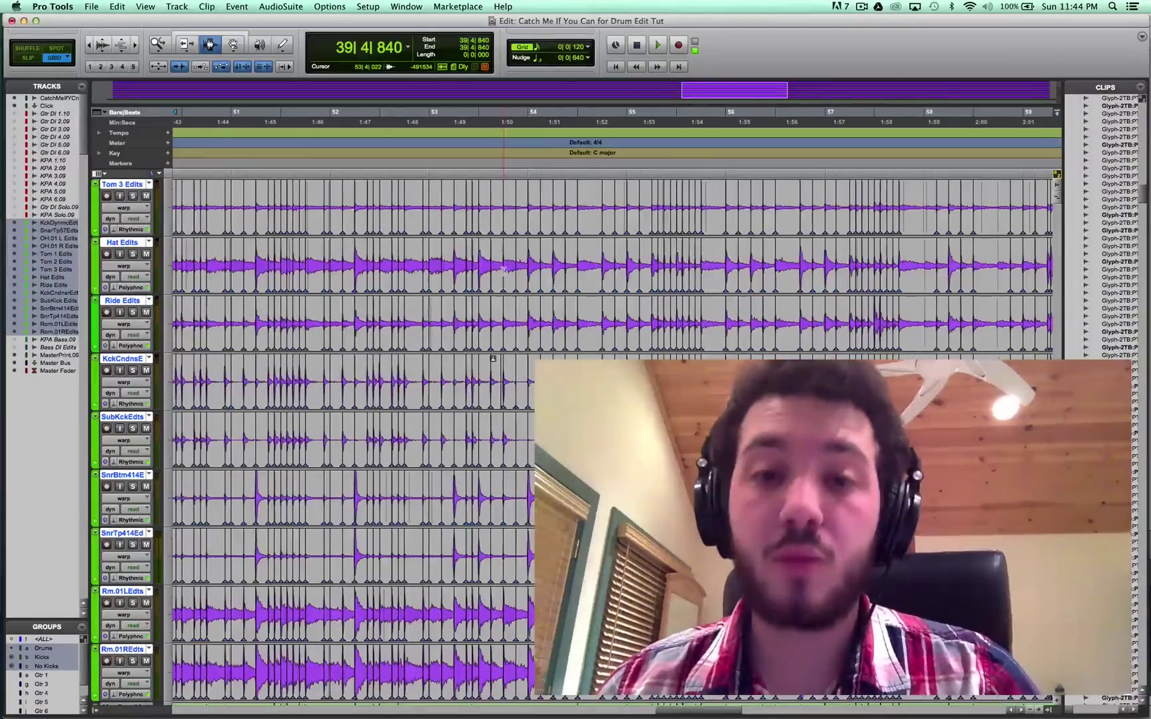
click(432, 310)
scroll(419, 309, left, 10)
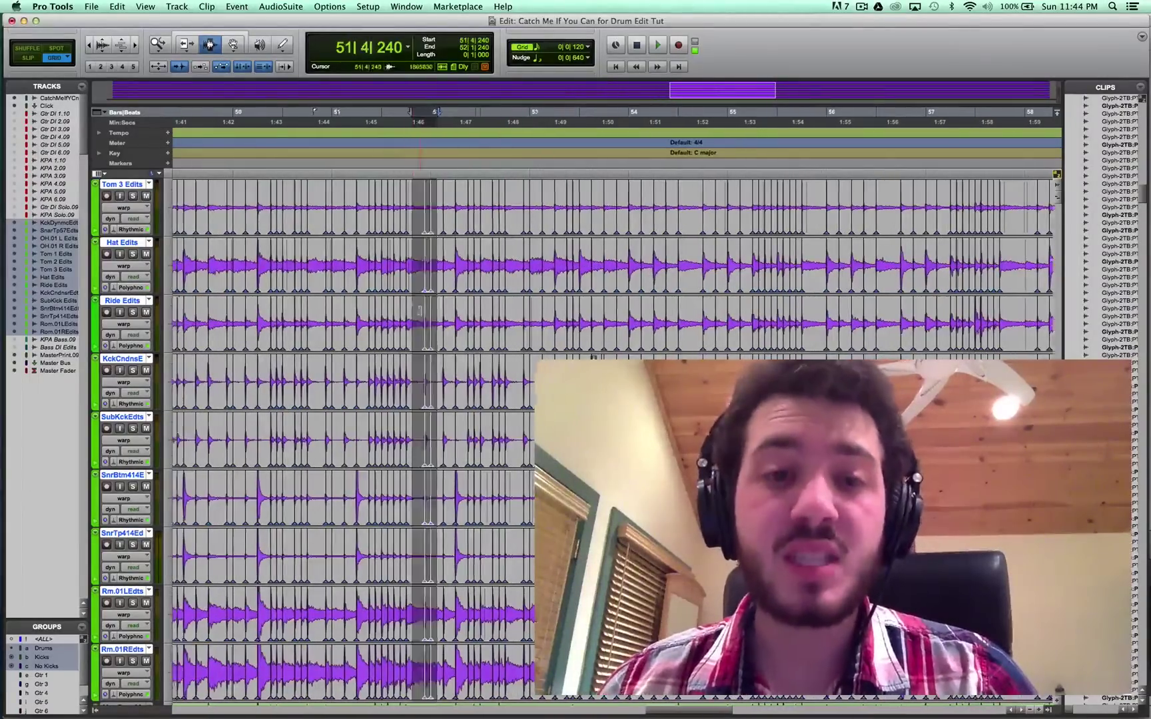
Place the edit cursor at 2|4|240, just before the first drum hits, and review the edited tracks from the kick track down.
scroll(416, 309, down, 1)
scroll(399, 300, left, 15)
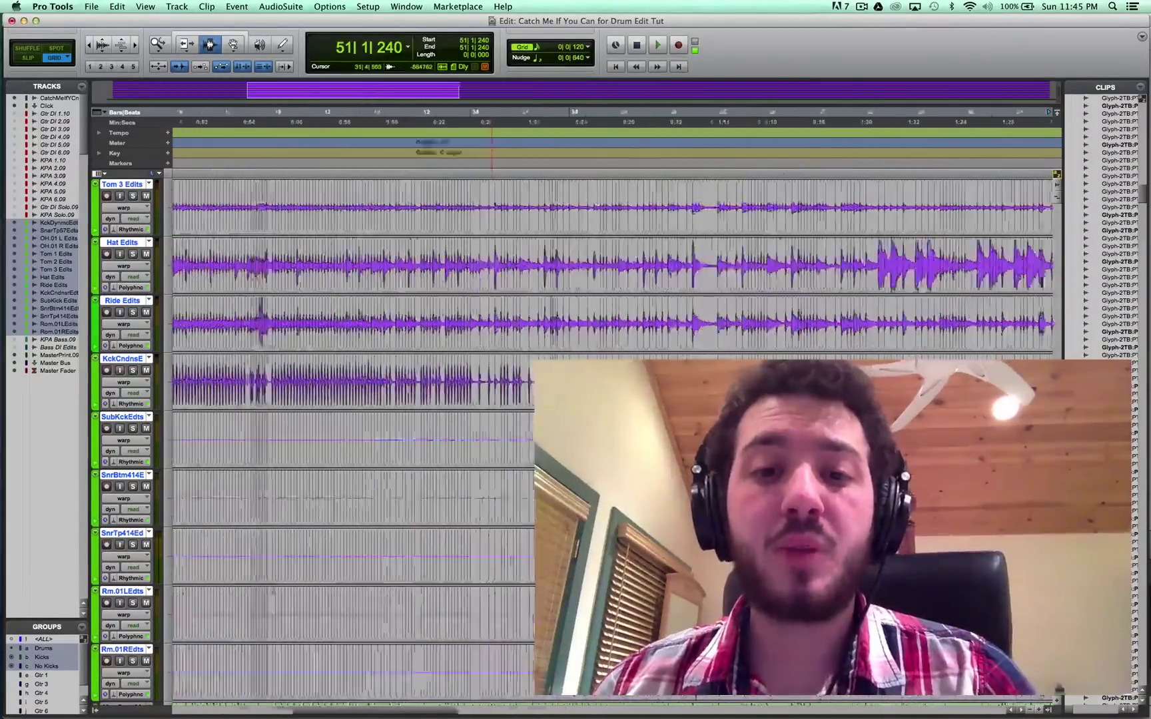
click(264, 280)
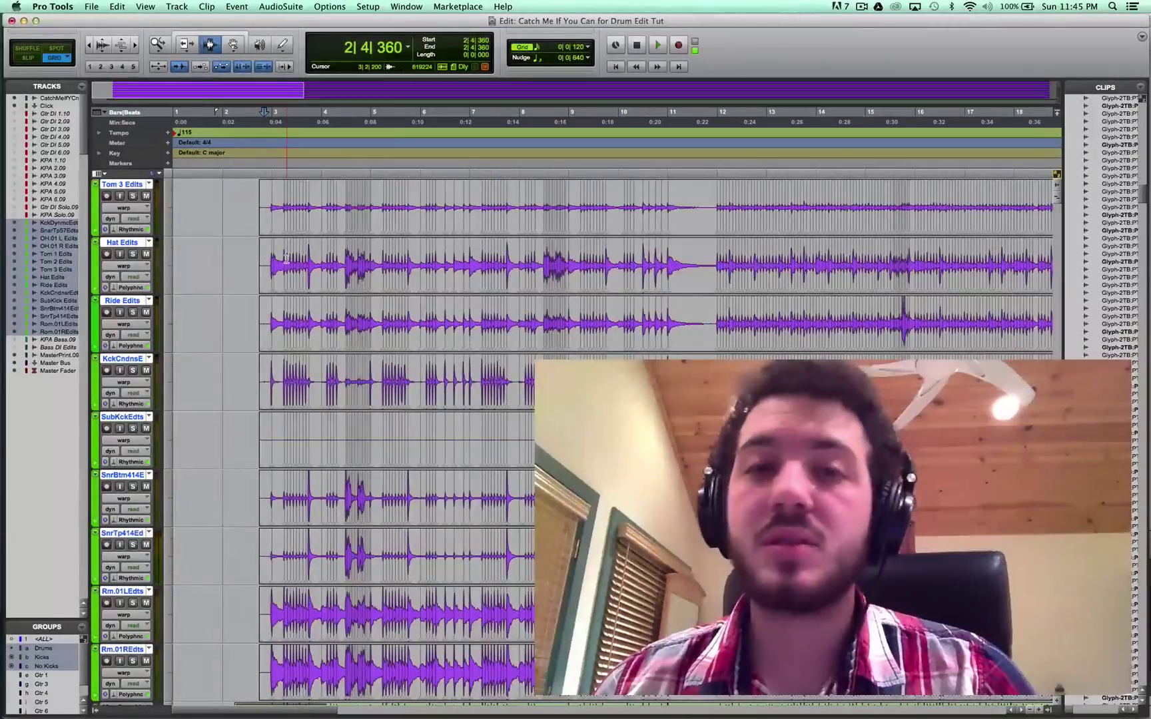
scroll(307, 261, up, 1)
click(355, 263)
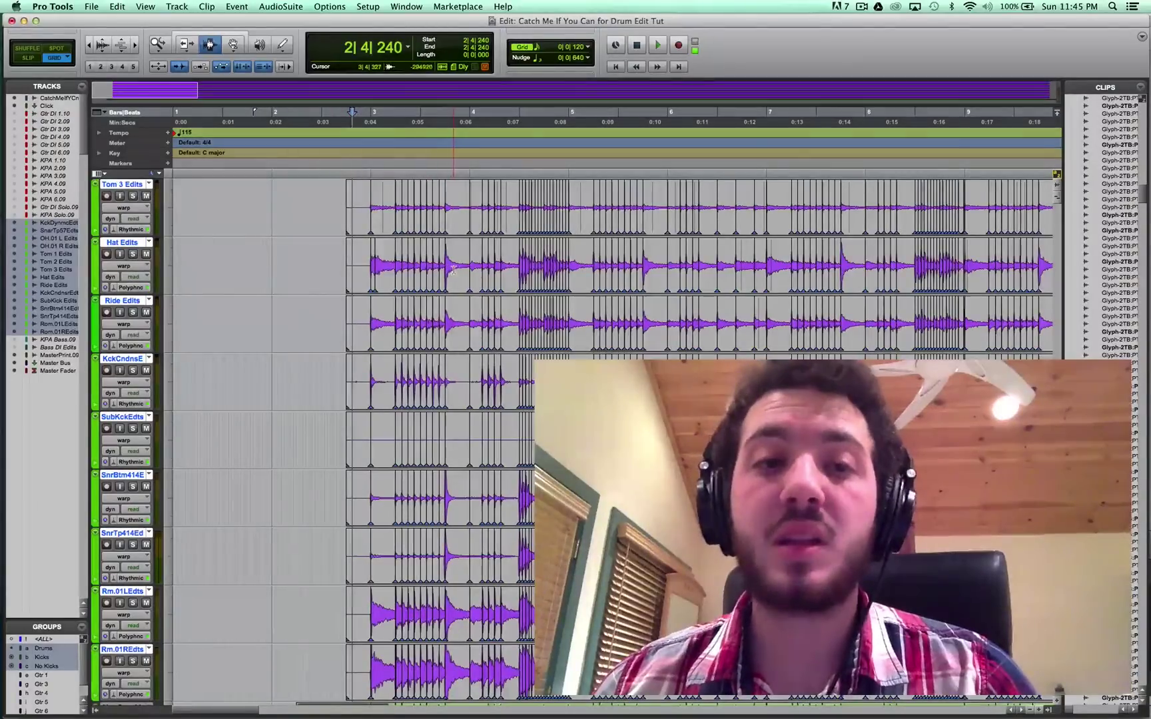
scroll(450, 268, up, 1)
scroll(453, 270, up, 3)
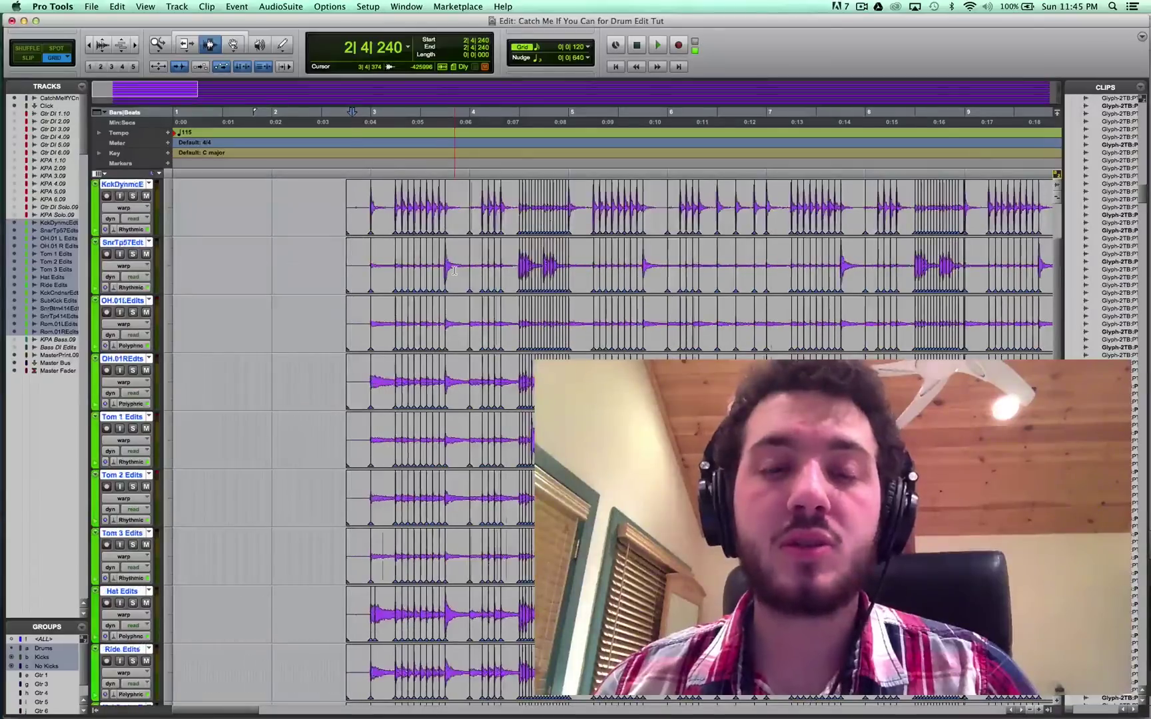
scroll(455, 270, up, 2)
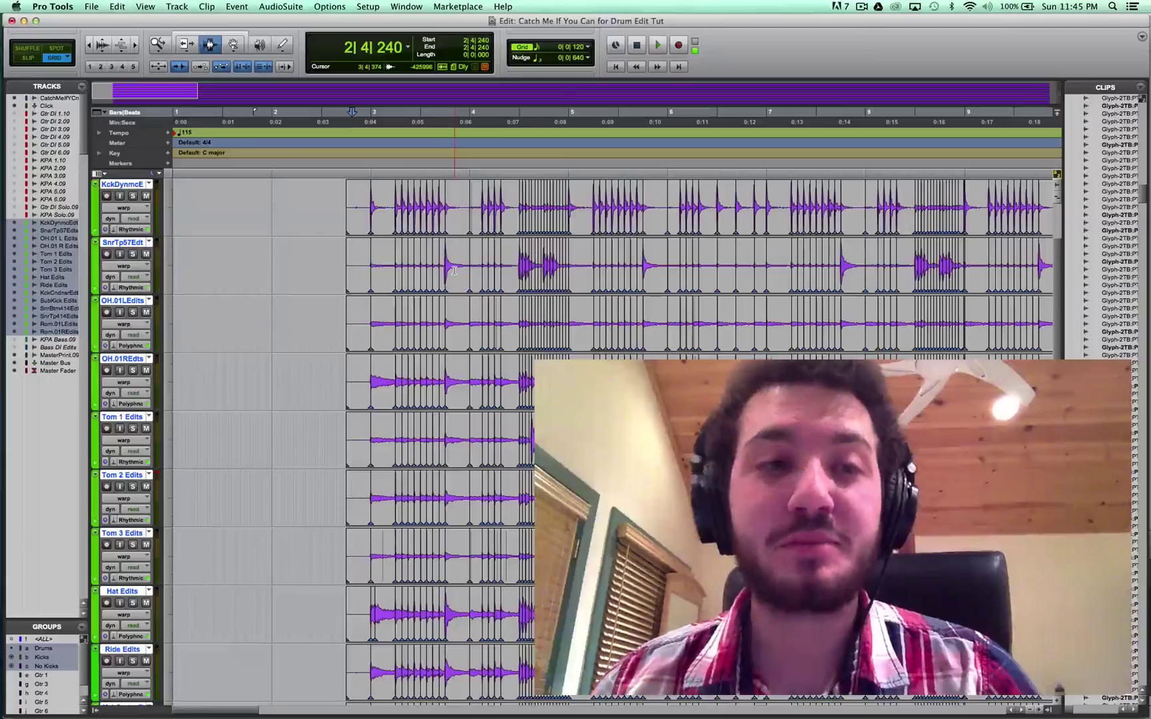
Save the session and place the edit cursor at 2|4|600, ahead of the first drum hit.
key(super+s)
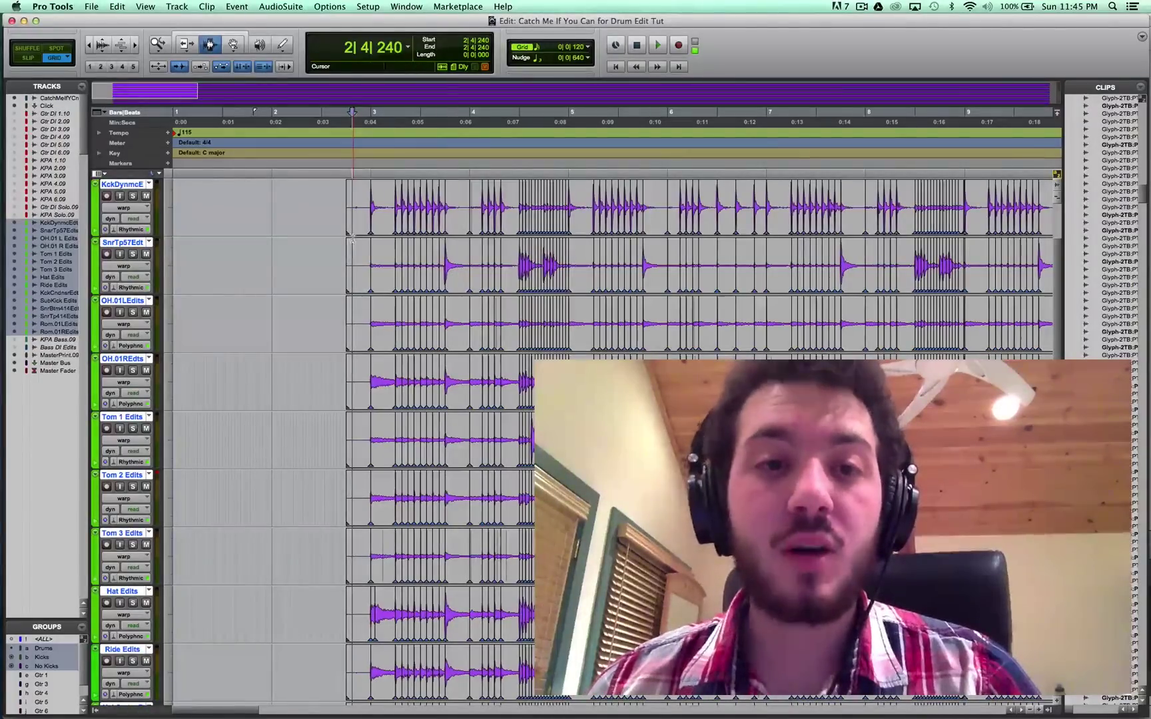
click(360, 235)
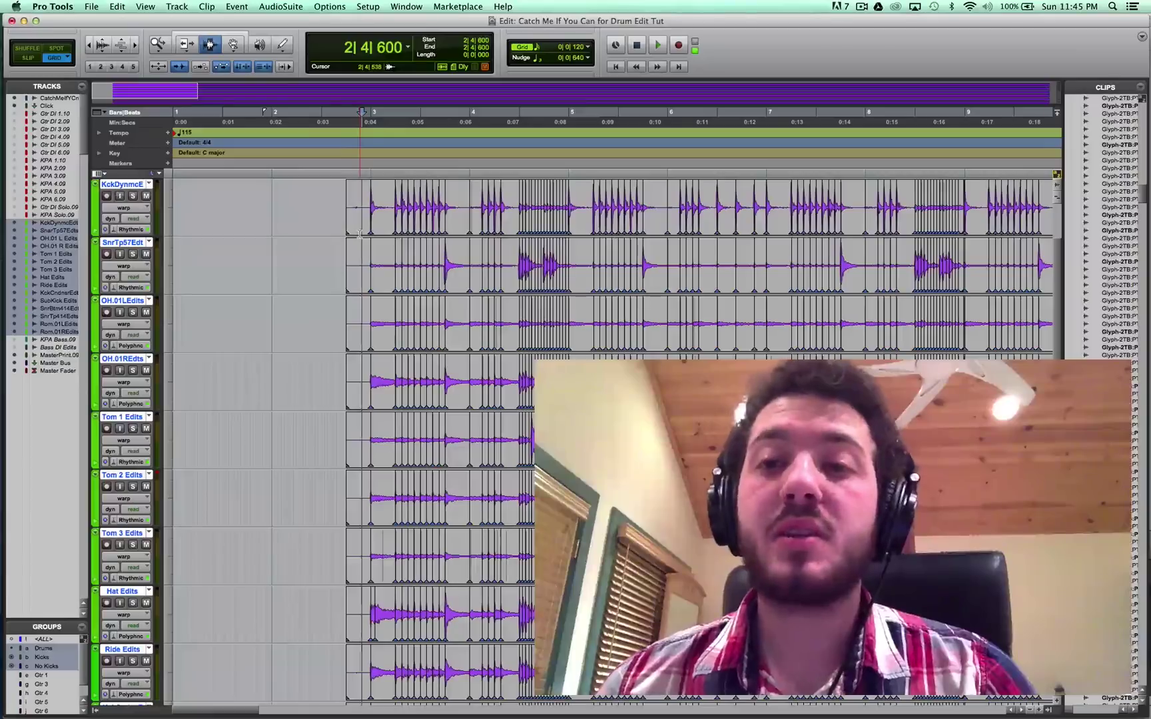